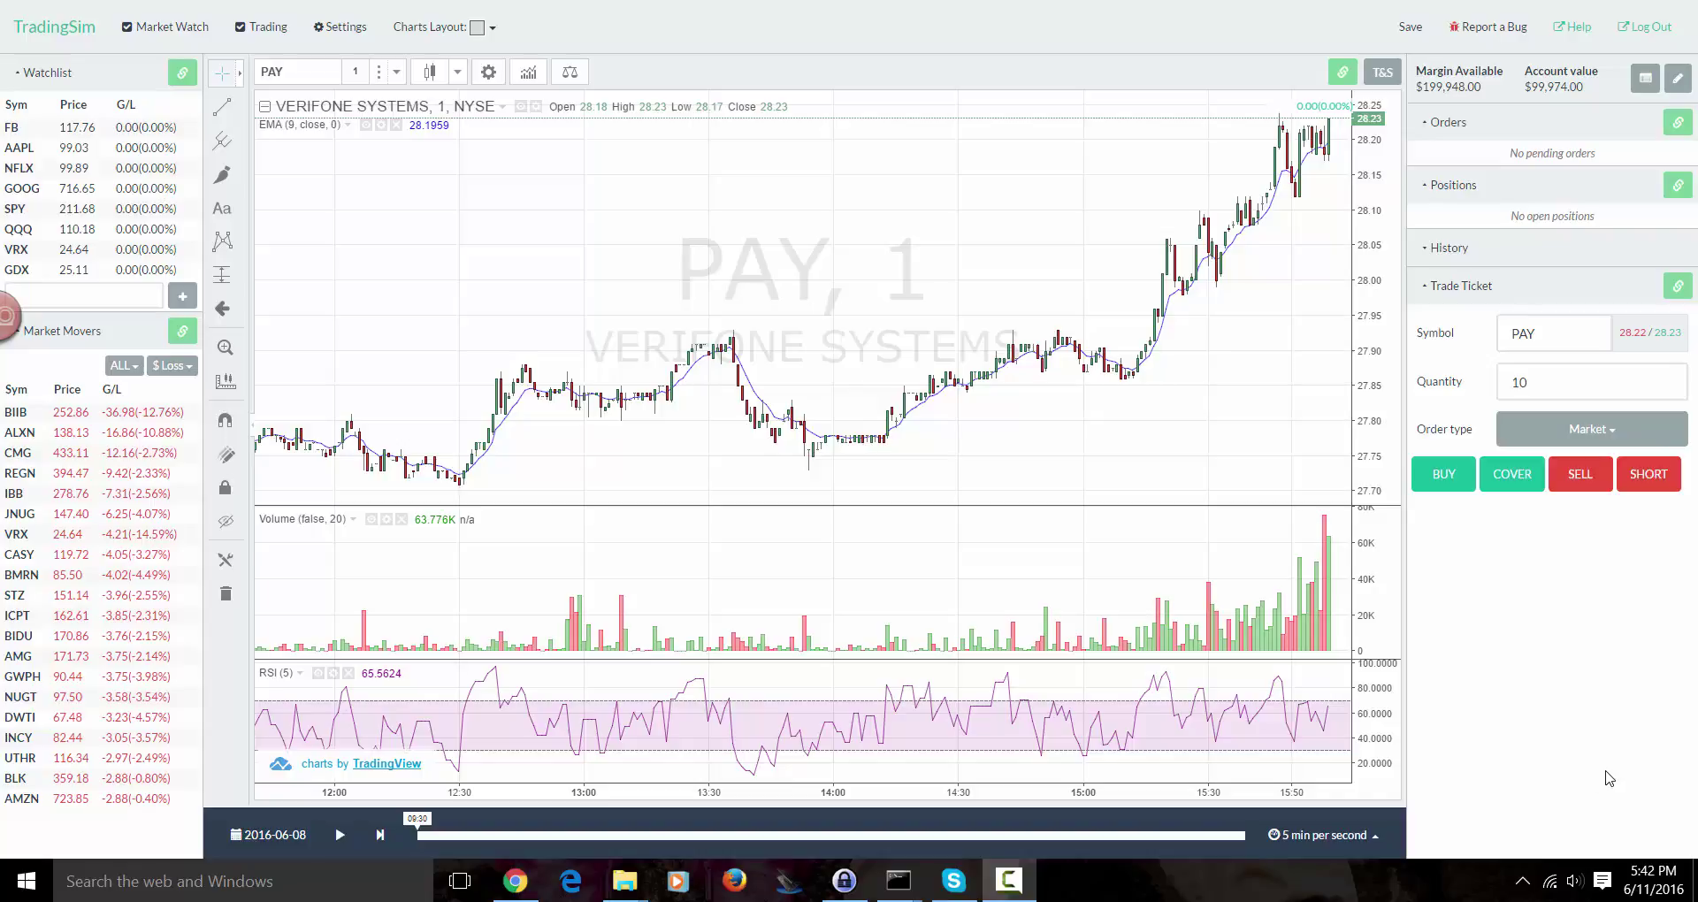
- Set the PAY replay date to 17 June 2015 in the date calendar
drag(606, 305, 532, 309)
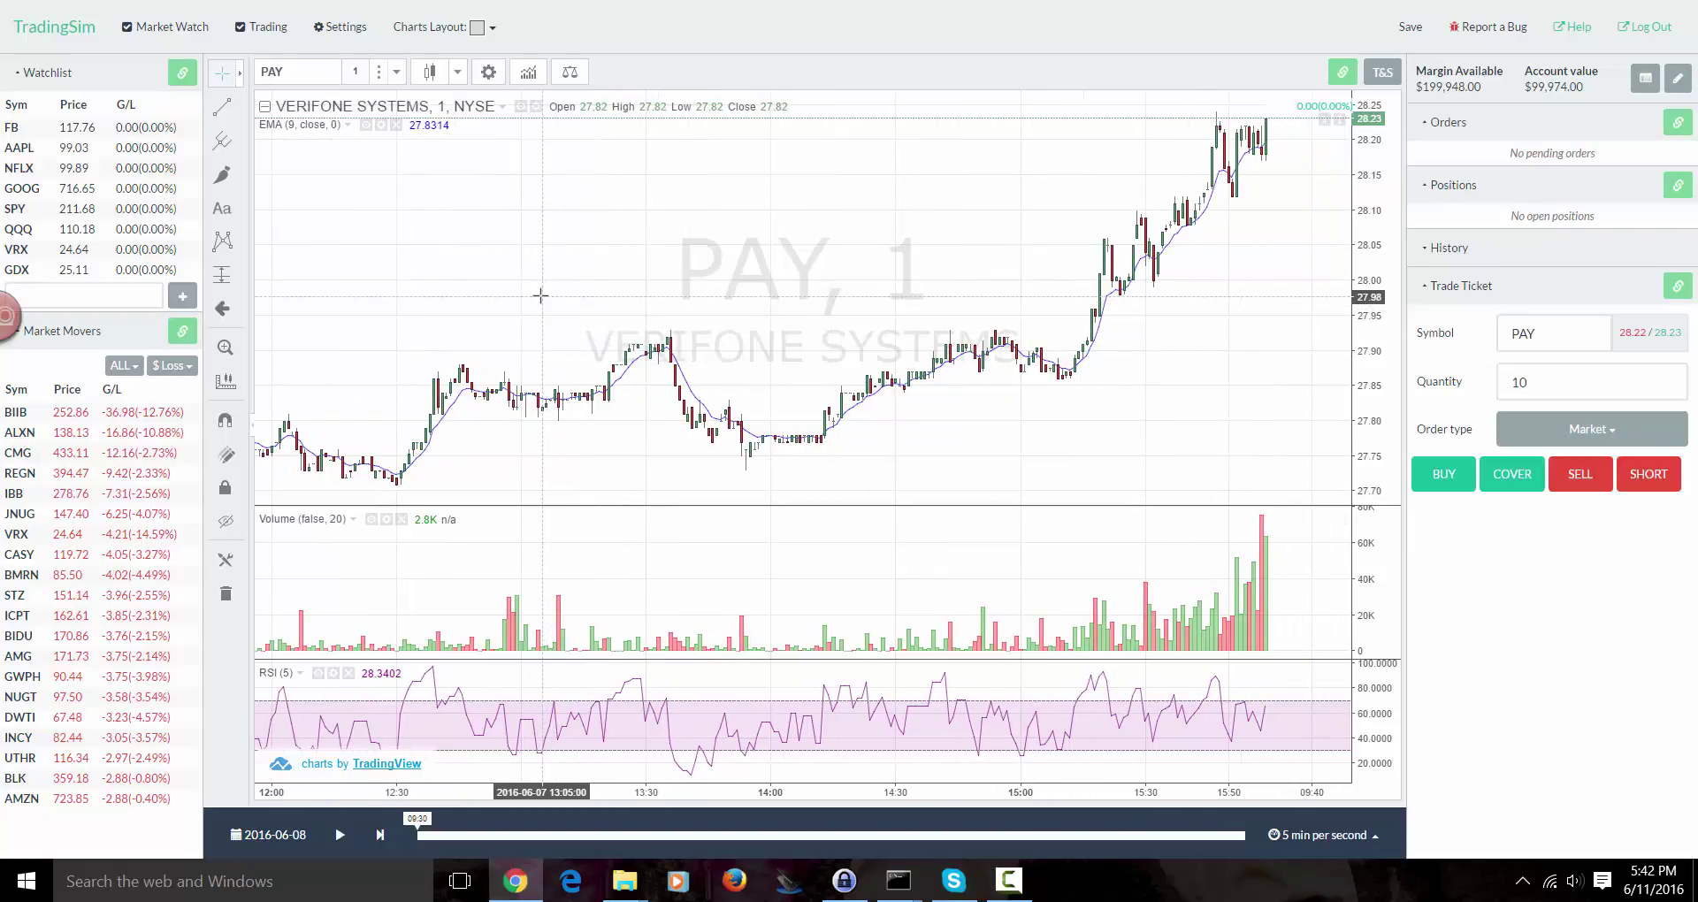
drag(1381, 329, 1382, 342)
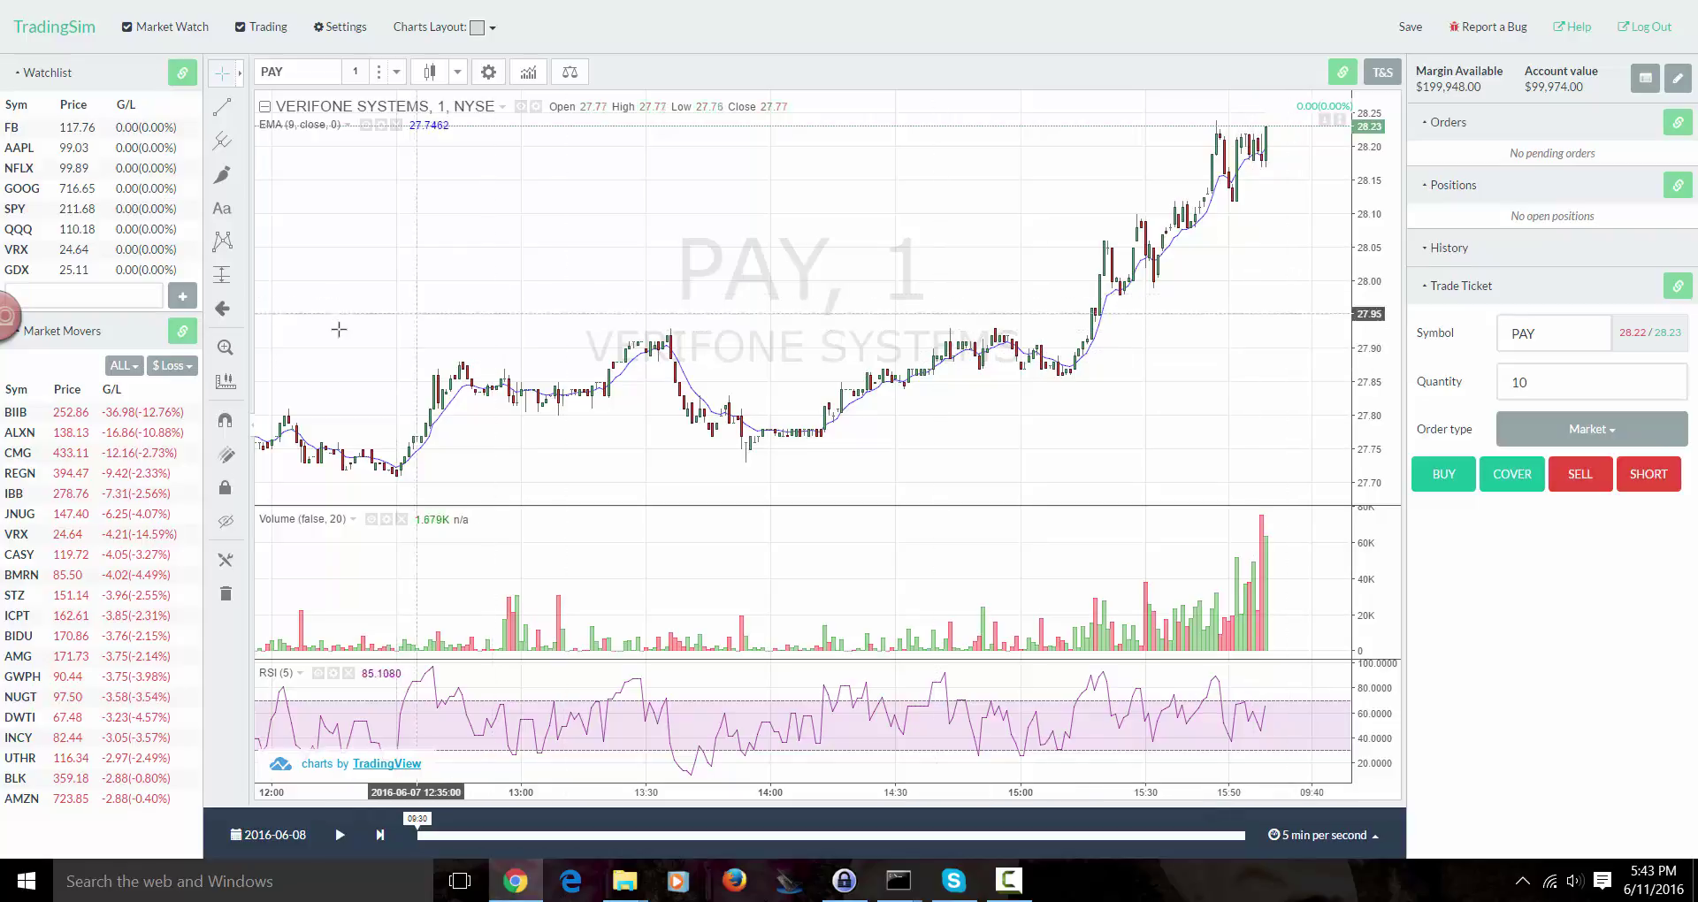
click(301, 830)
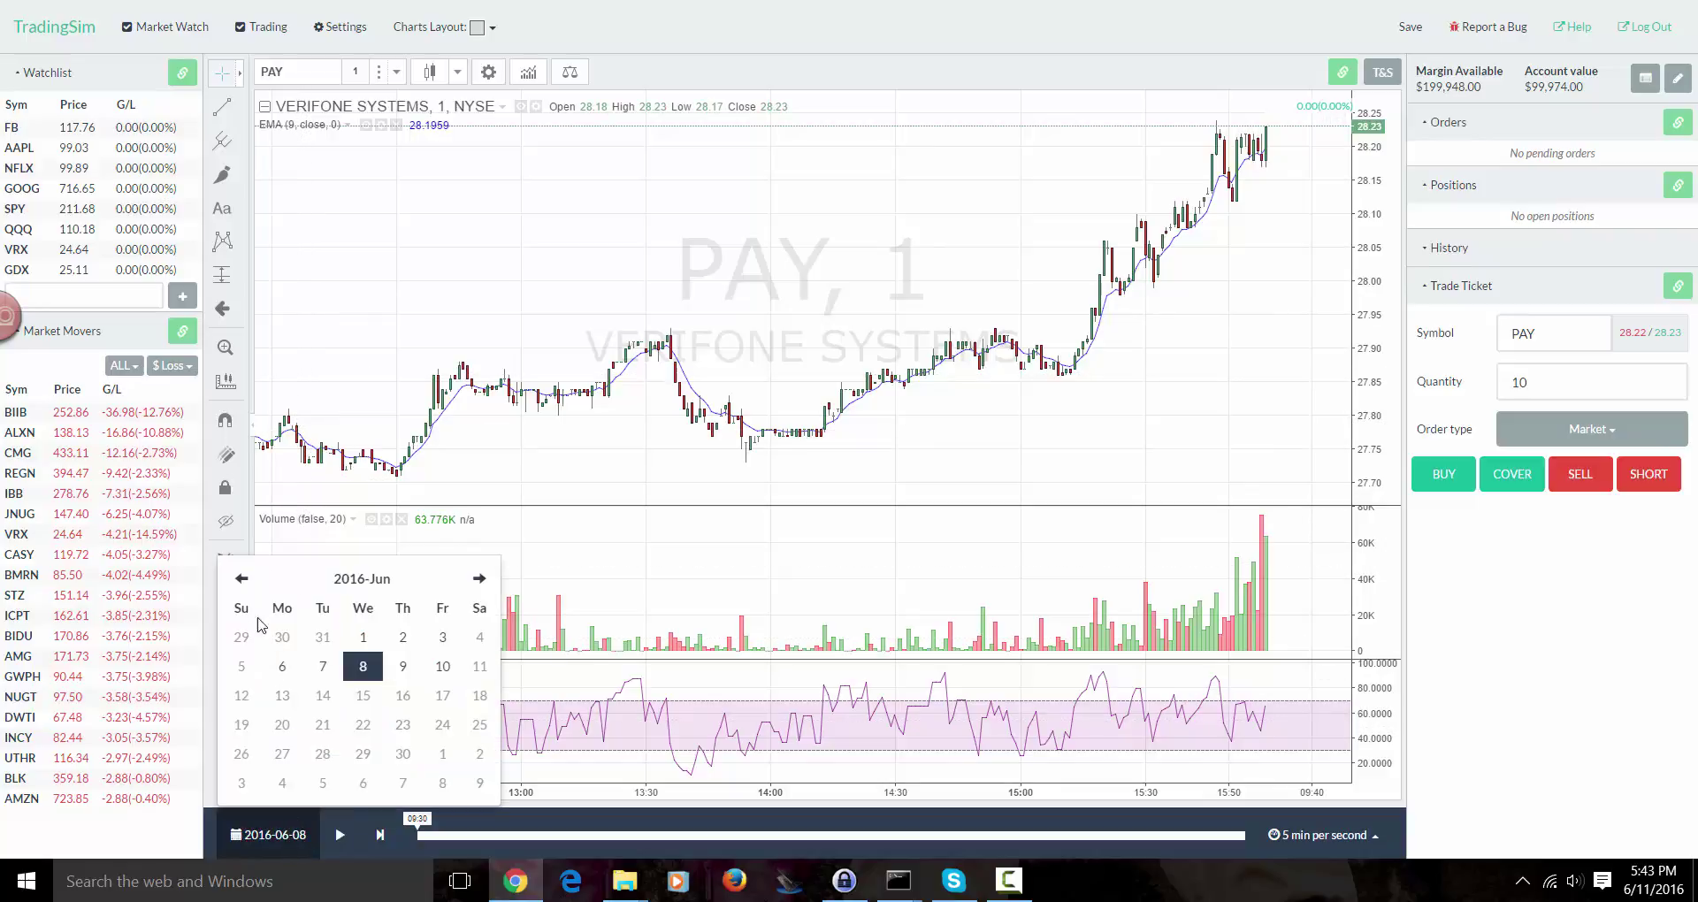
click(240, 580)
double_click(239, 581)
triple_click(240, 580)
triple_click(240, 580)
triple_click(240, 580)
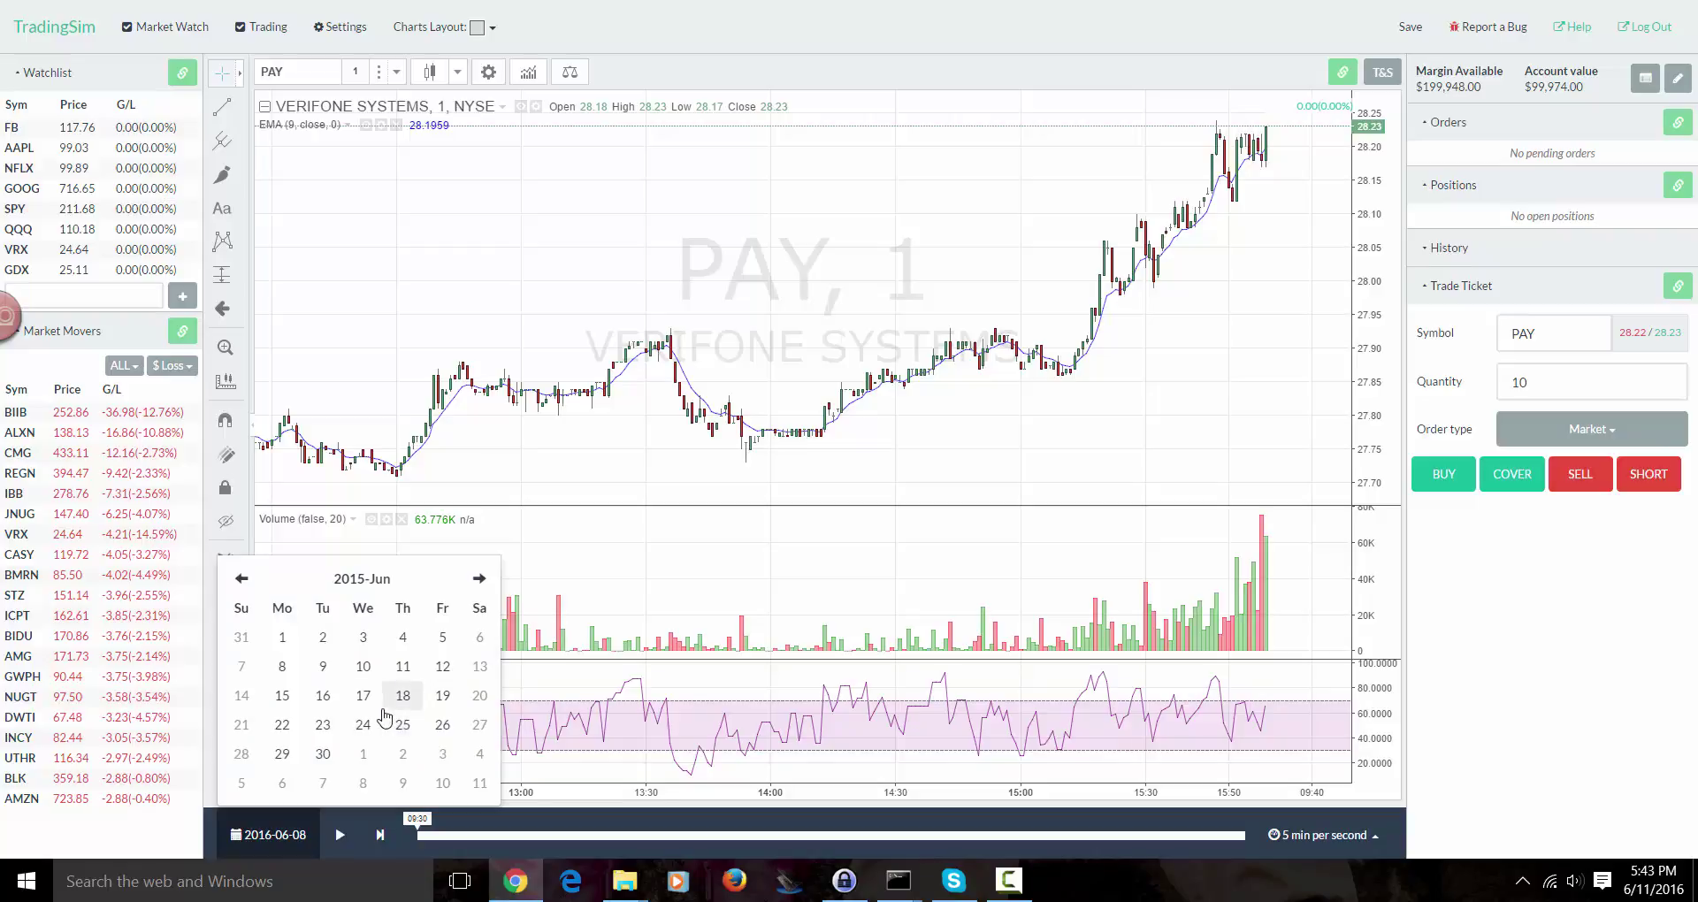
click(362, 696)
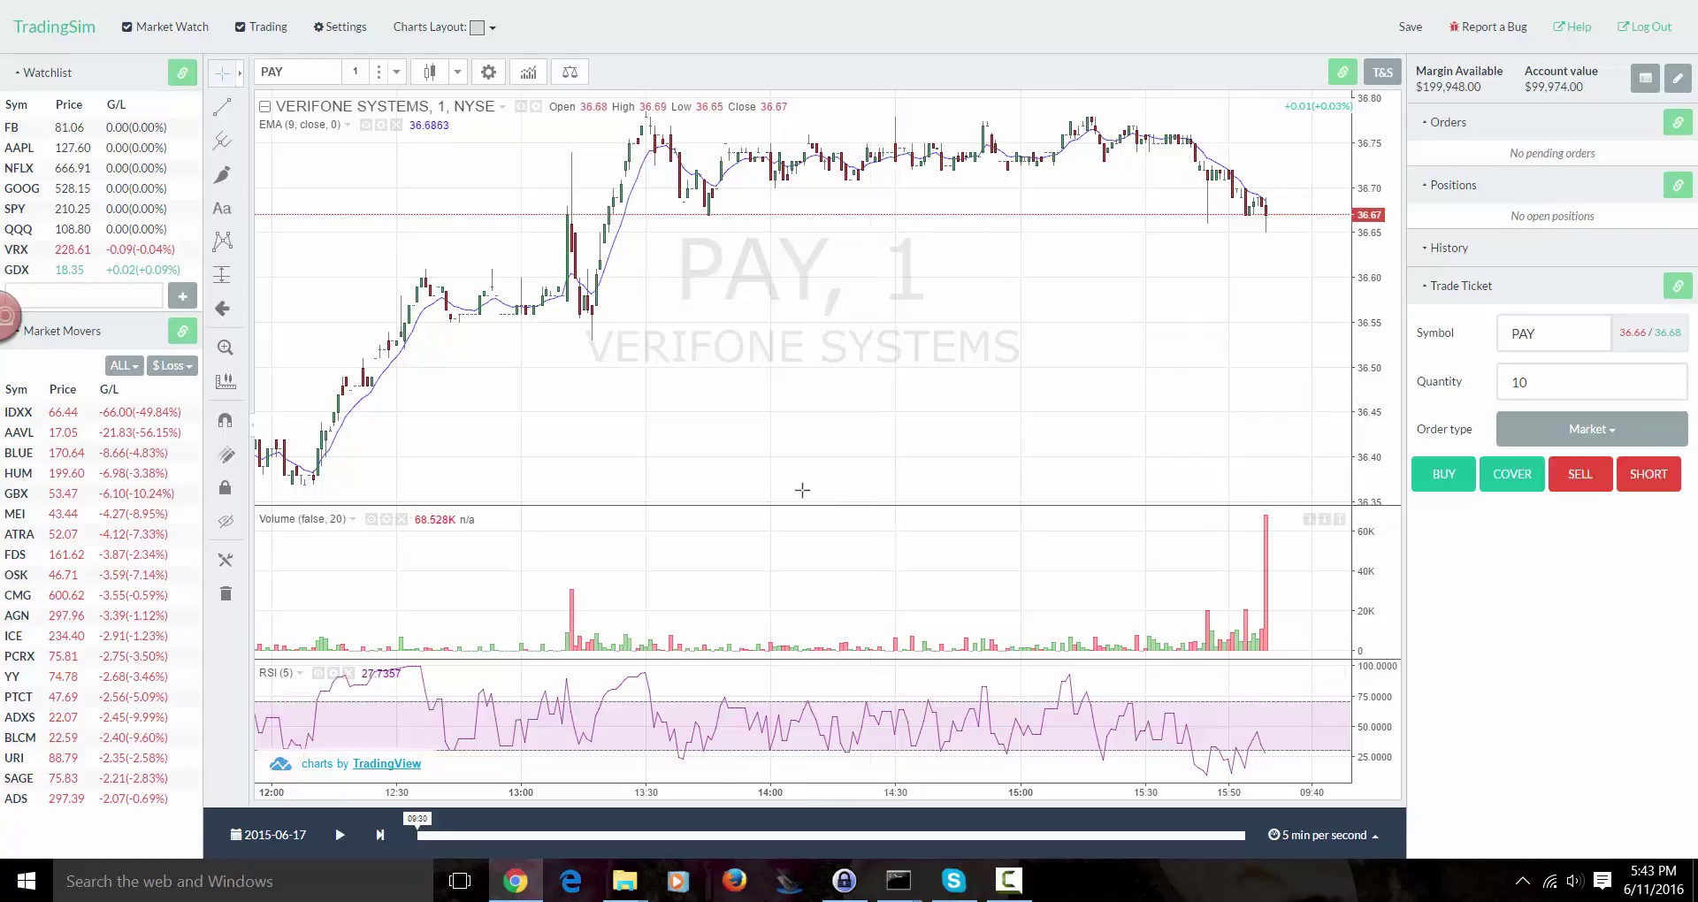
- Move the replay date forward from June 2015 to 8 June 2016
click(310, 831)
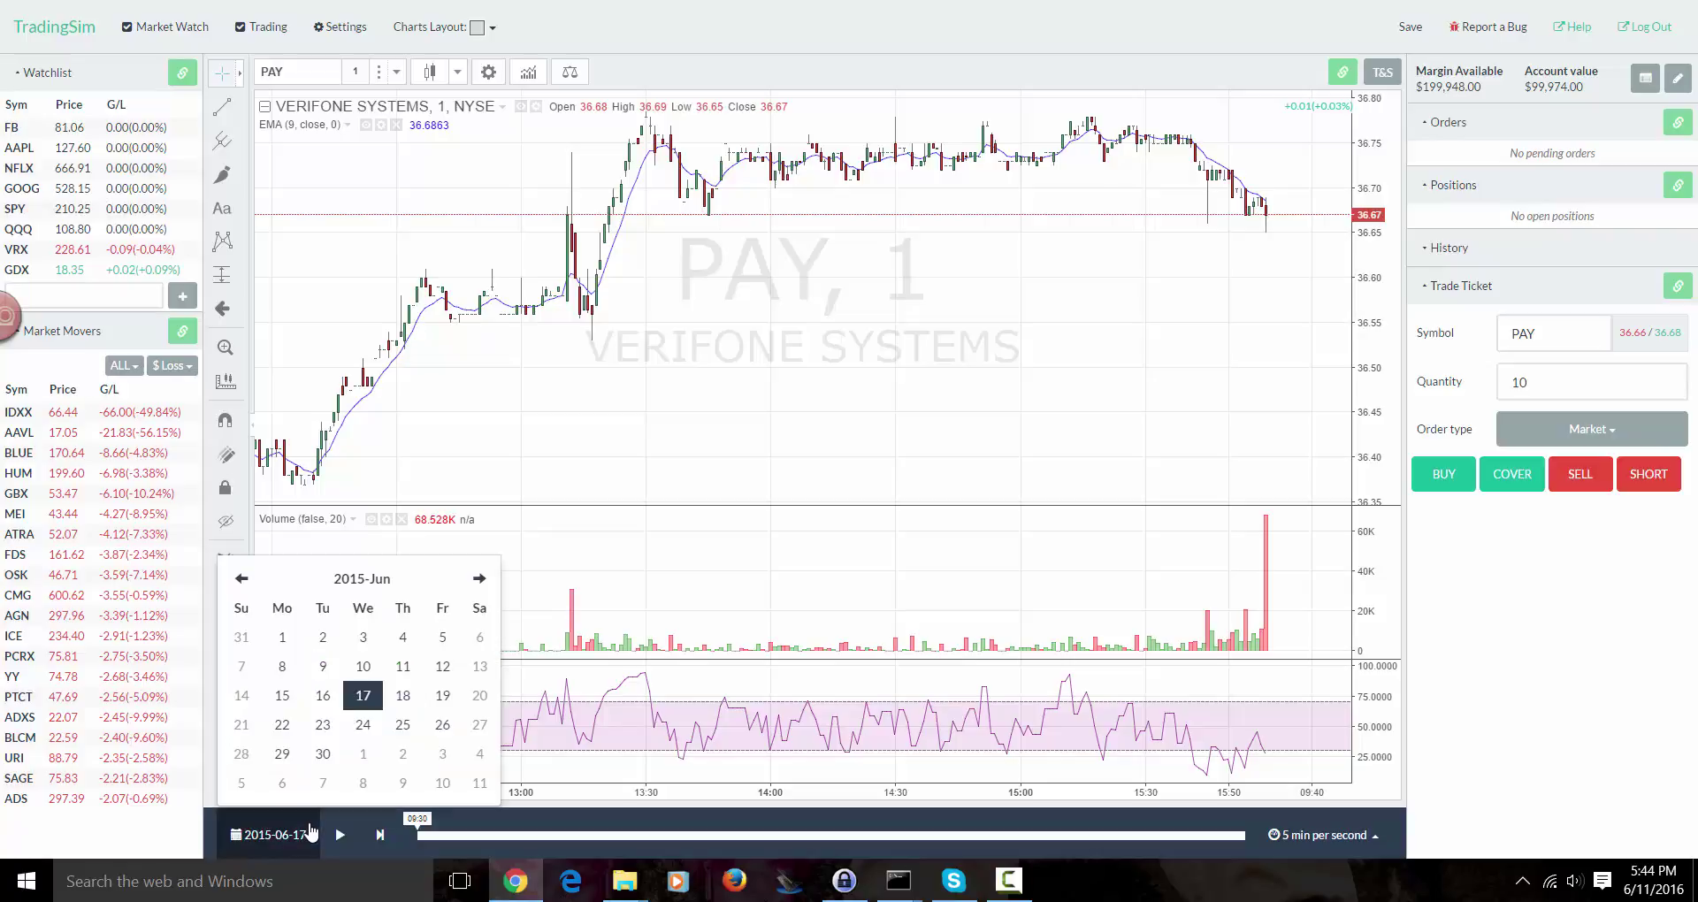
click(482, 578)
click(482, 579)
click(482, 579)
click(482, 579)
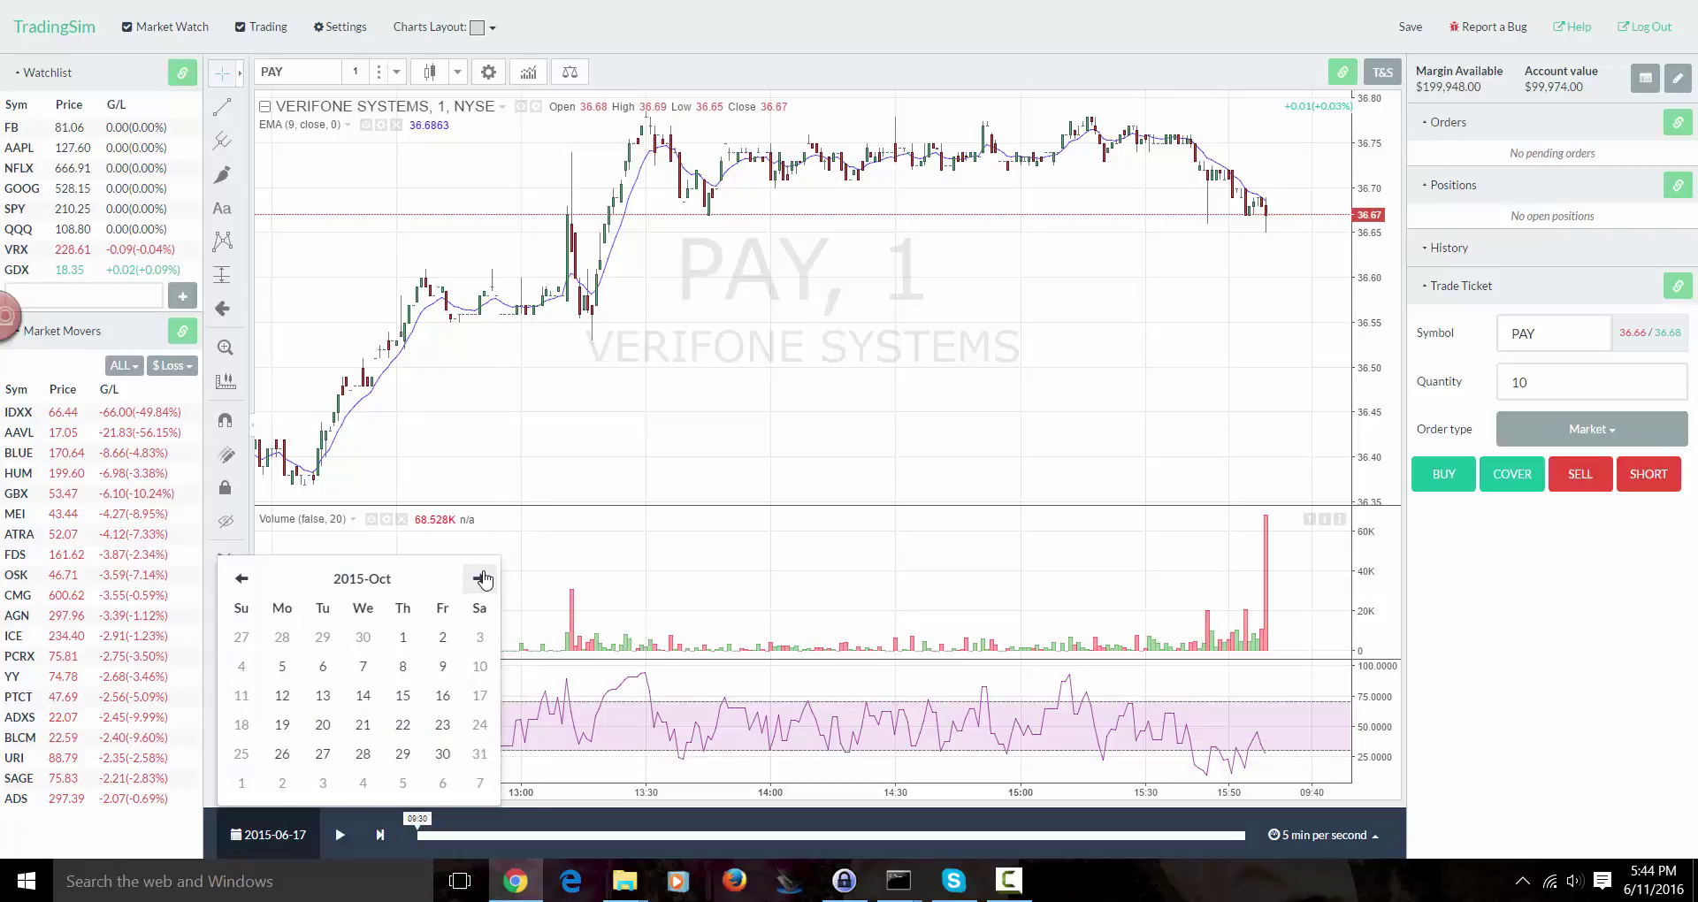
click(482, 579)
click(482, 579)
click(482, 578)
click(482, 579)
click(482, 578)
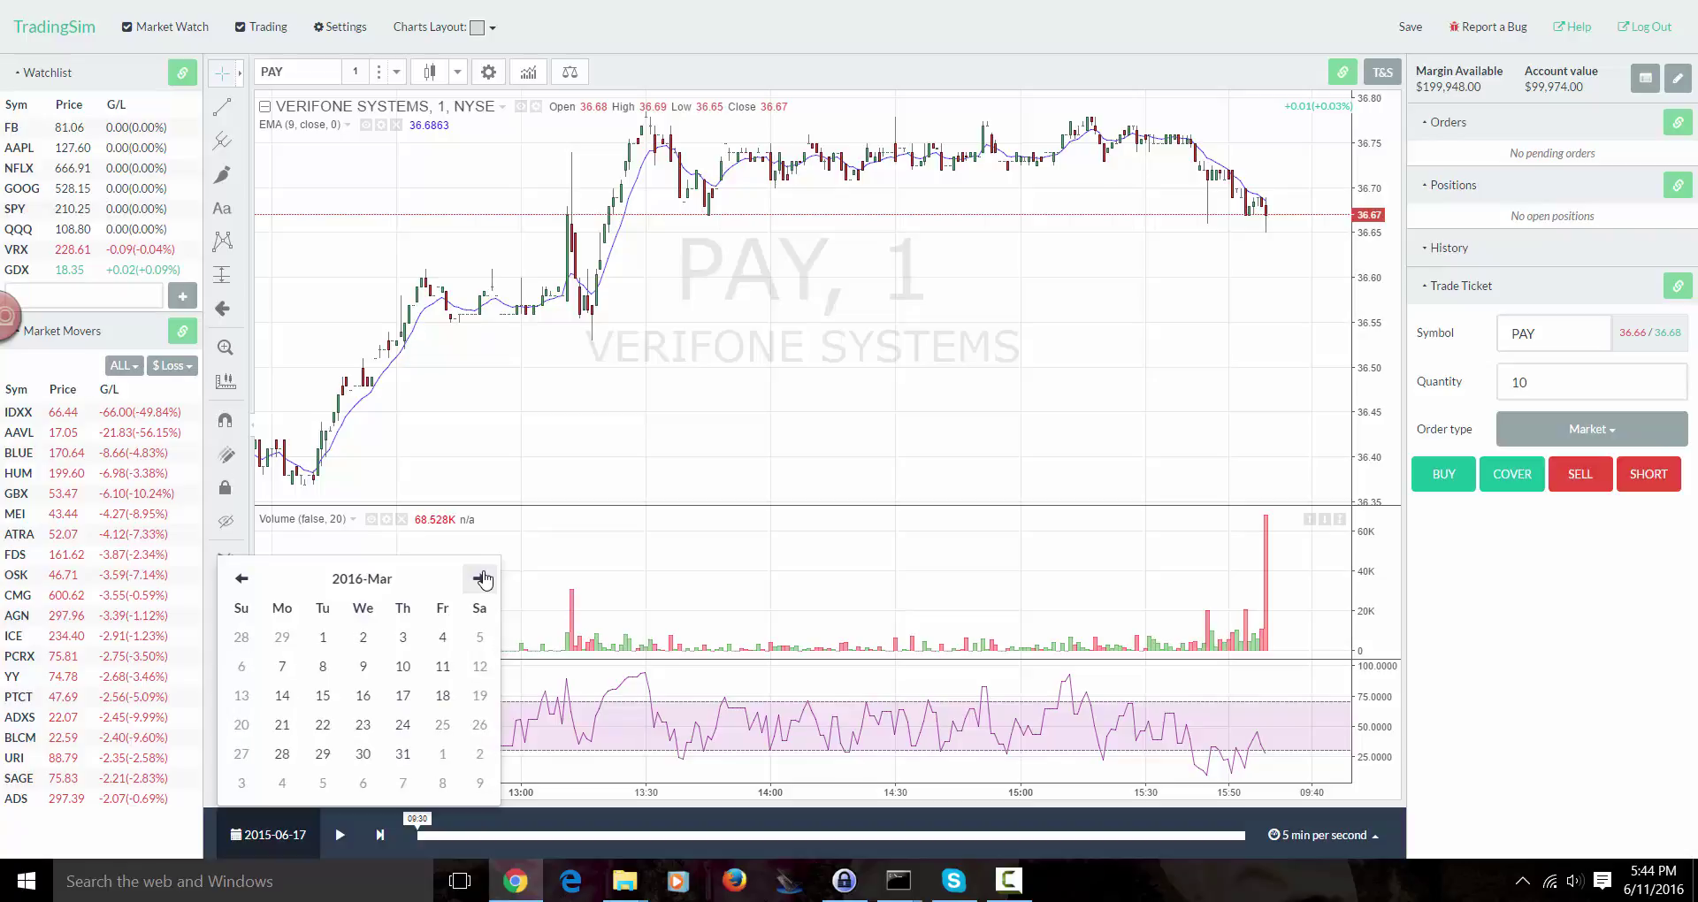
click(482, 579)
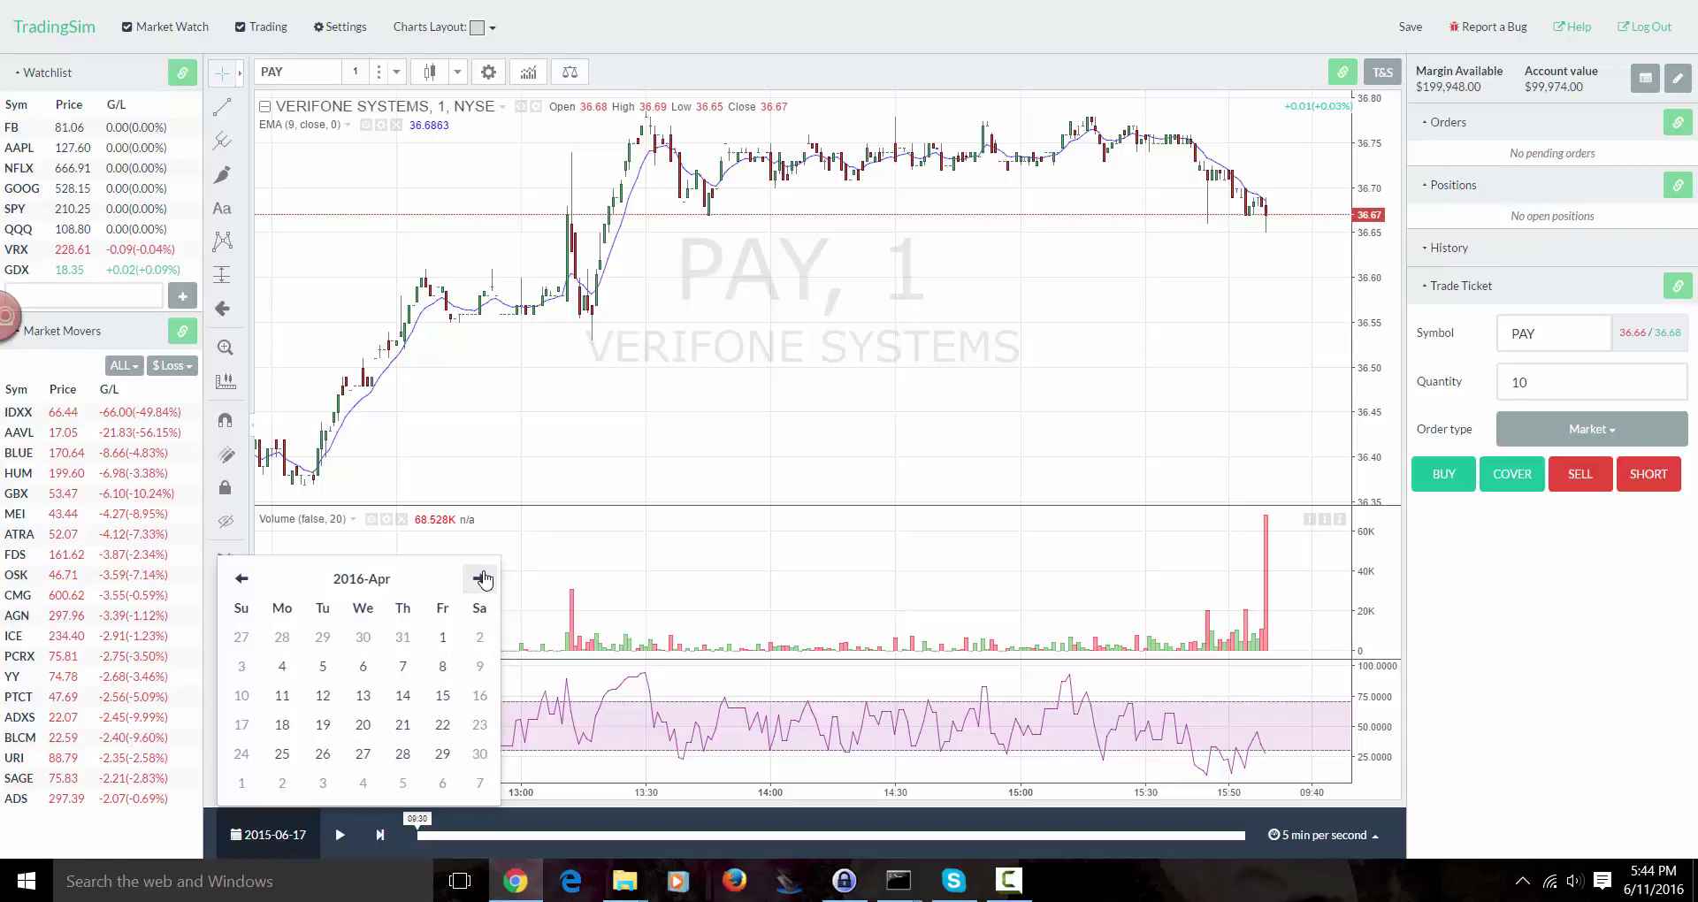
click(482, 578)
click(482, 579)
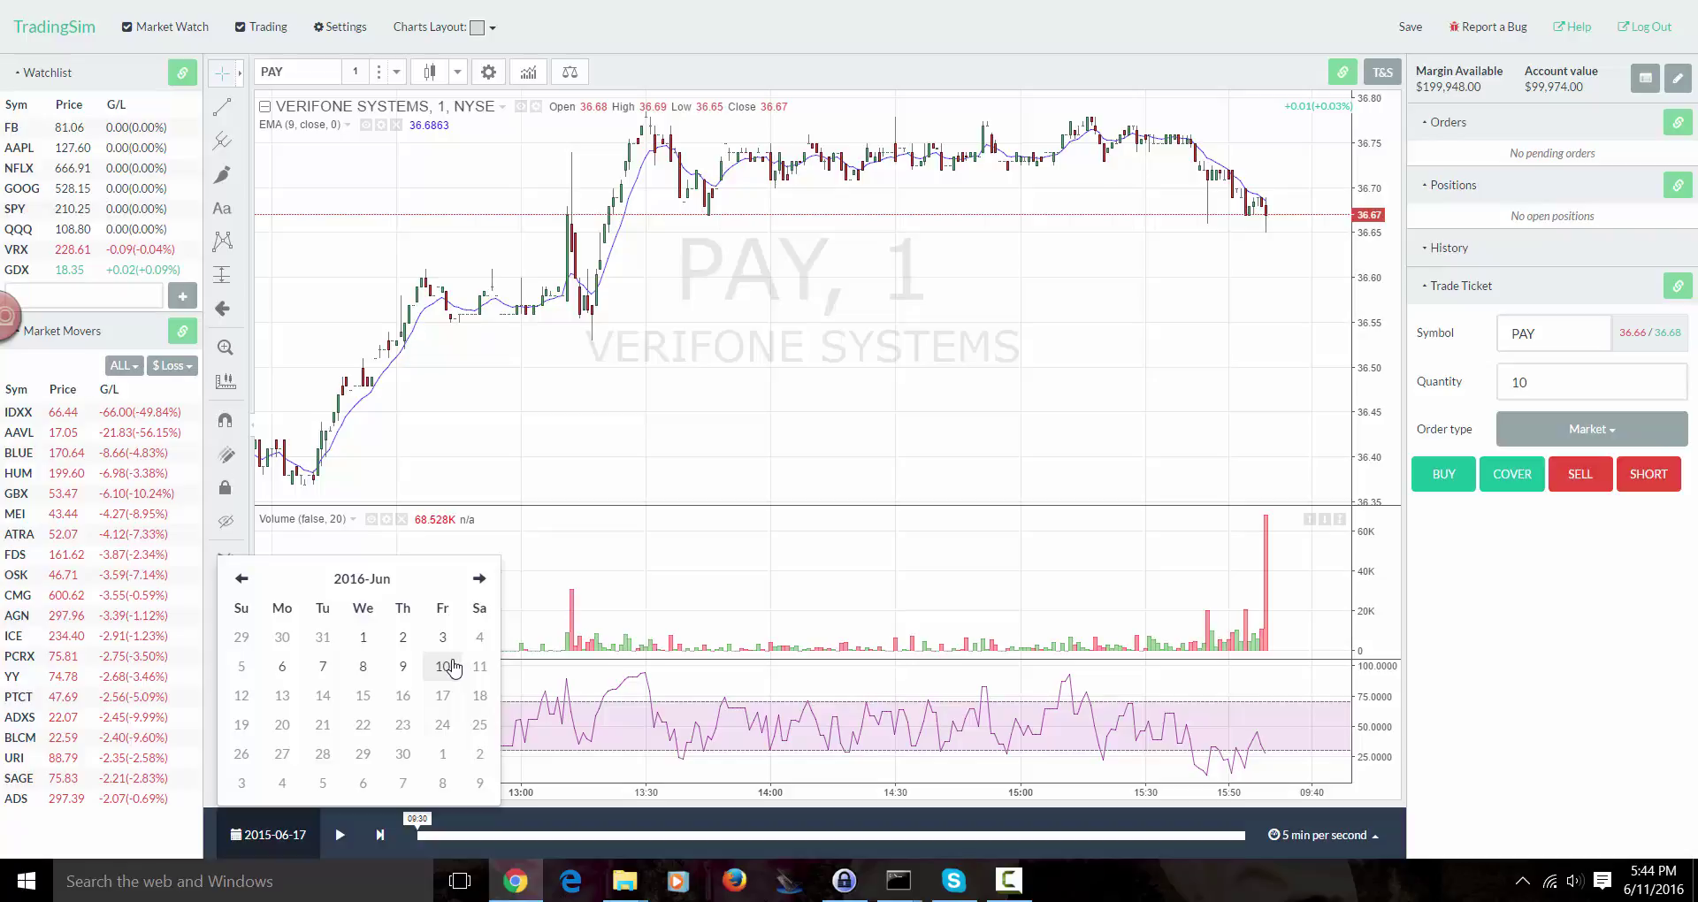
click(359, 670)
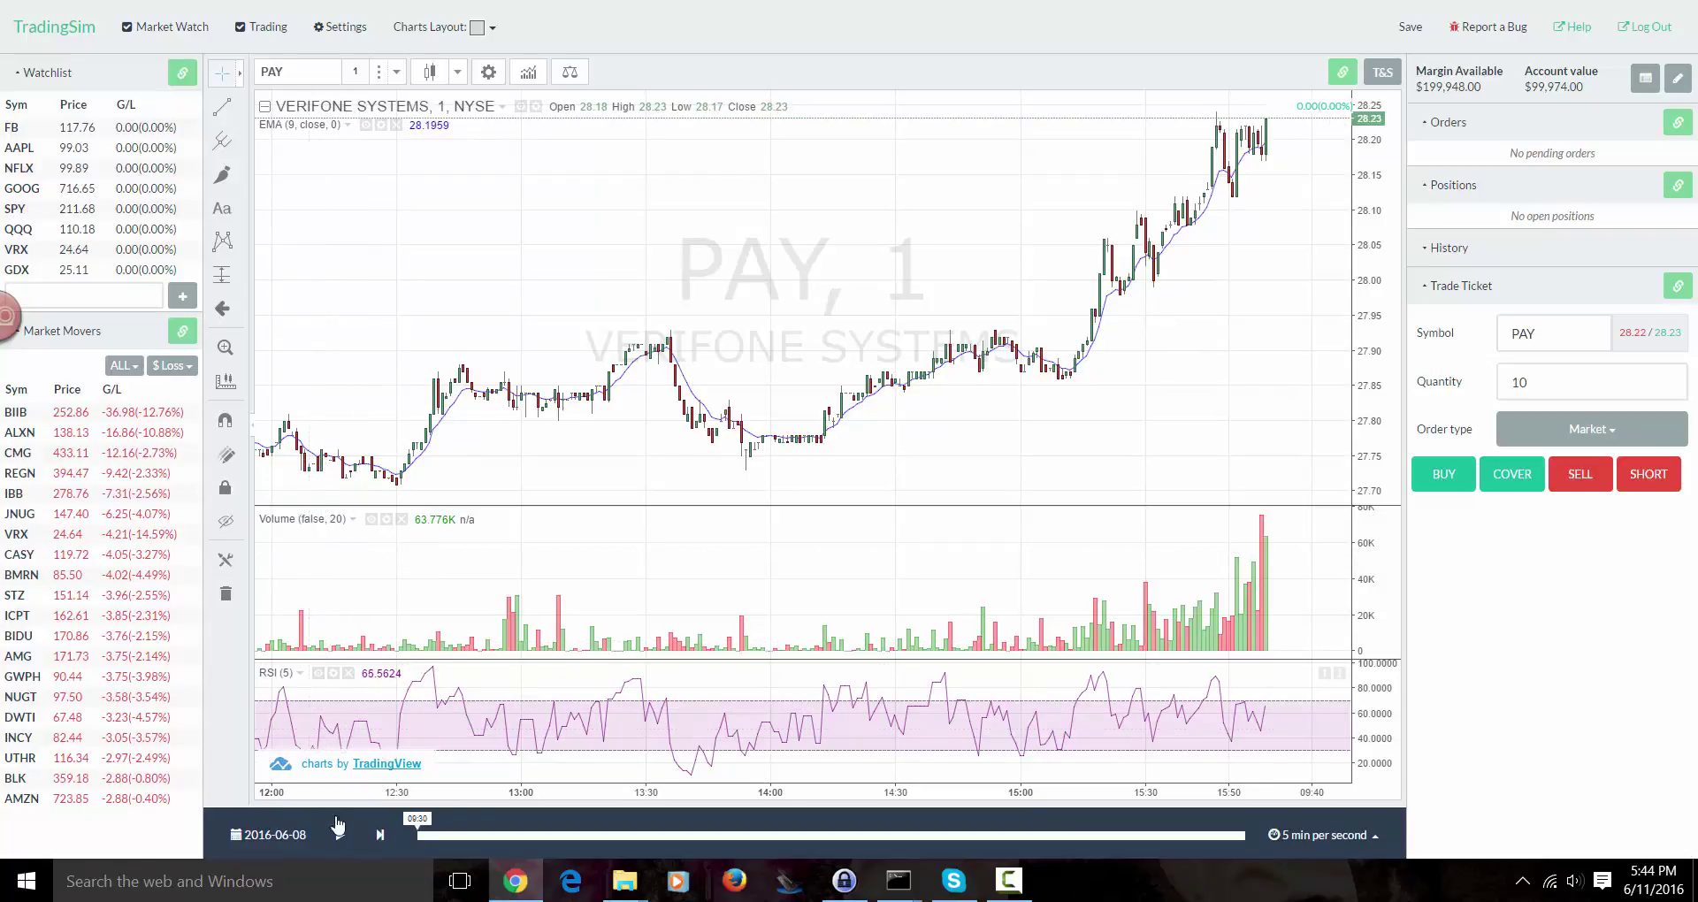
- Change the replay speed from 5 min per second to Normal Speed
click(1391, 824)
click(1313, 604)
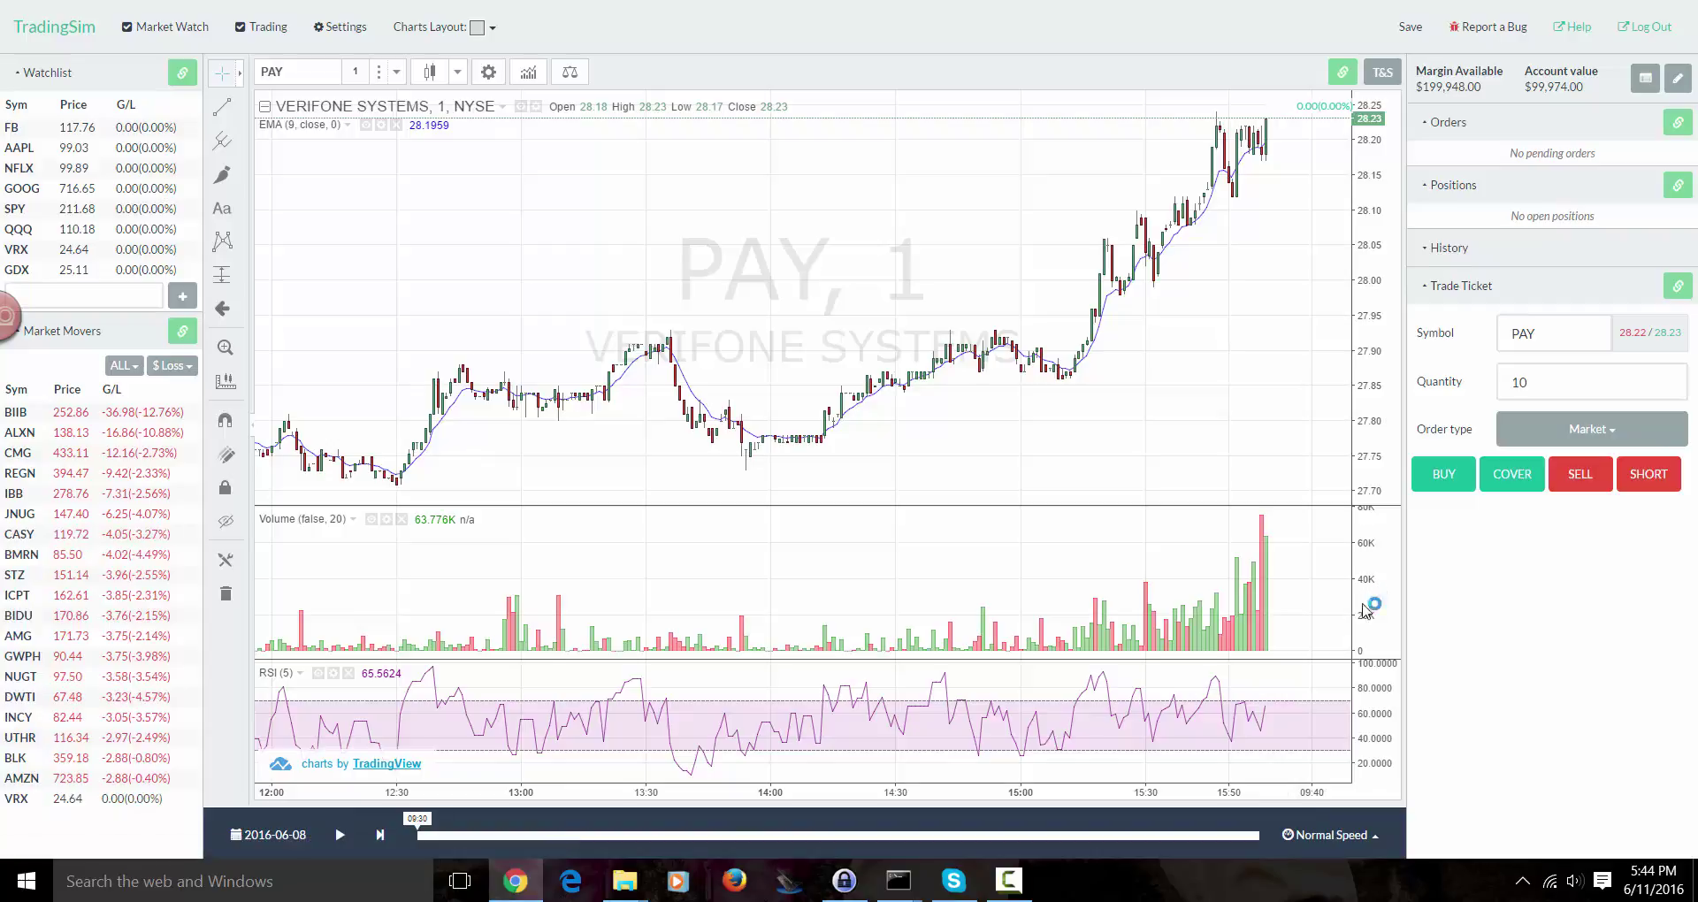
click(1362, 835)
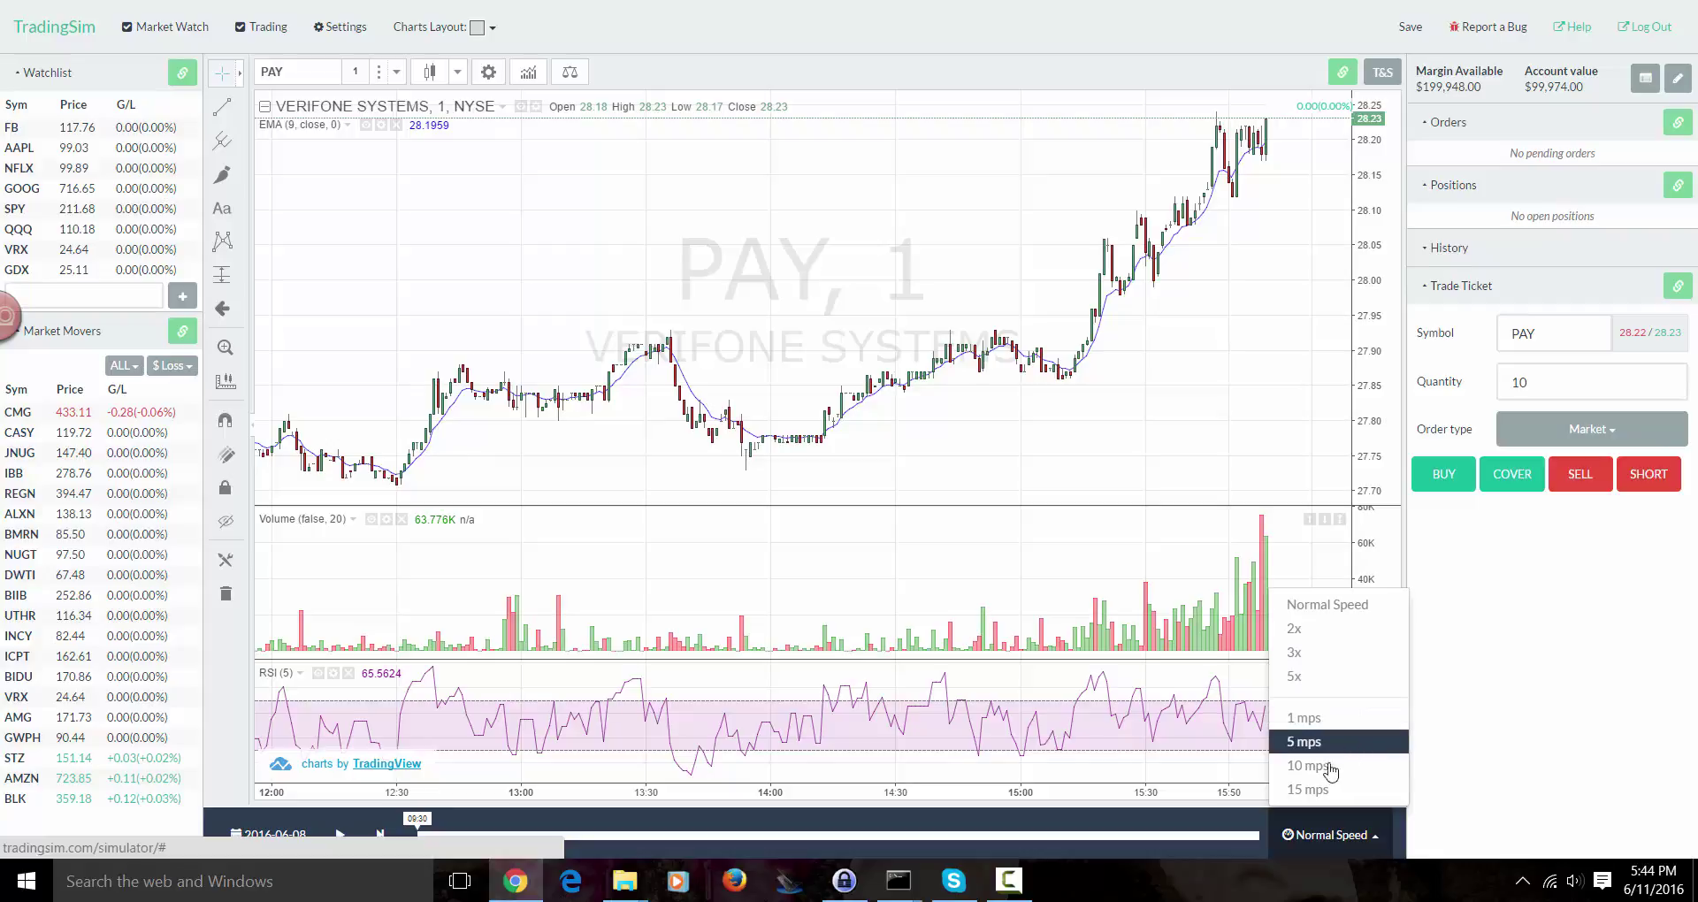
click(1308, 829)
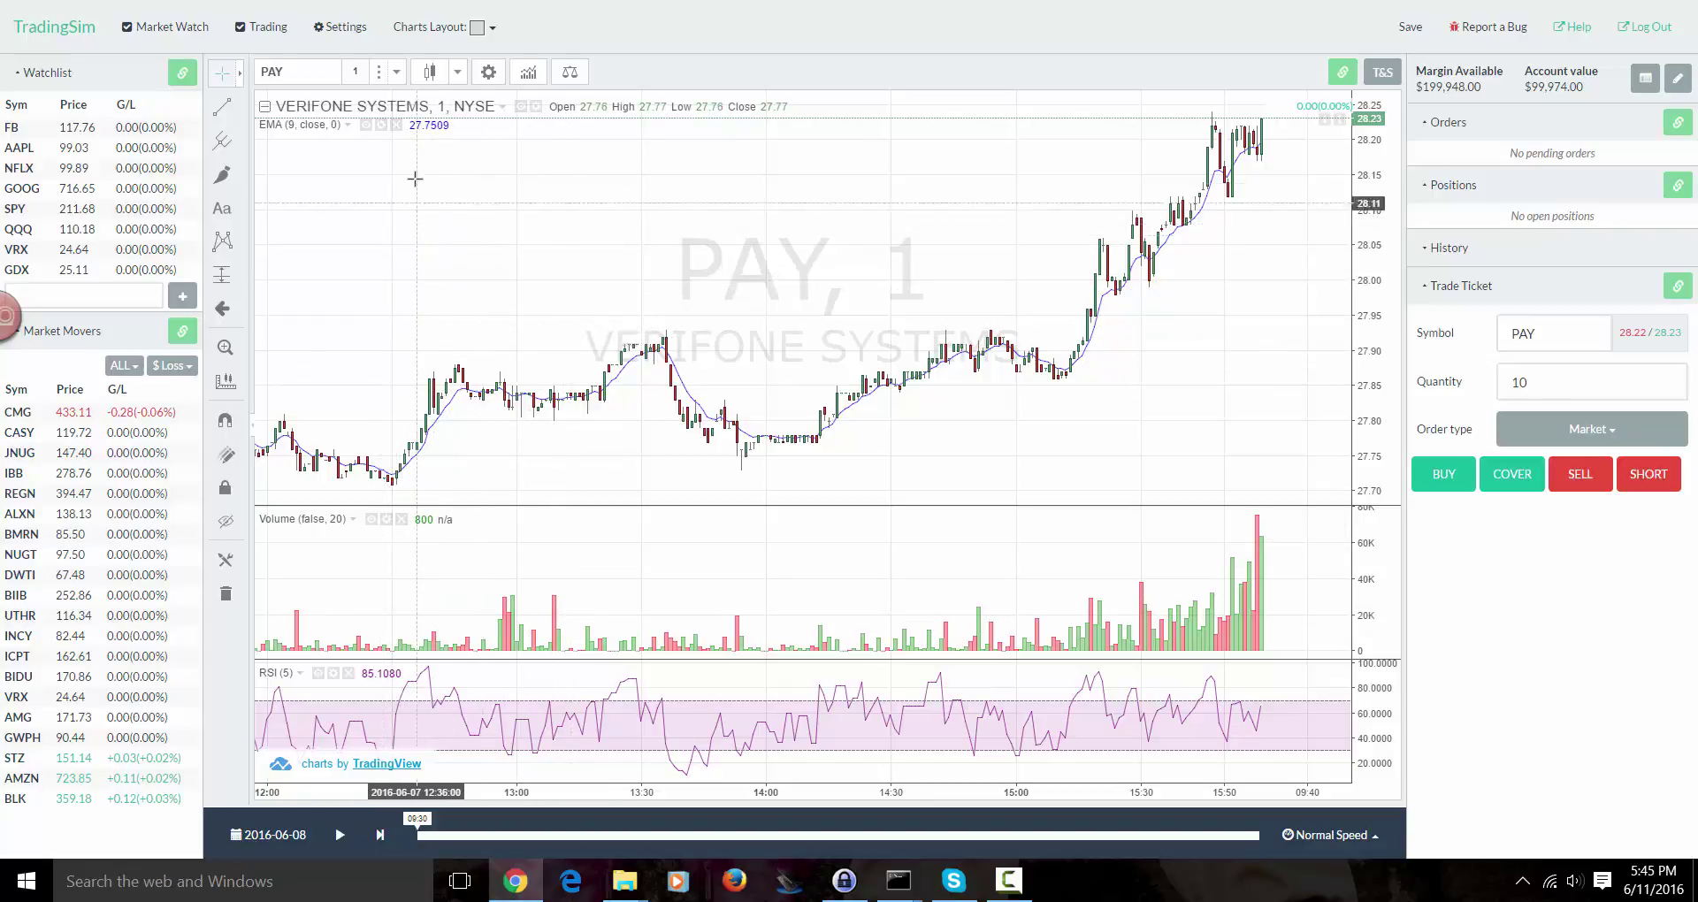
- Switch PAY to 1-day bars, dismiss the antivirus popup, and start the replay
click(396, 72)
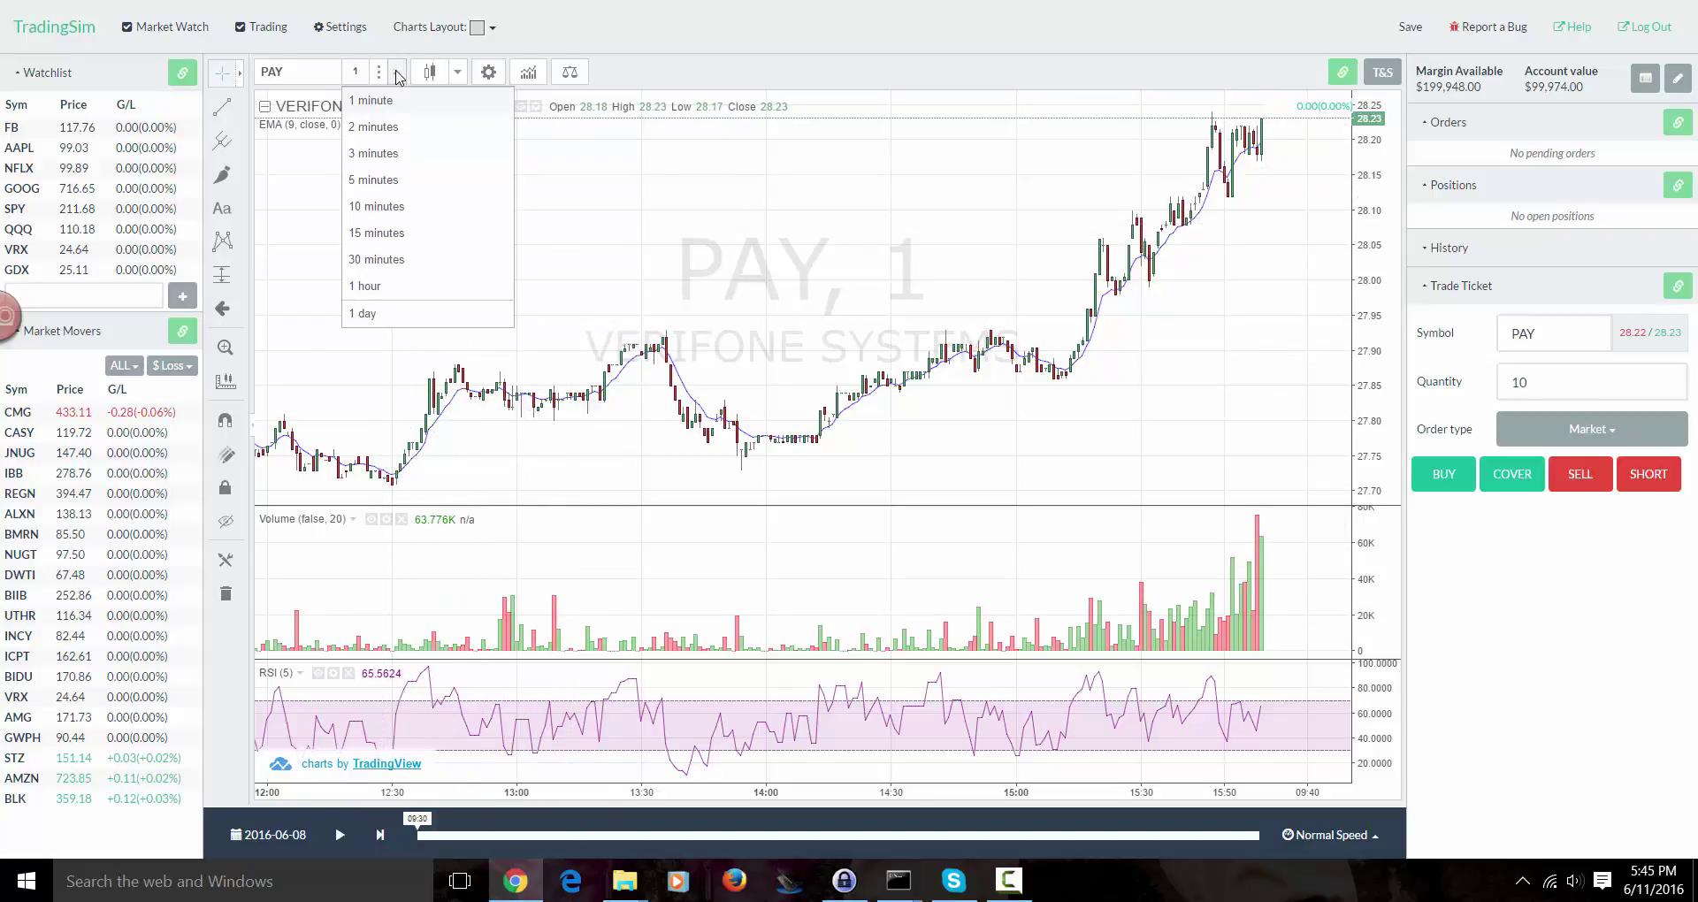
click(419, 310)
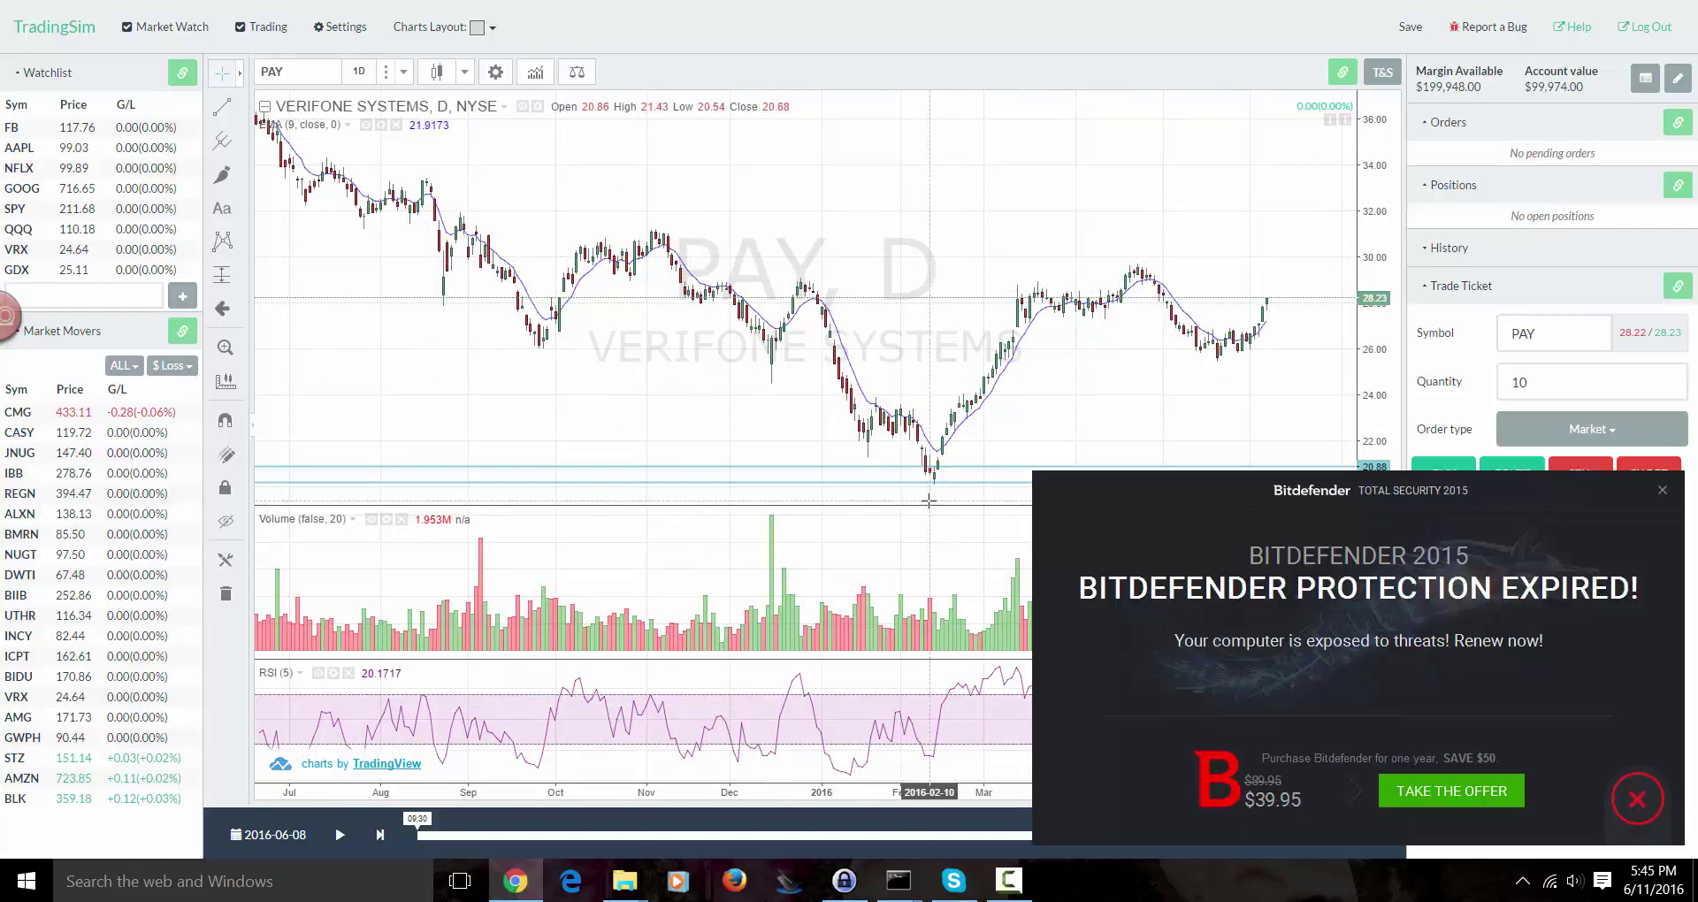
click(1665, 490)
scroll(1306, 378, right, 1)
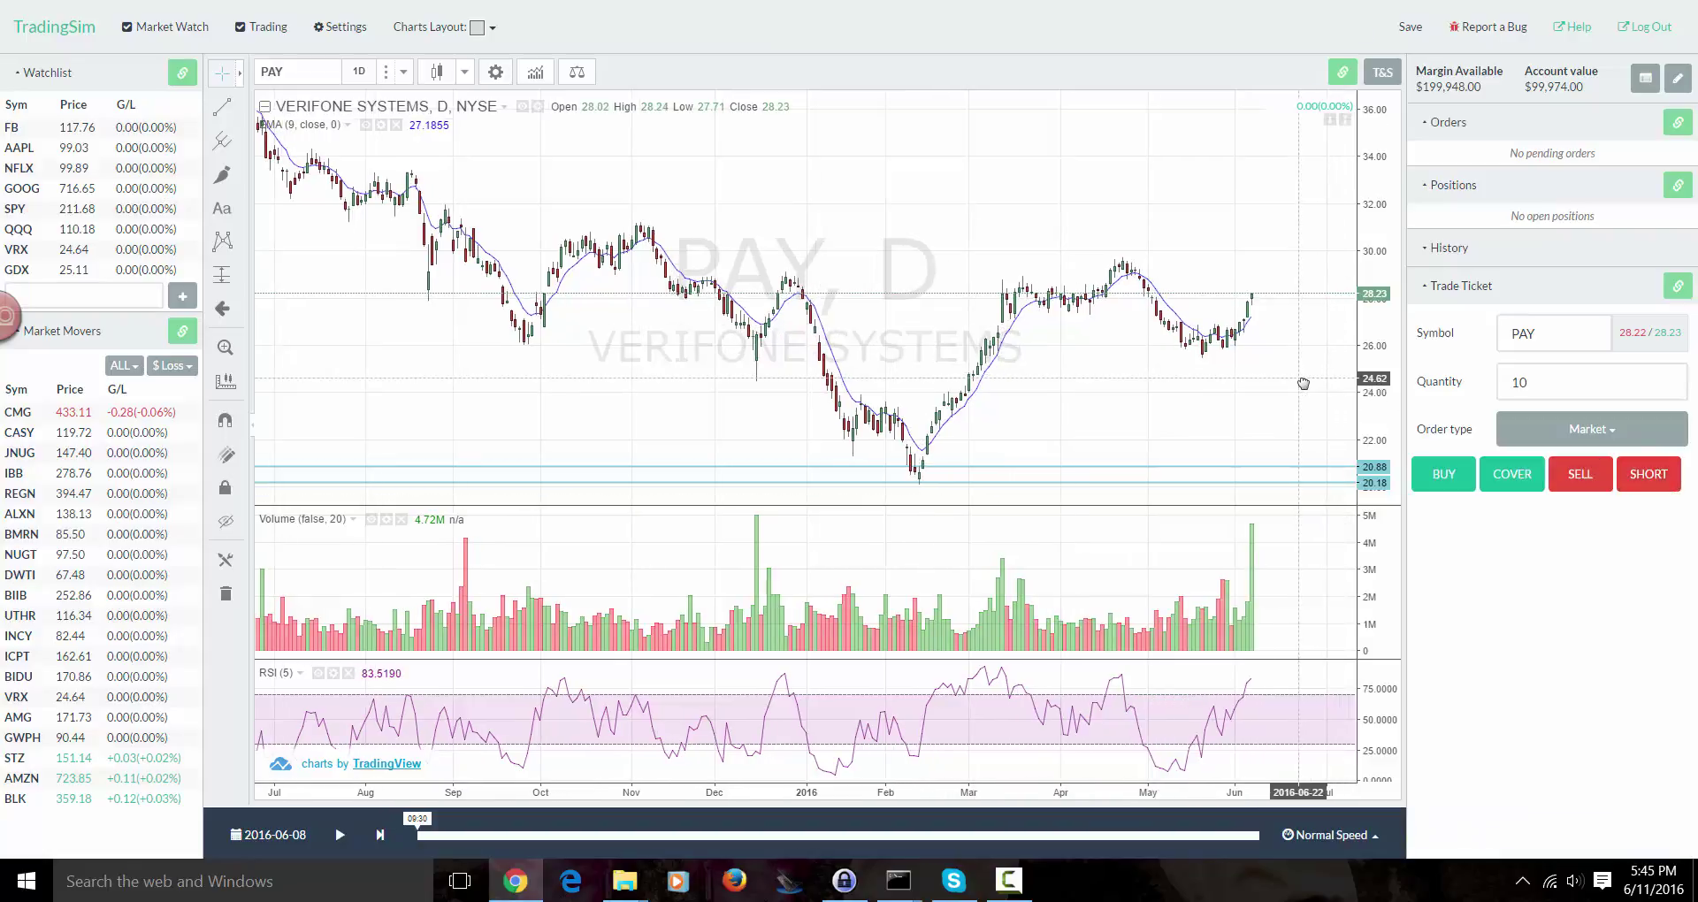
click(338, 835)
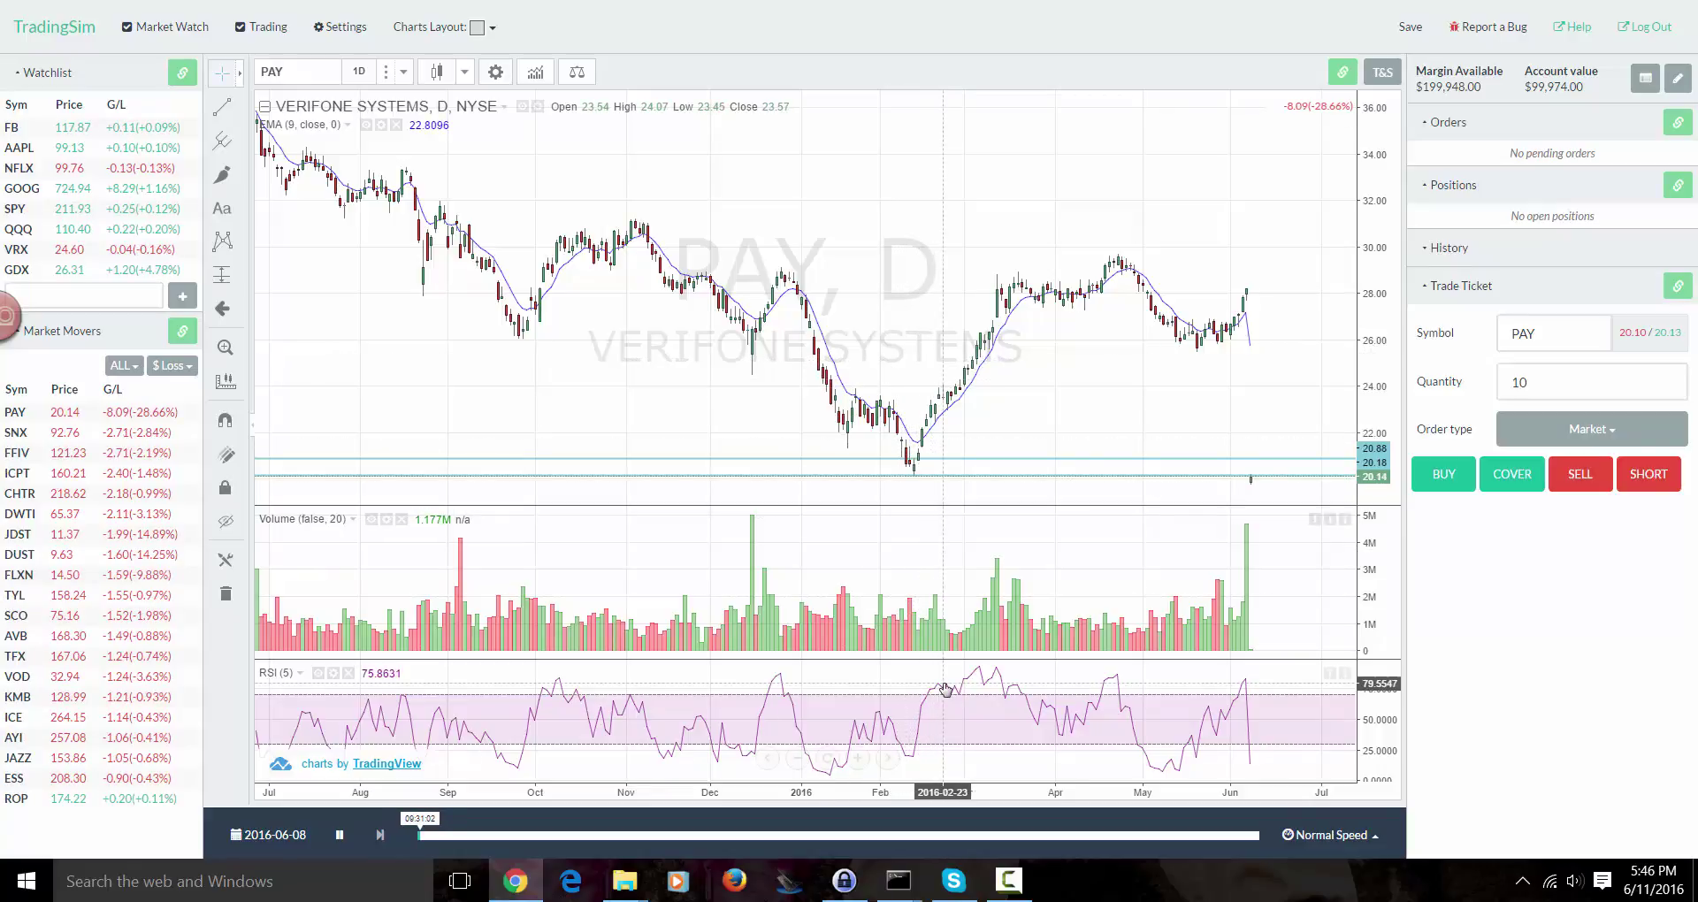
- Set the PAY chart interval to 5, then 1, ending on 1-minute bars
text(5)
key(Return)
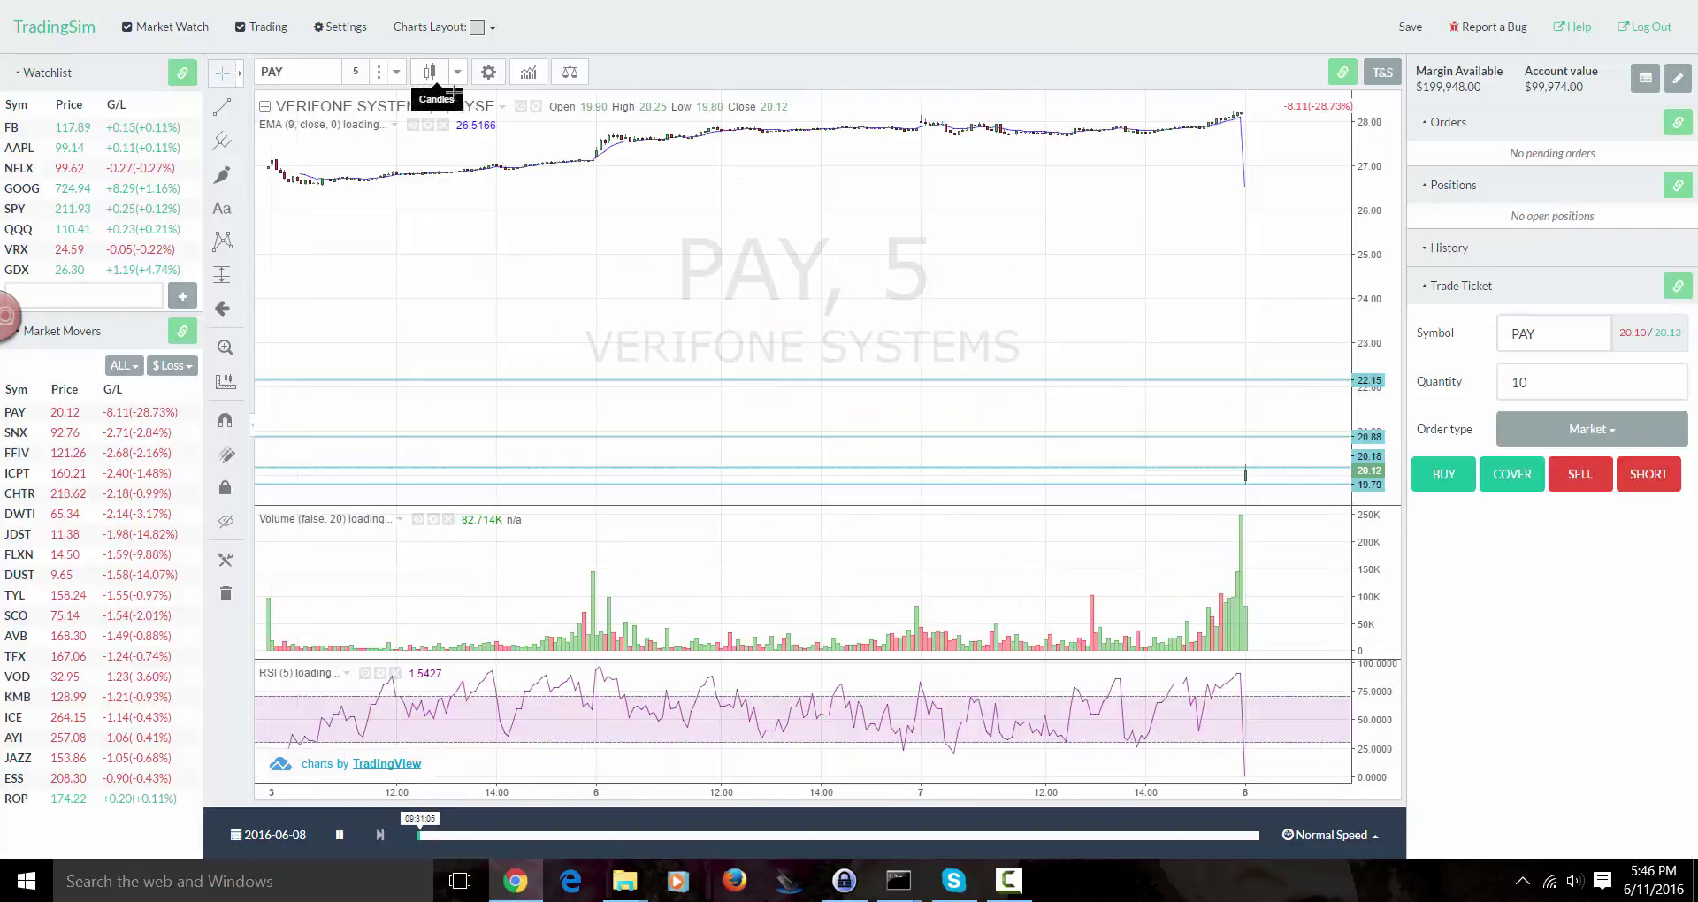
text(1)
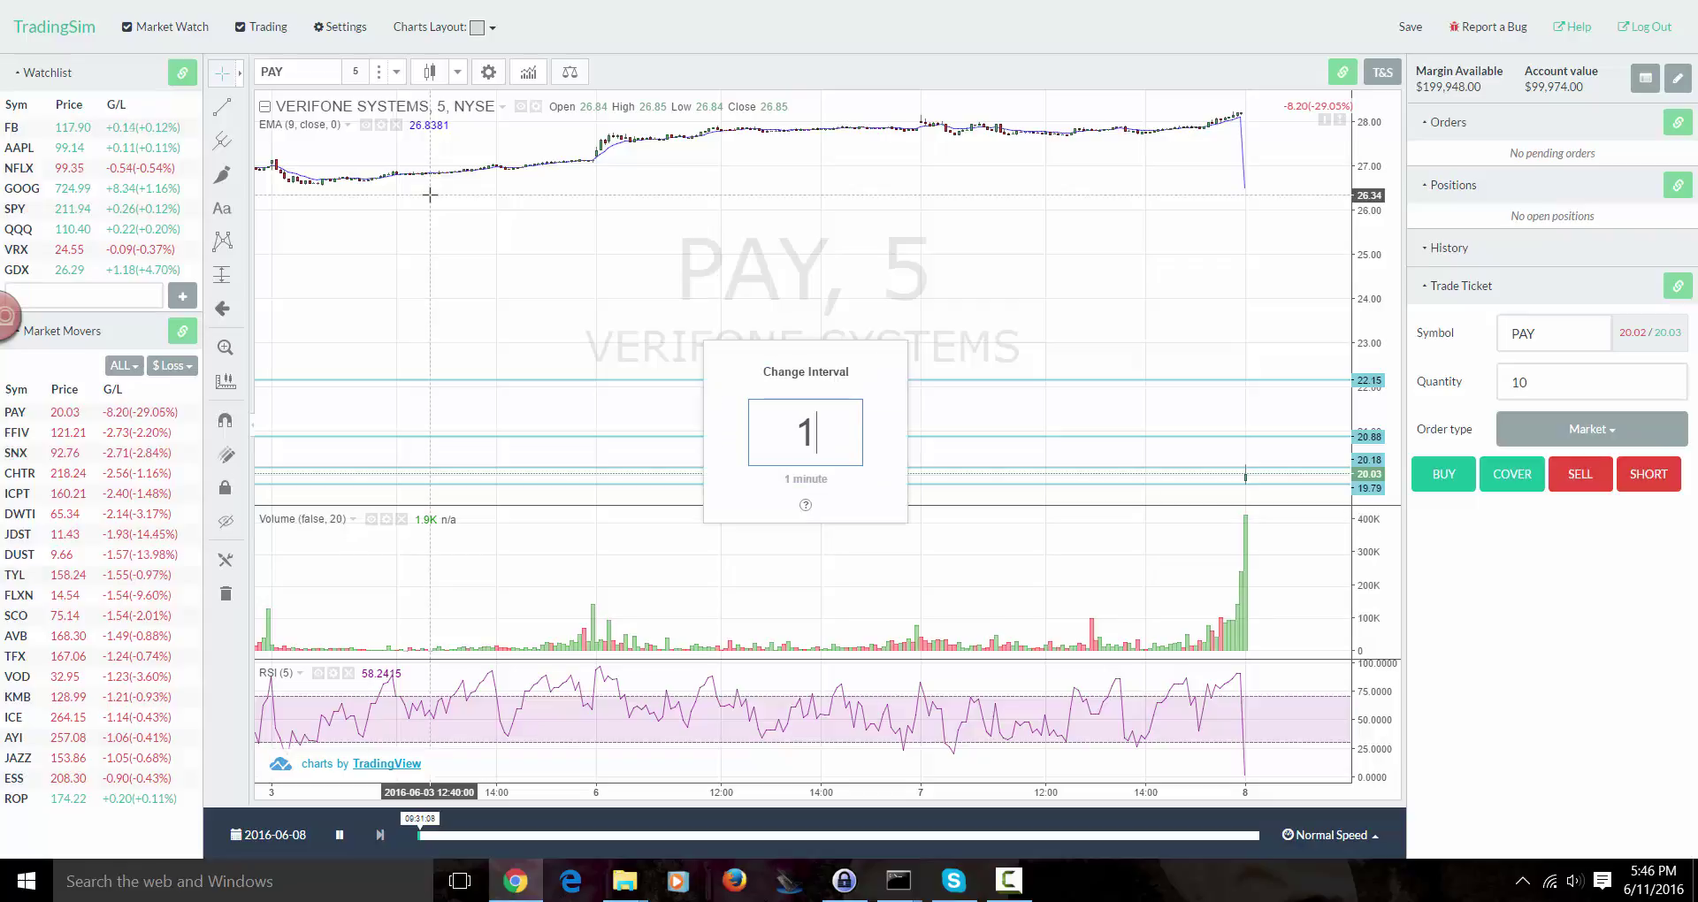
key(Return)
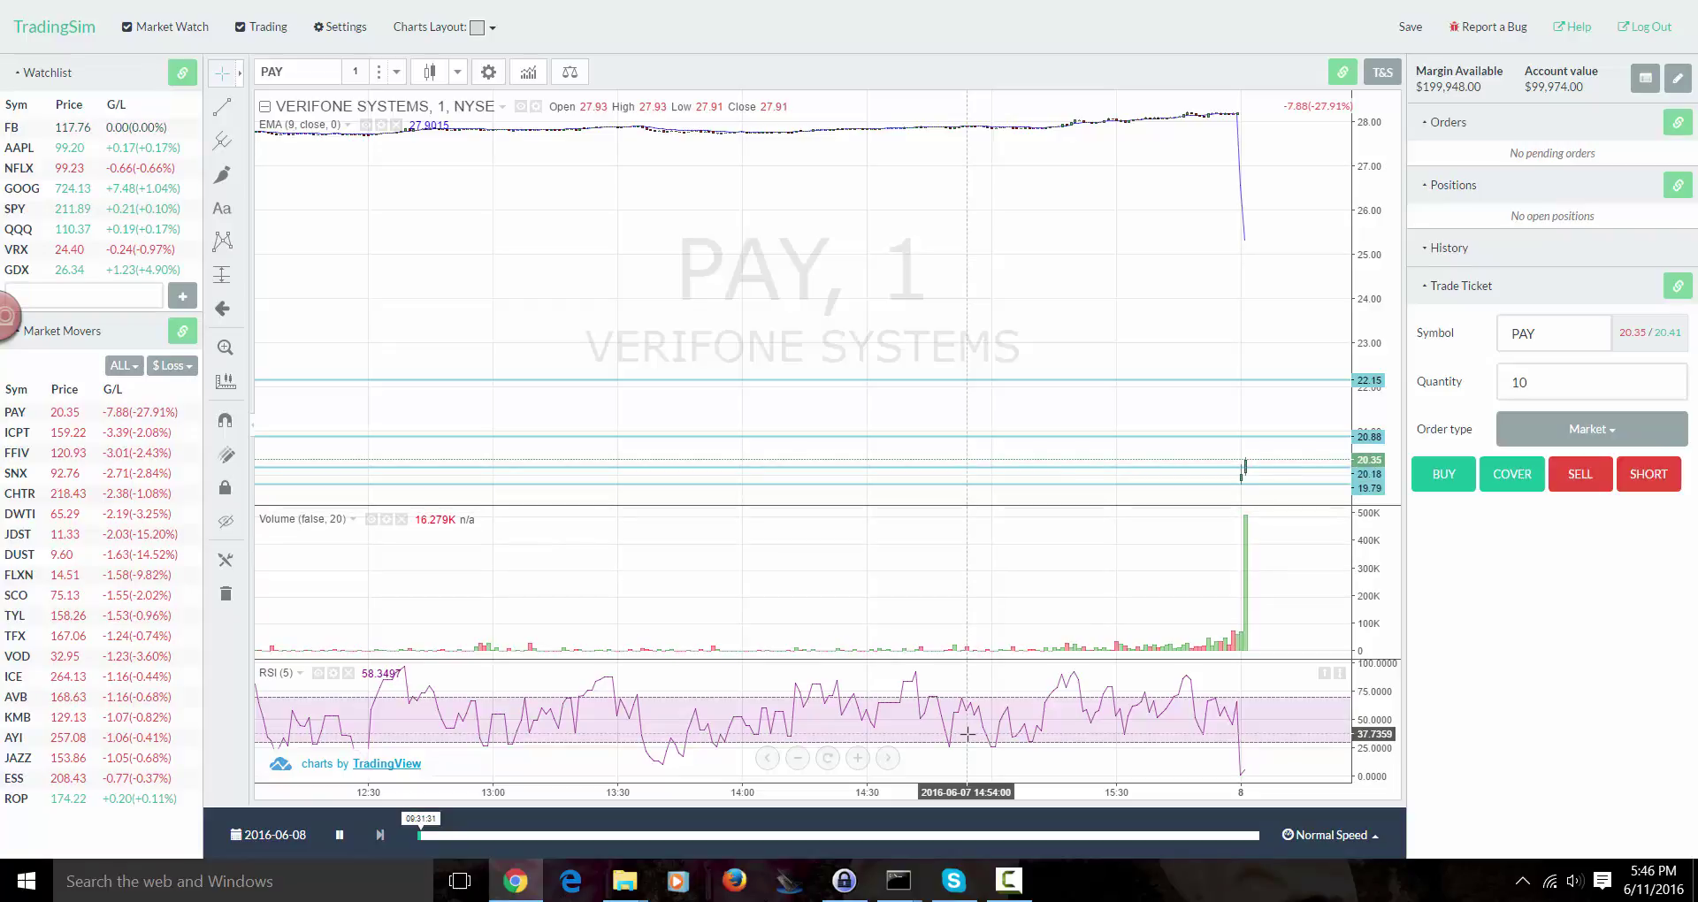
- Zoom in on the time axis and set replay speed to 1 minute per second
drag(1050, 804, 974, 794)
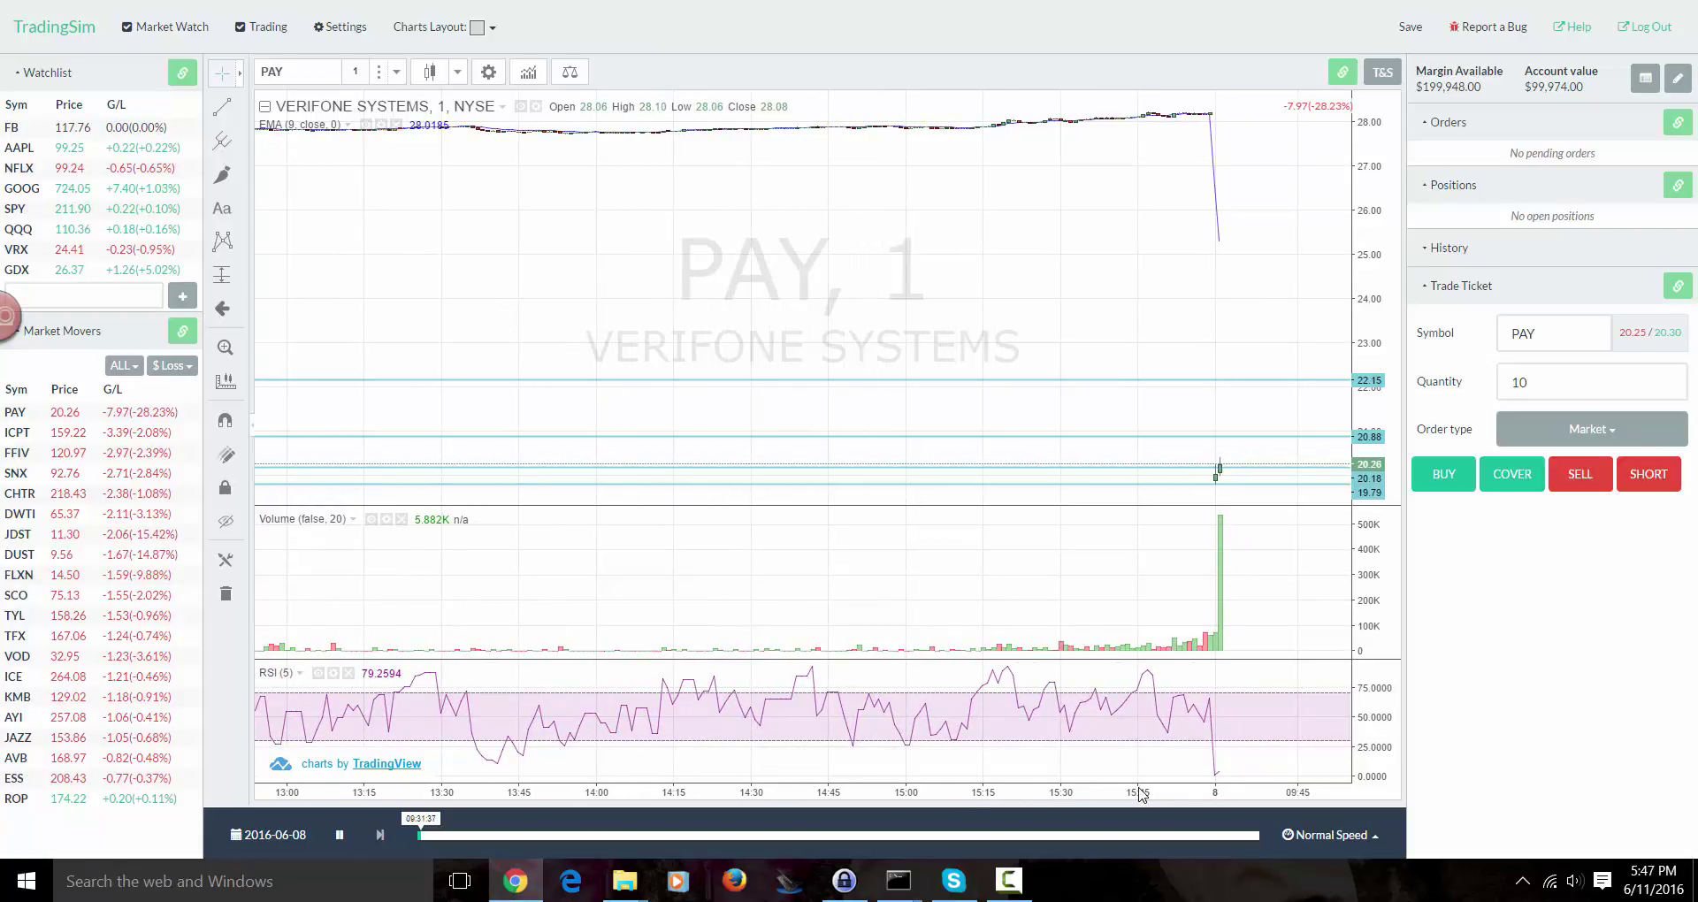
click(1321, 841)
click(1324, 845)
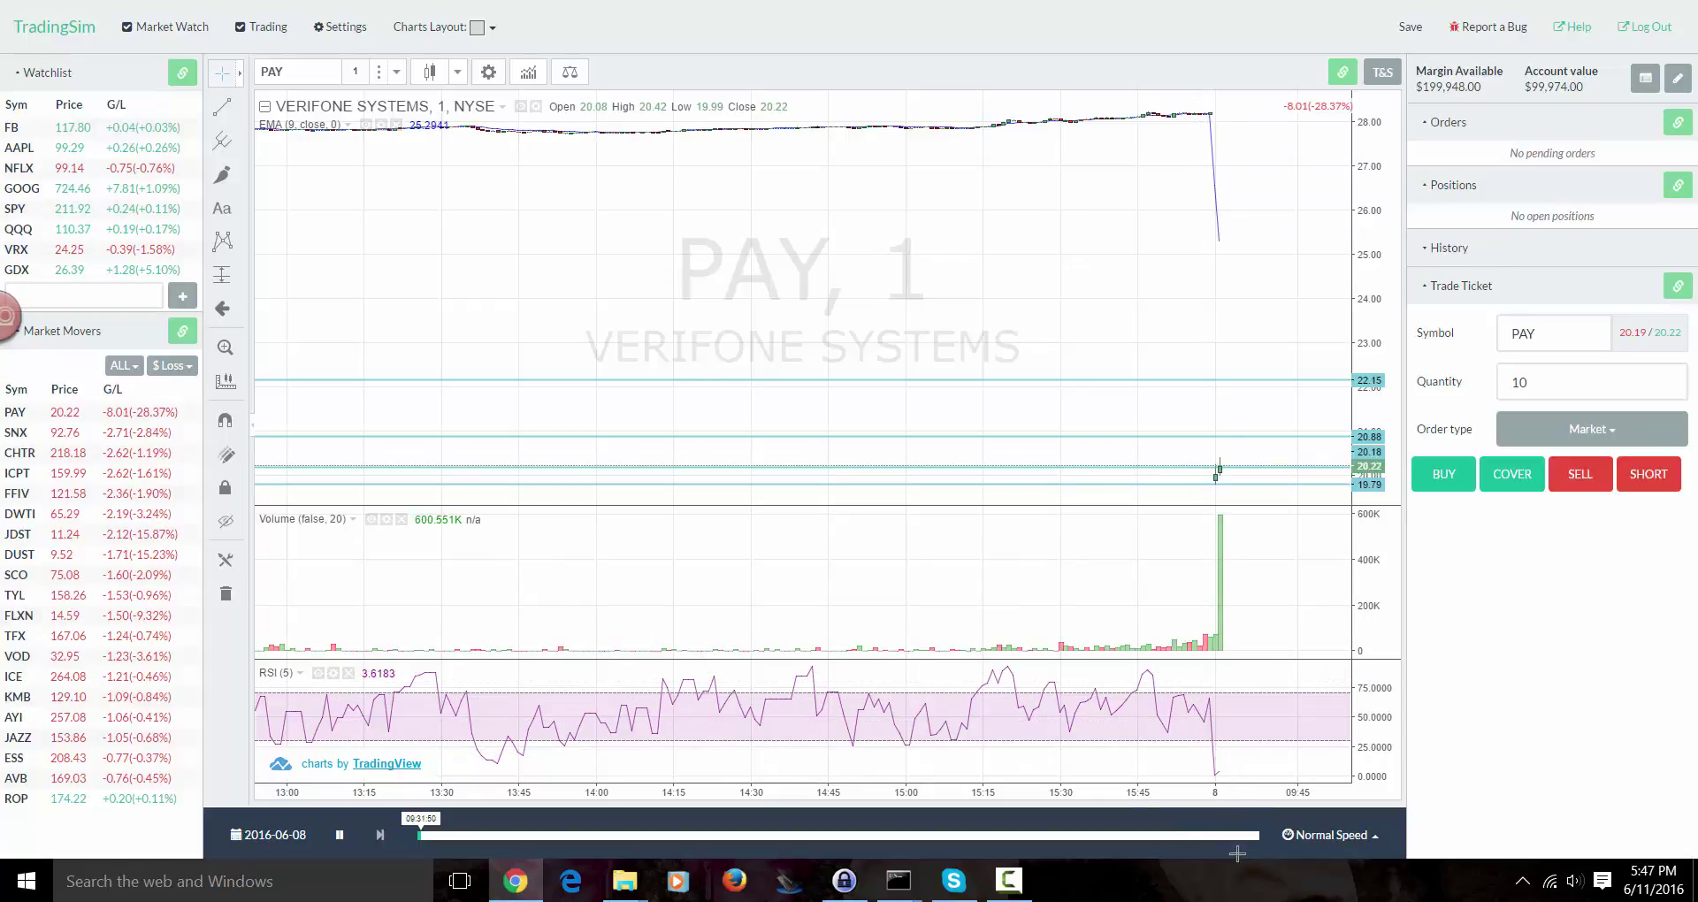
click(1327, 835)
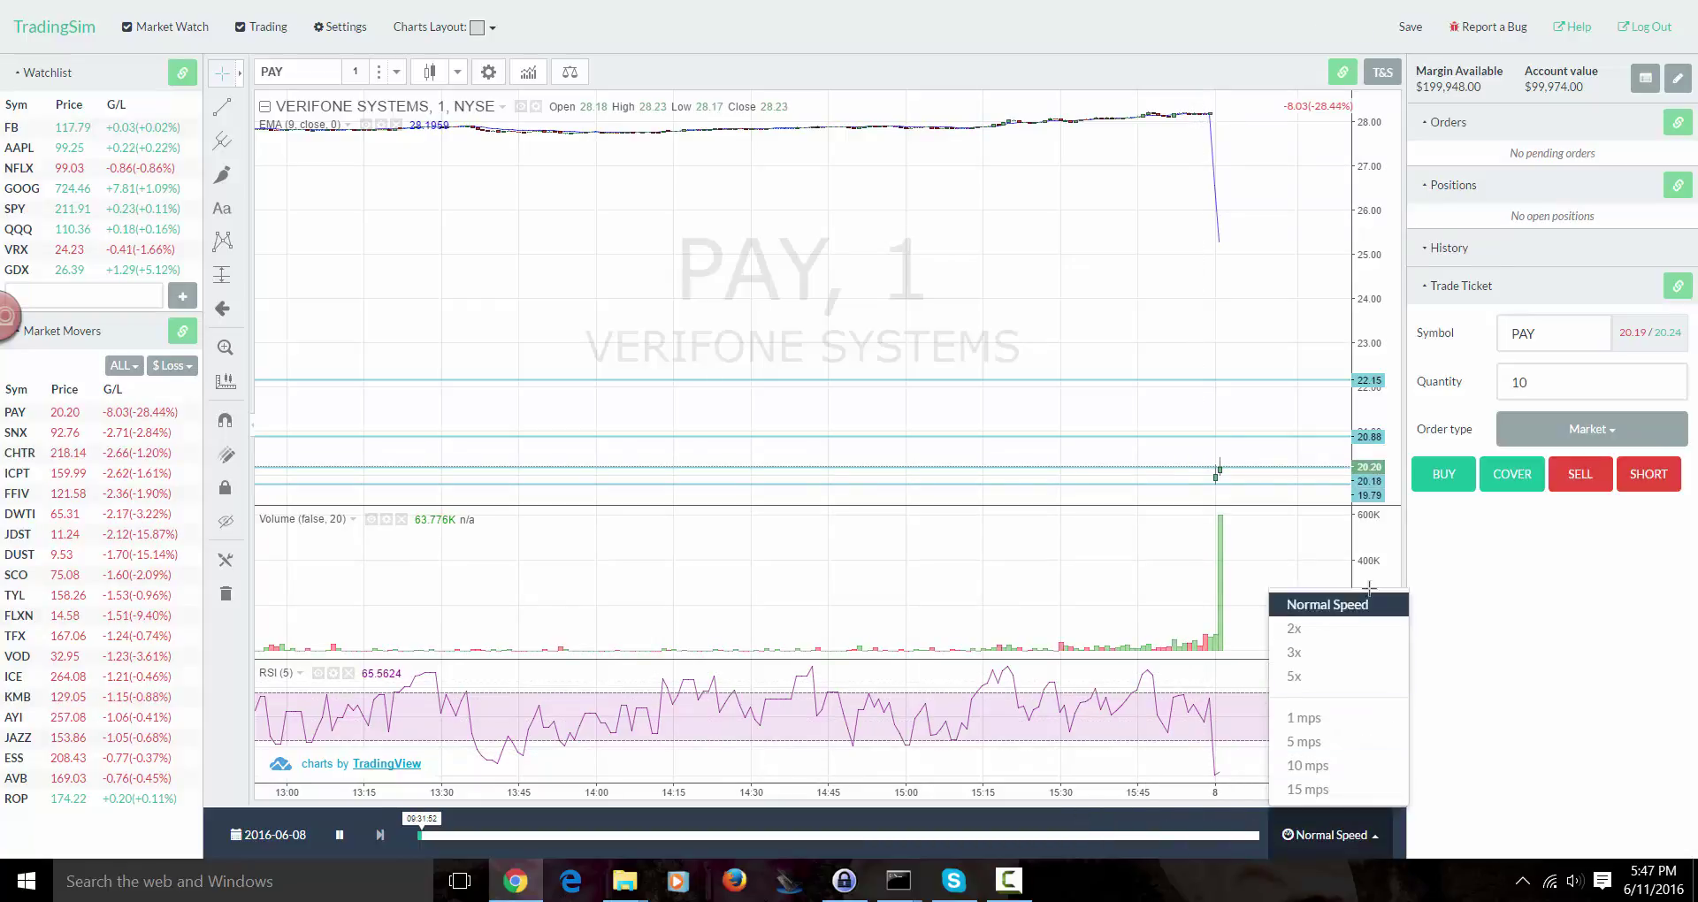
click(1346, 719)
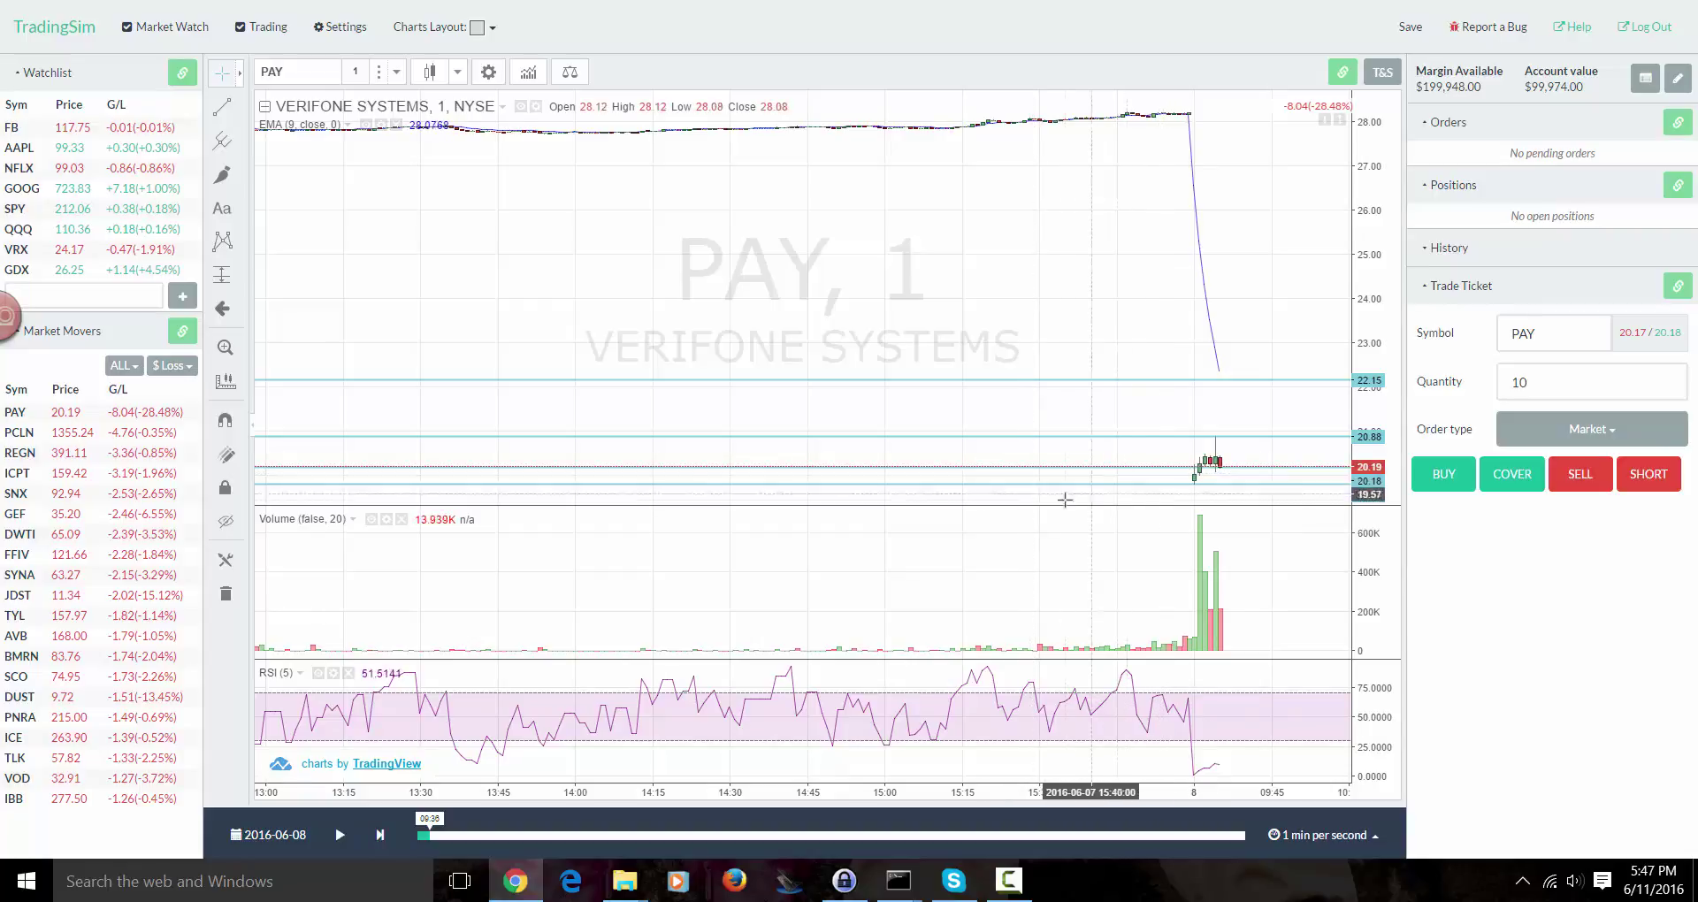
- Step the 1-minute replay forward bar by bar from 09:36 to 09:50, PAY near 19.80
click(377, 834)
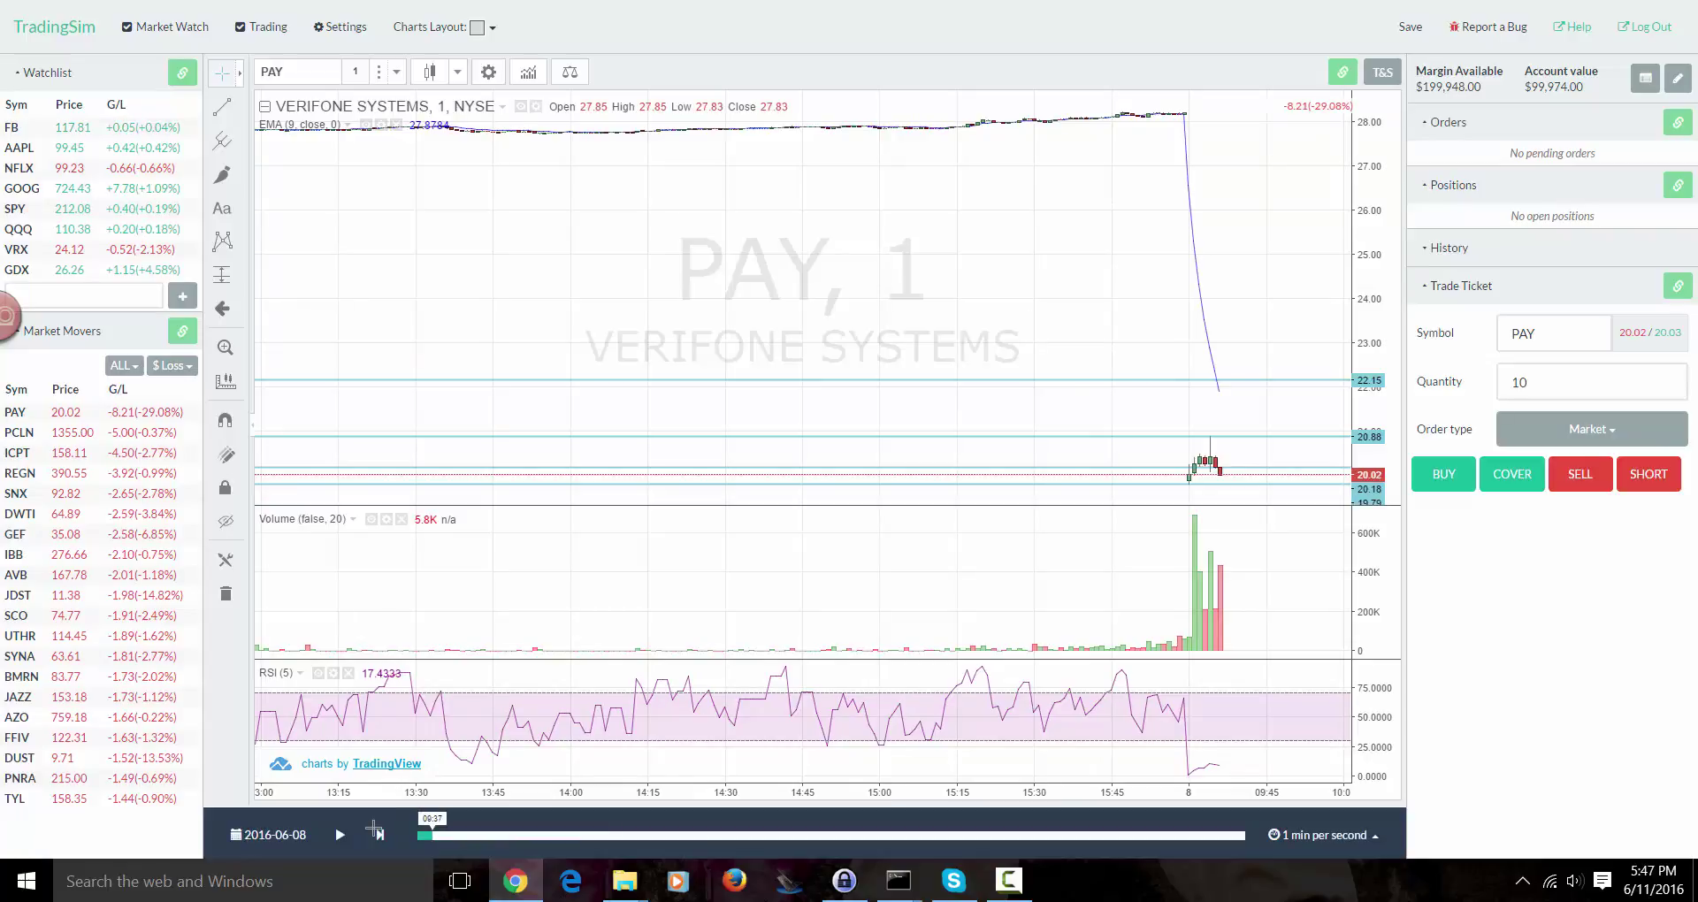
click(376, 833)
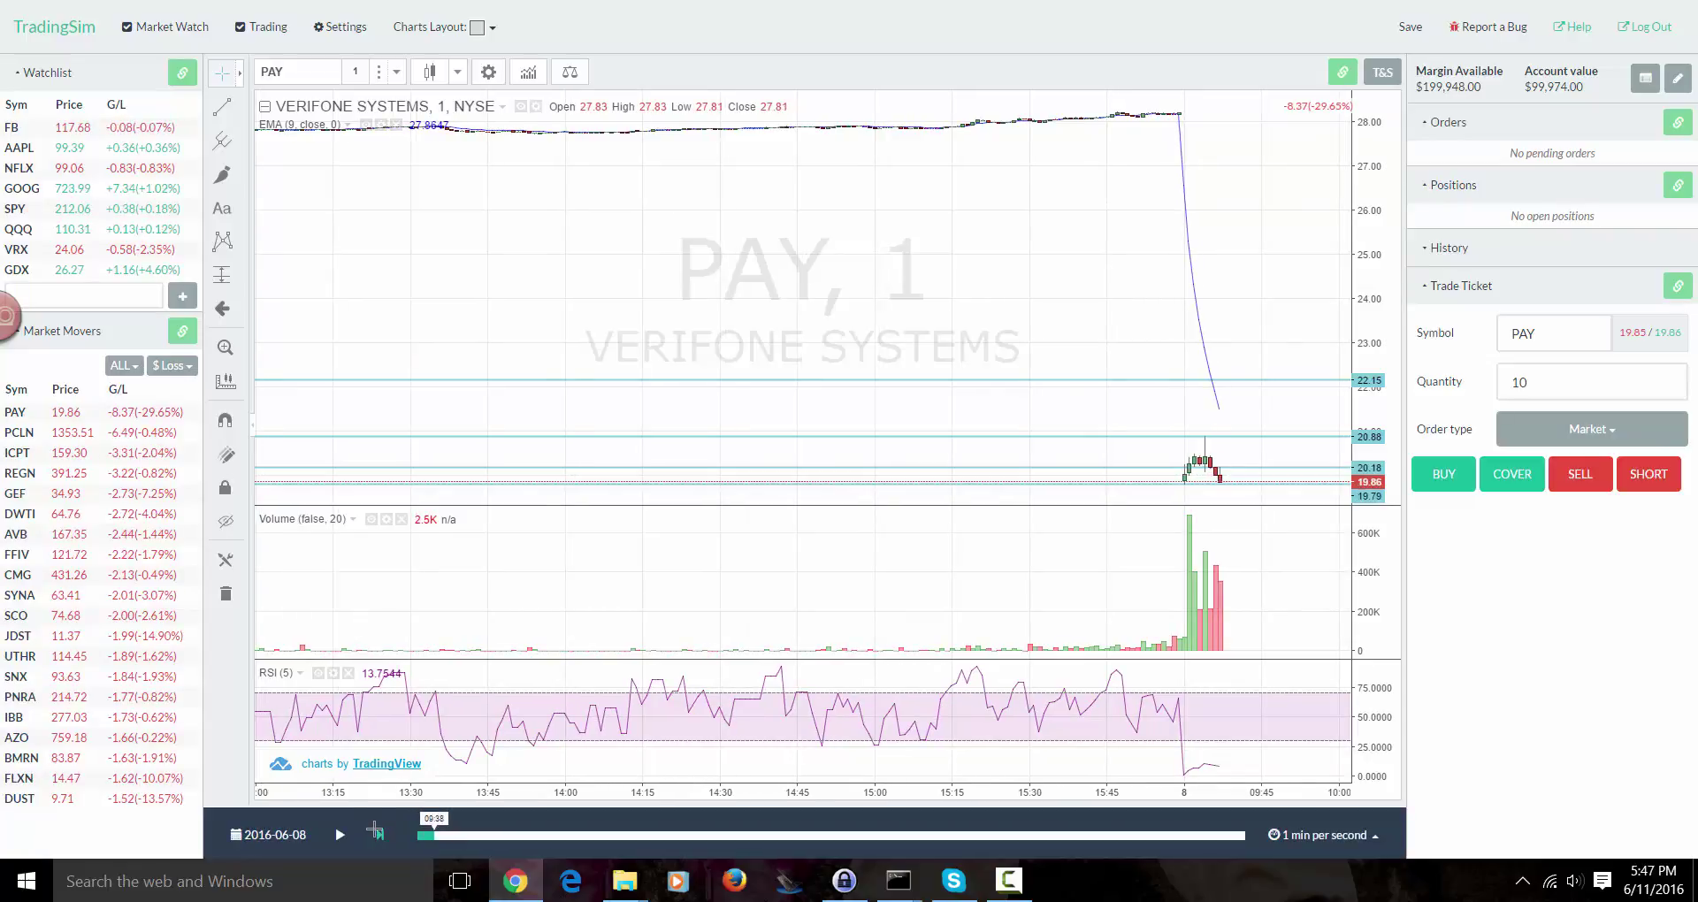
click(376, 832)
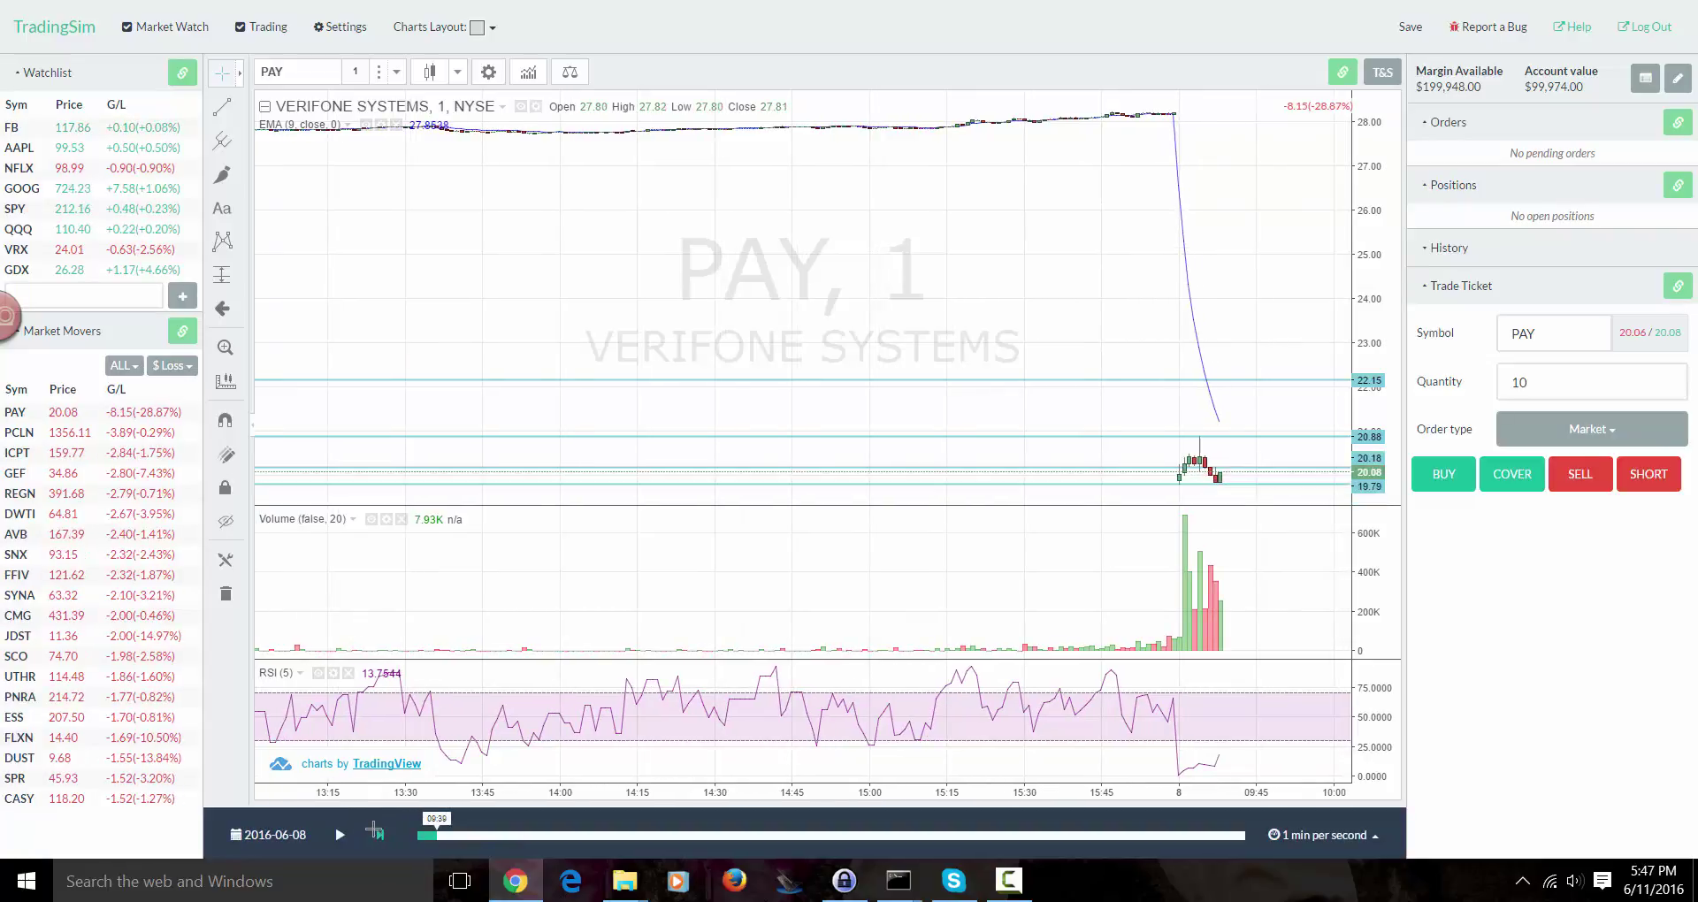
click(376, 832)
click(378, 833)
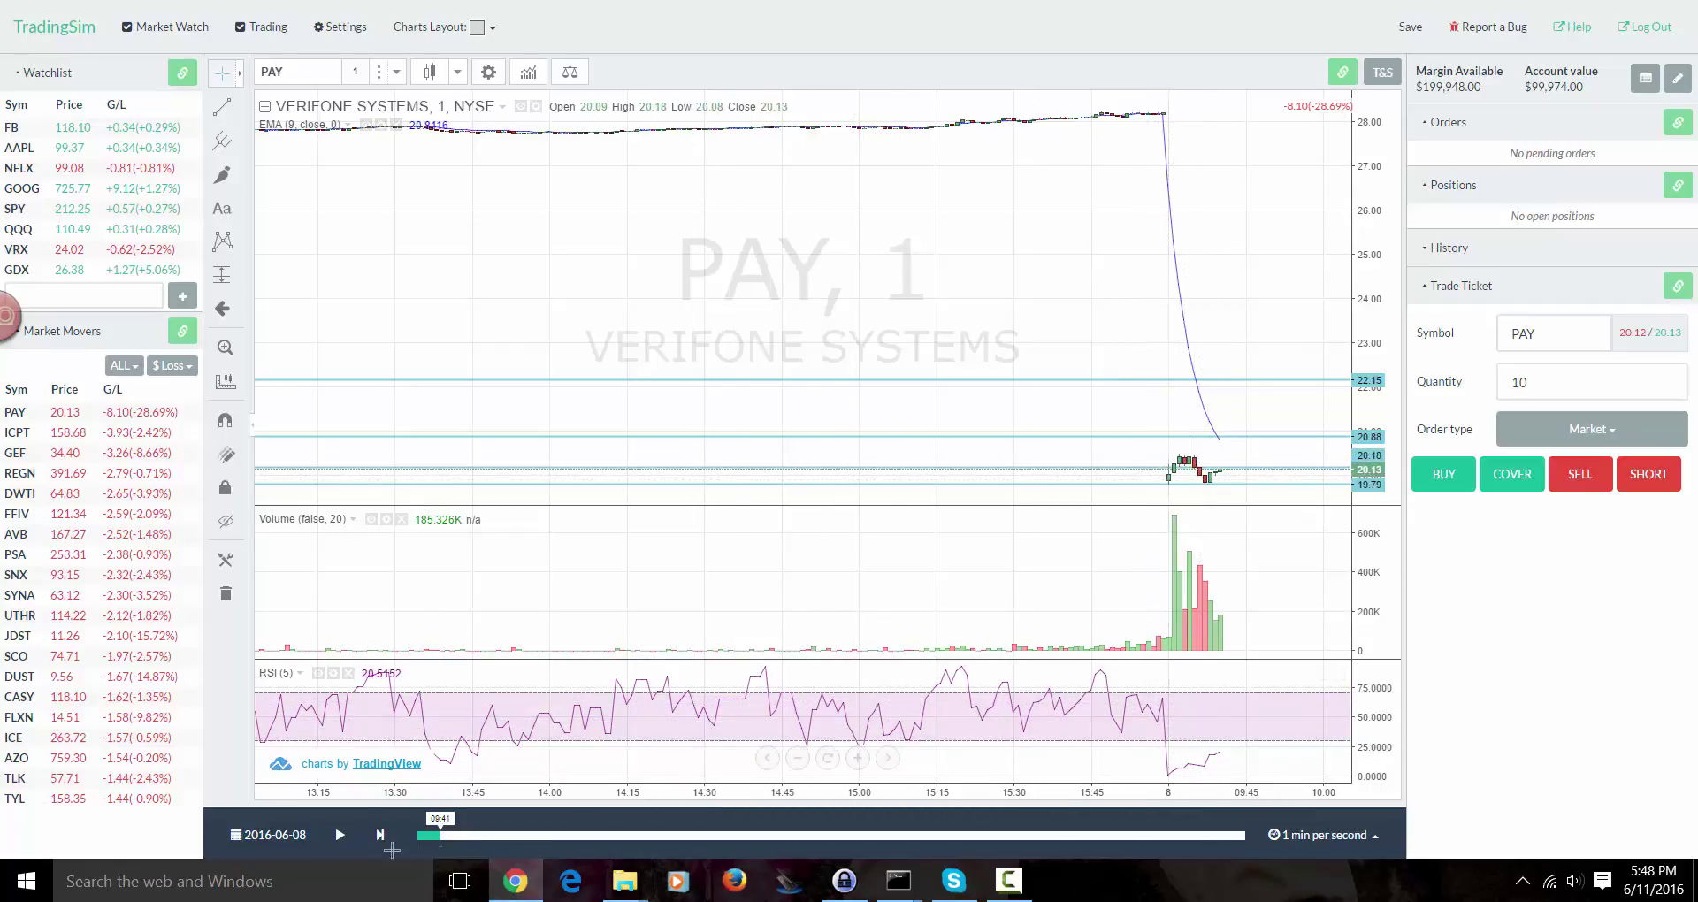
click(380, 835)
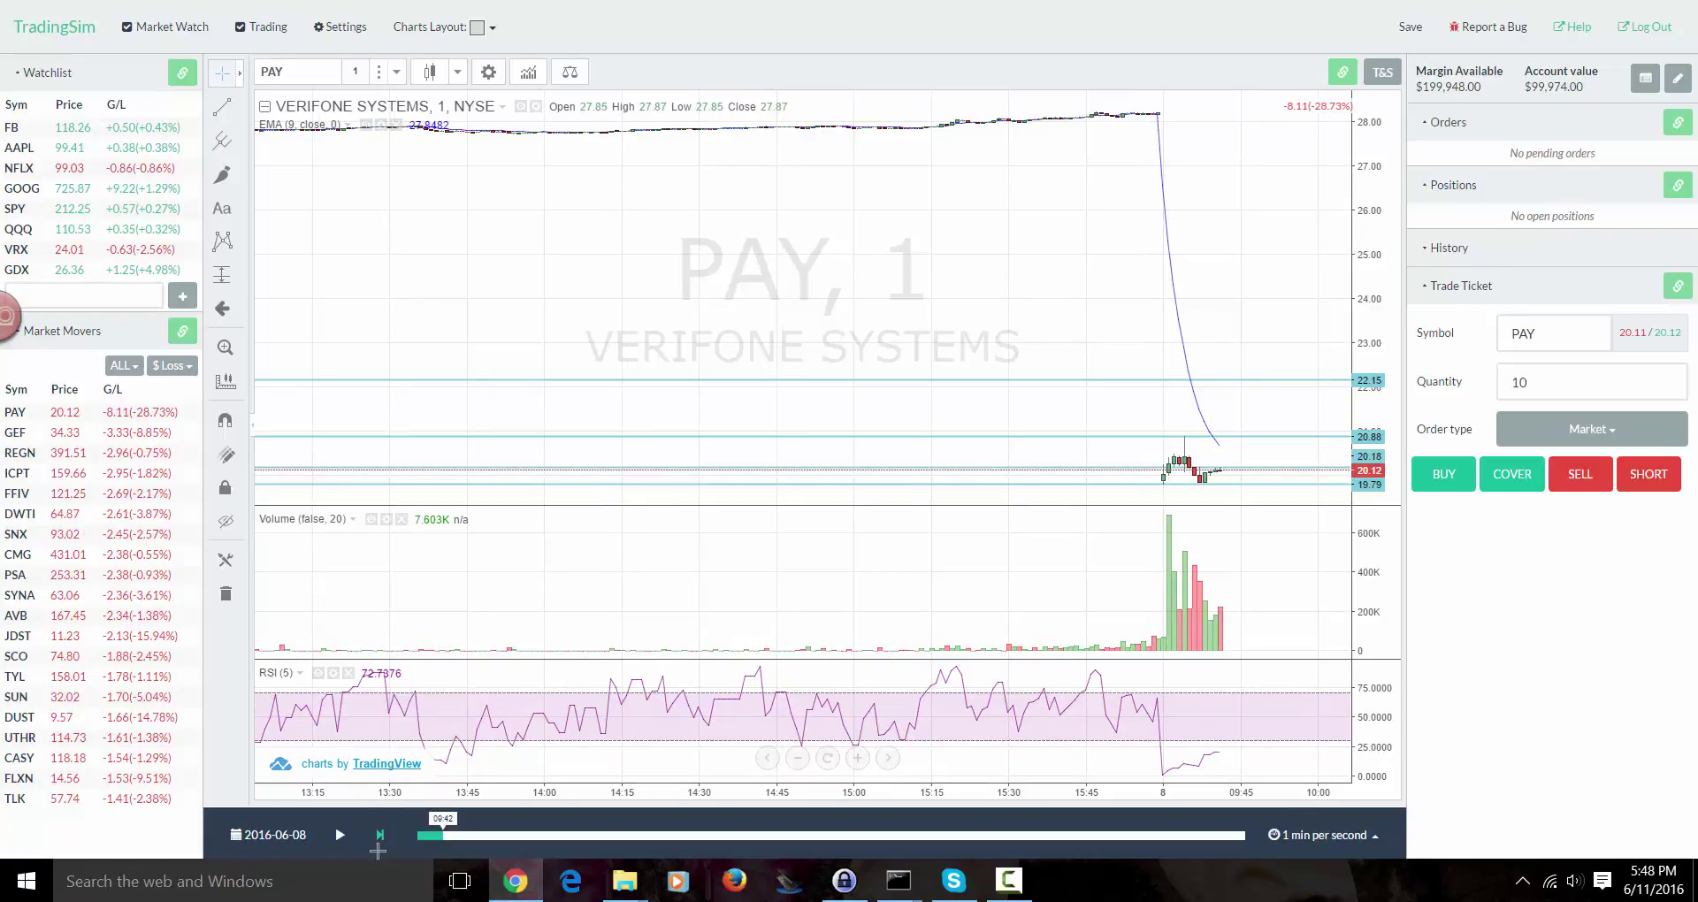
click(380, 835)
click(380, 835)
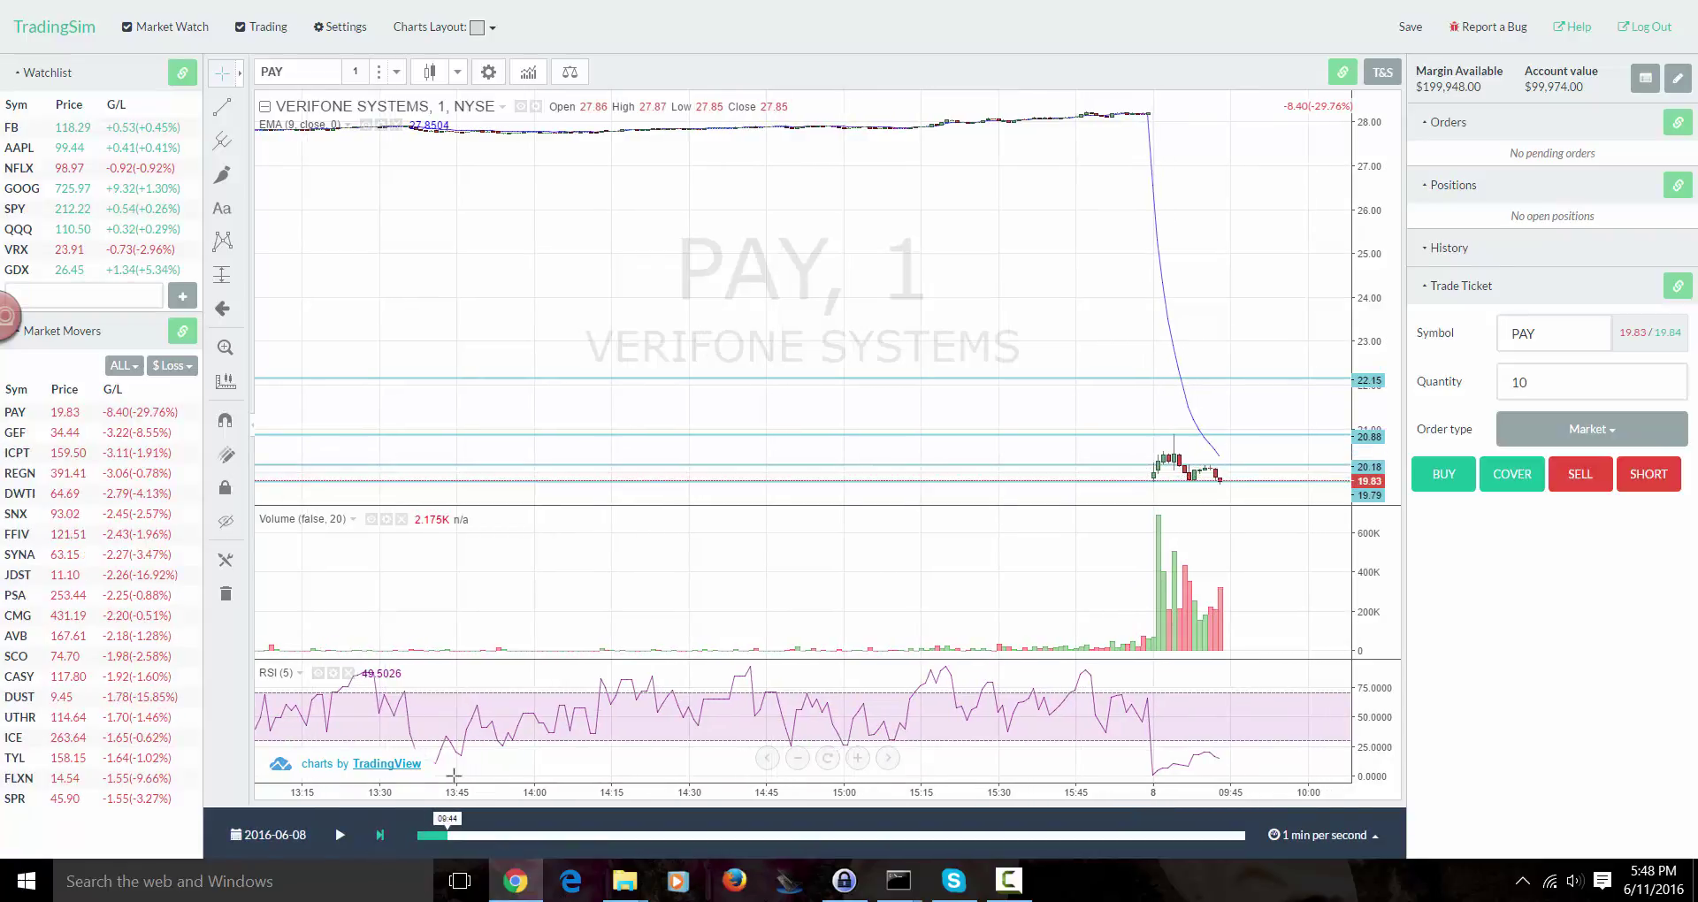
drag(1229, 435, 1229, 432)
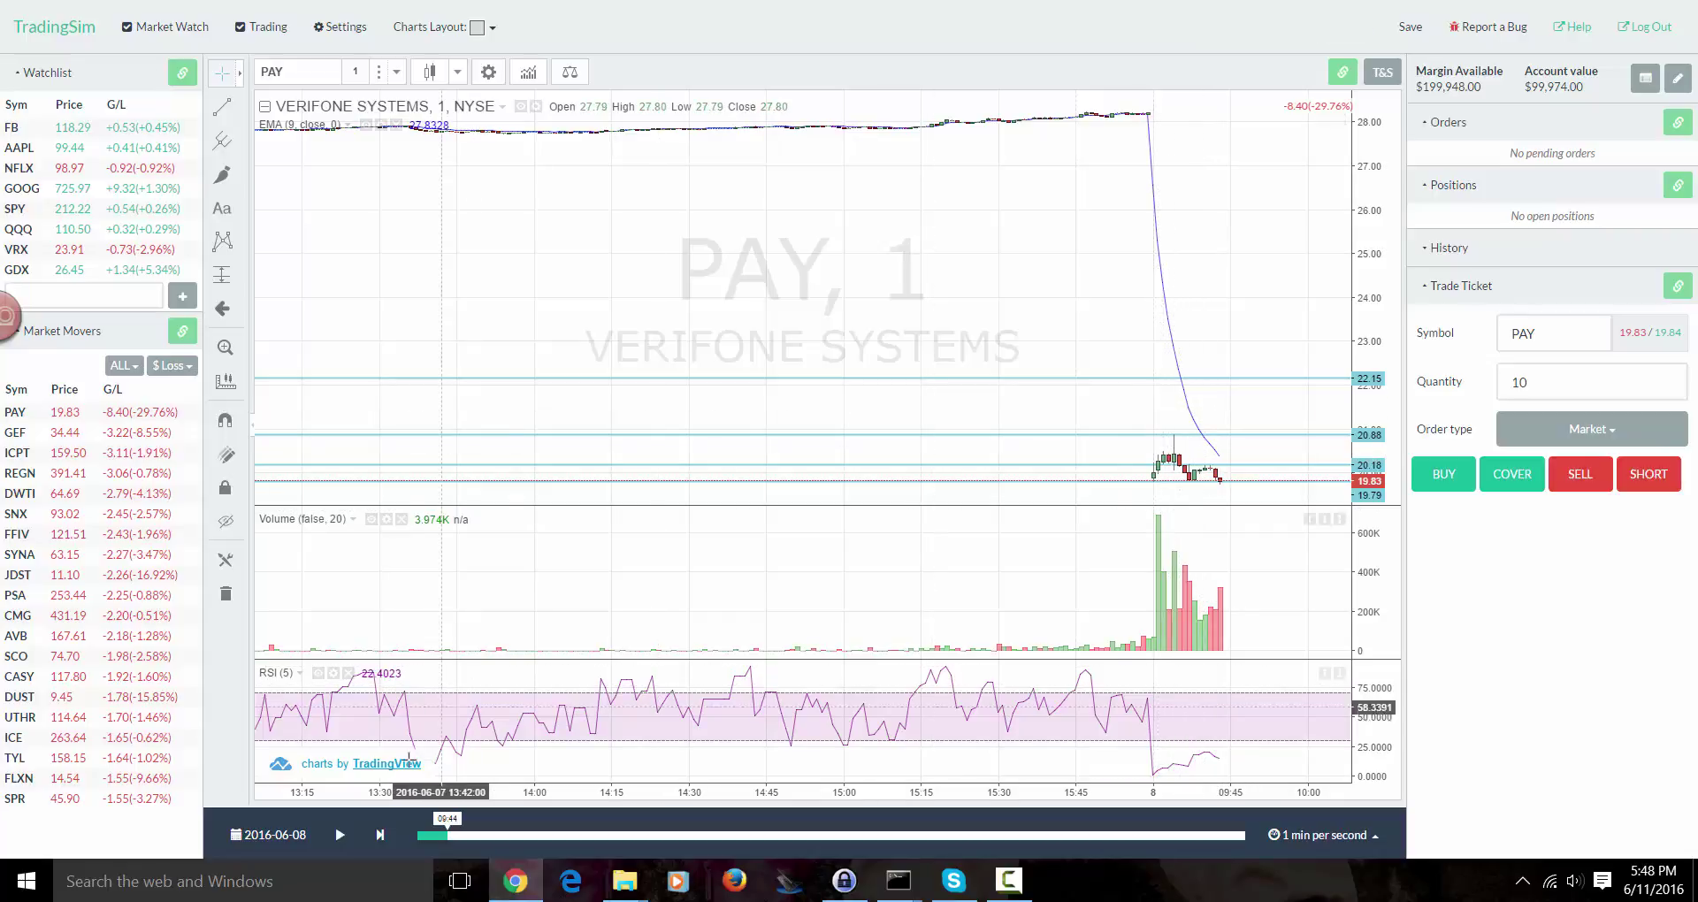
click(382, 835)
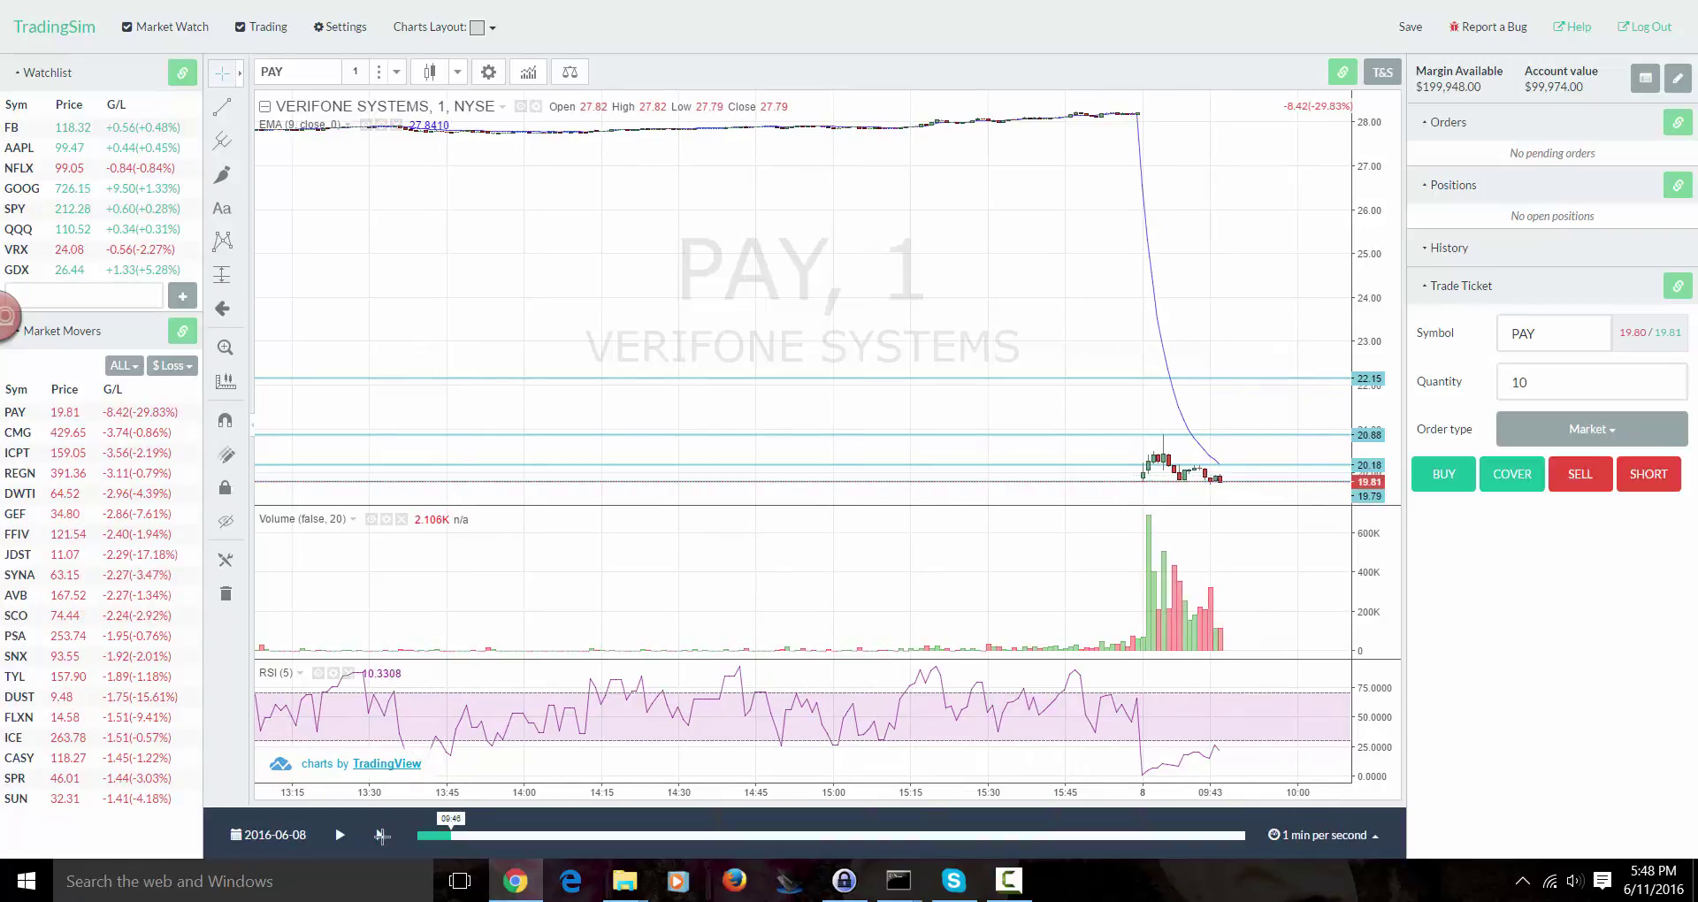
click(382, 835)
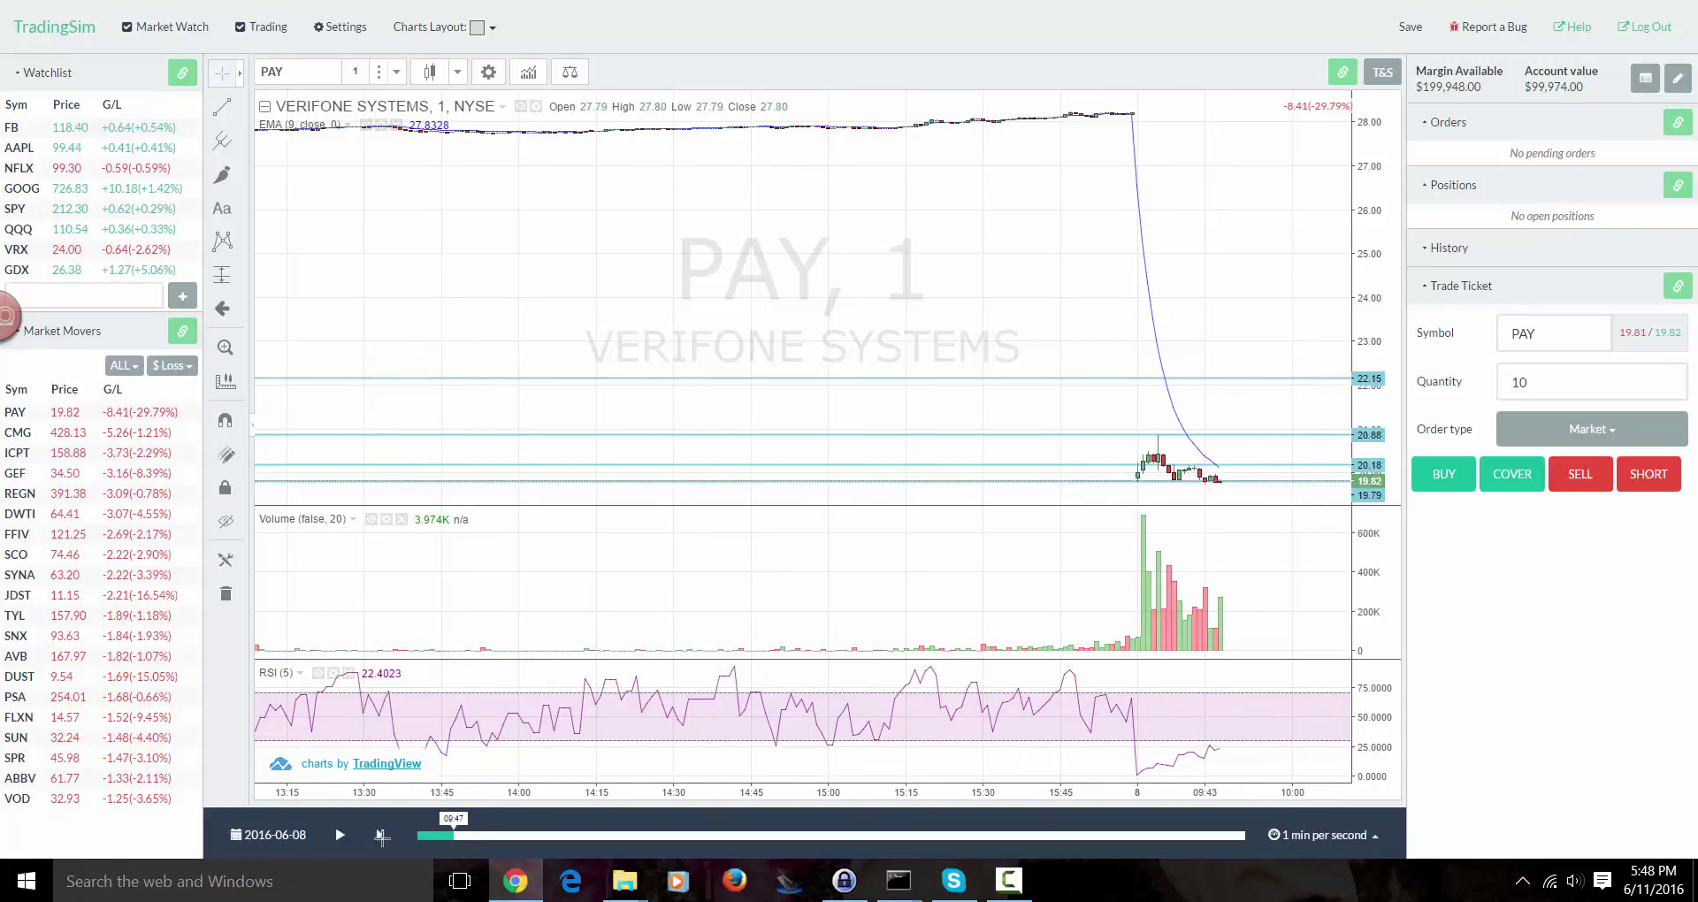
click(382, 835)
click(382, 835)
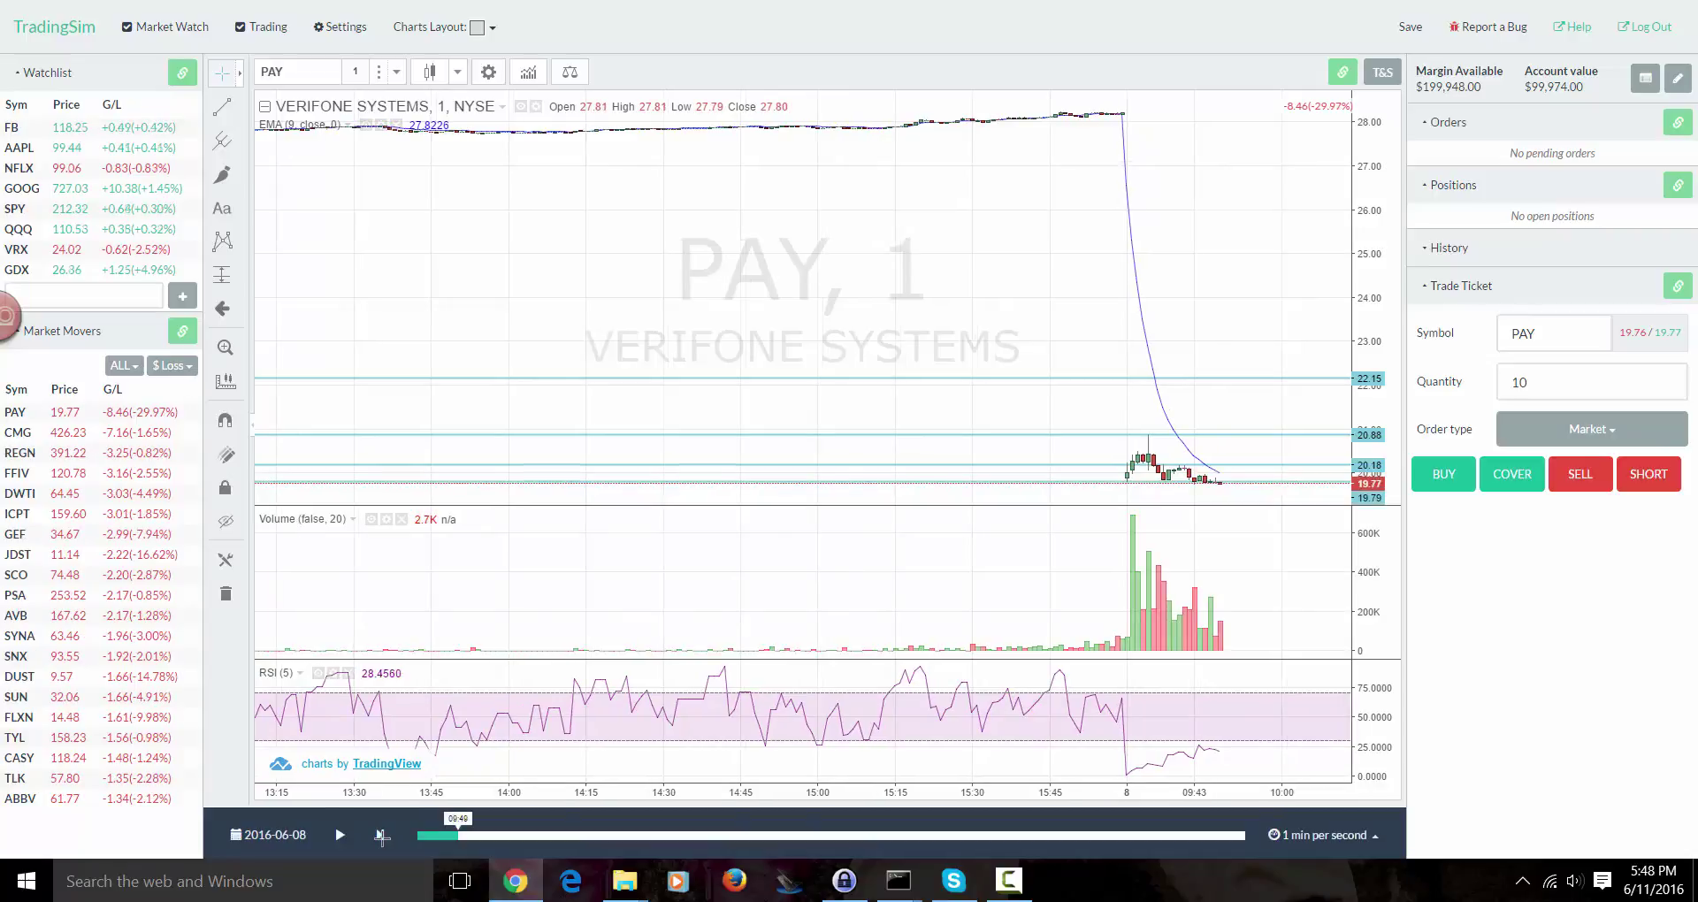
click(382, 835)
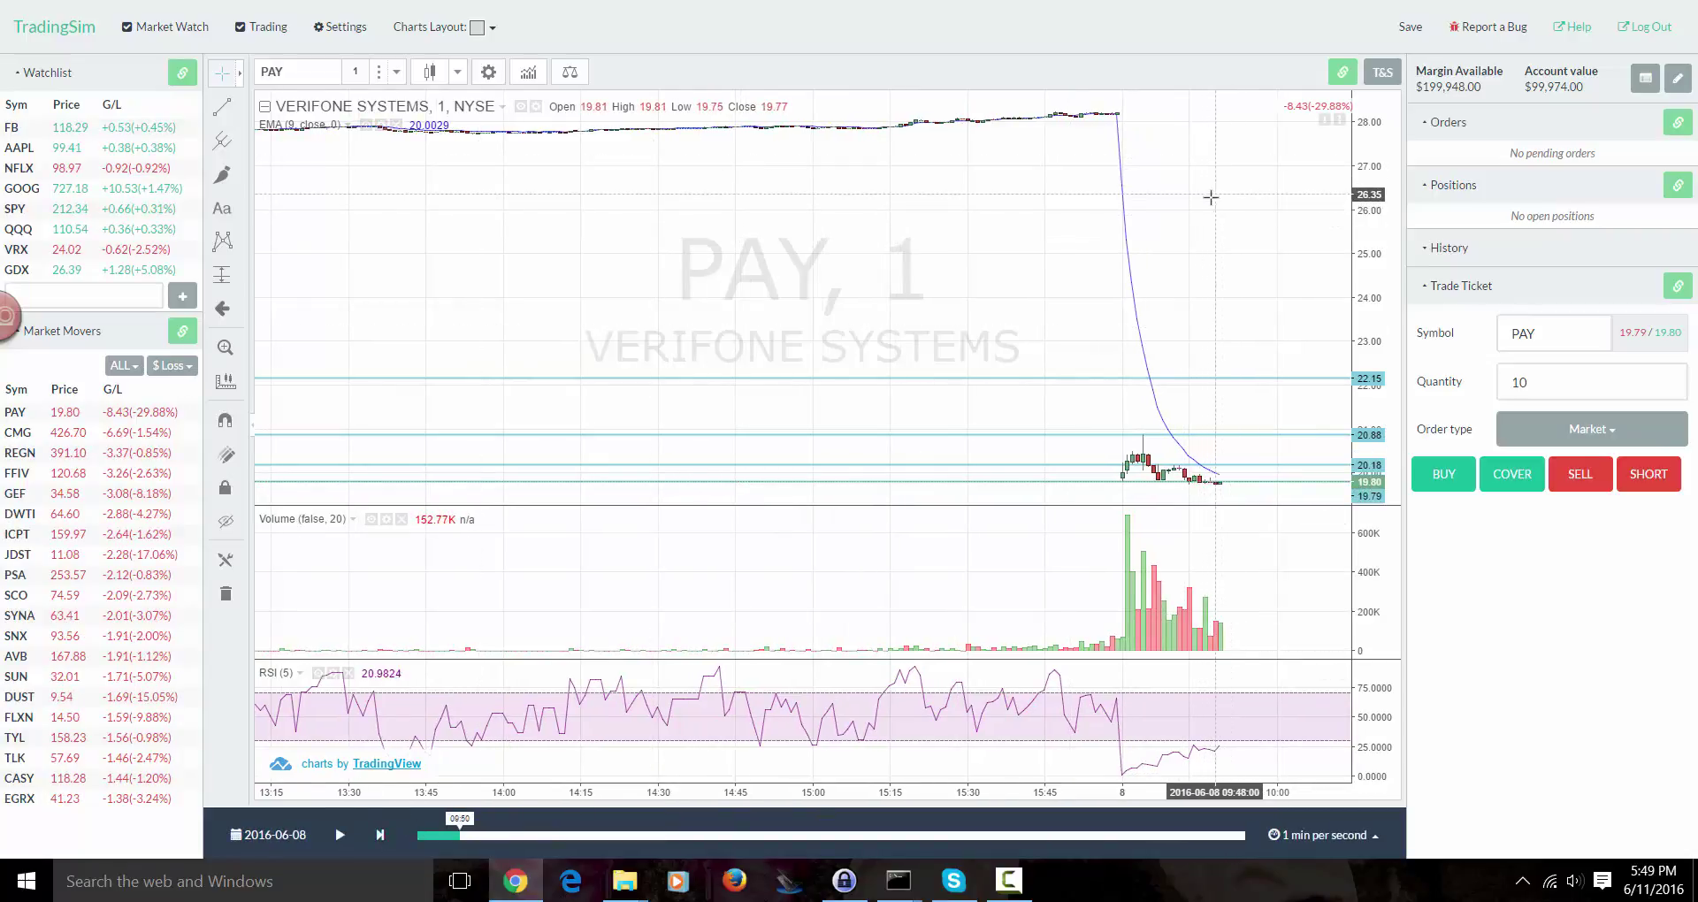
click(381, 836)
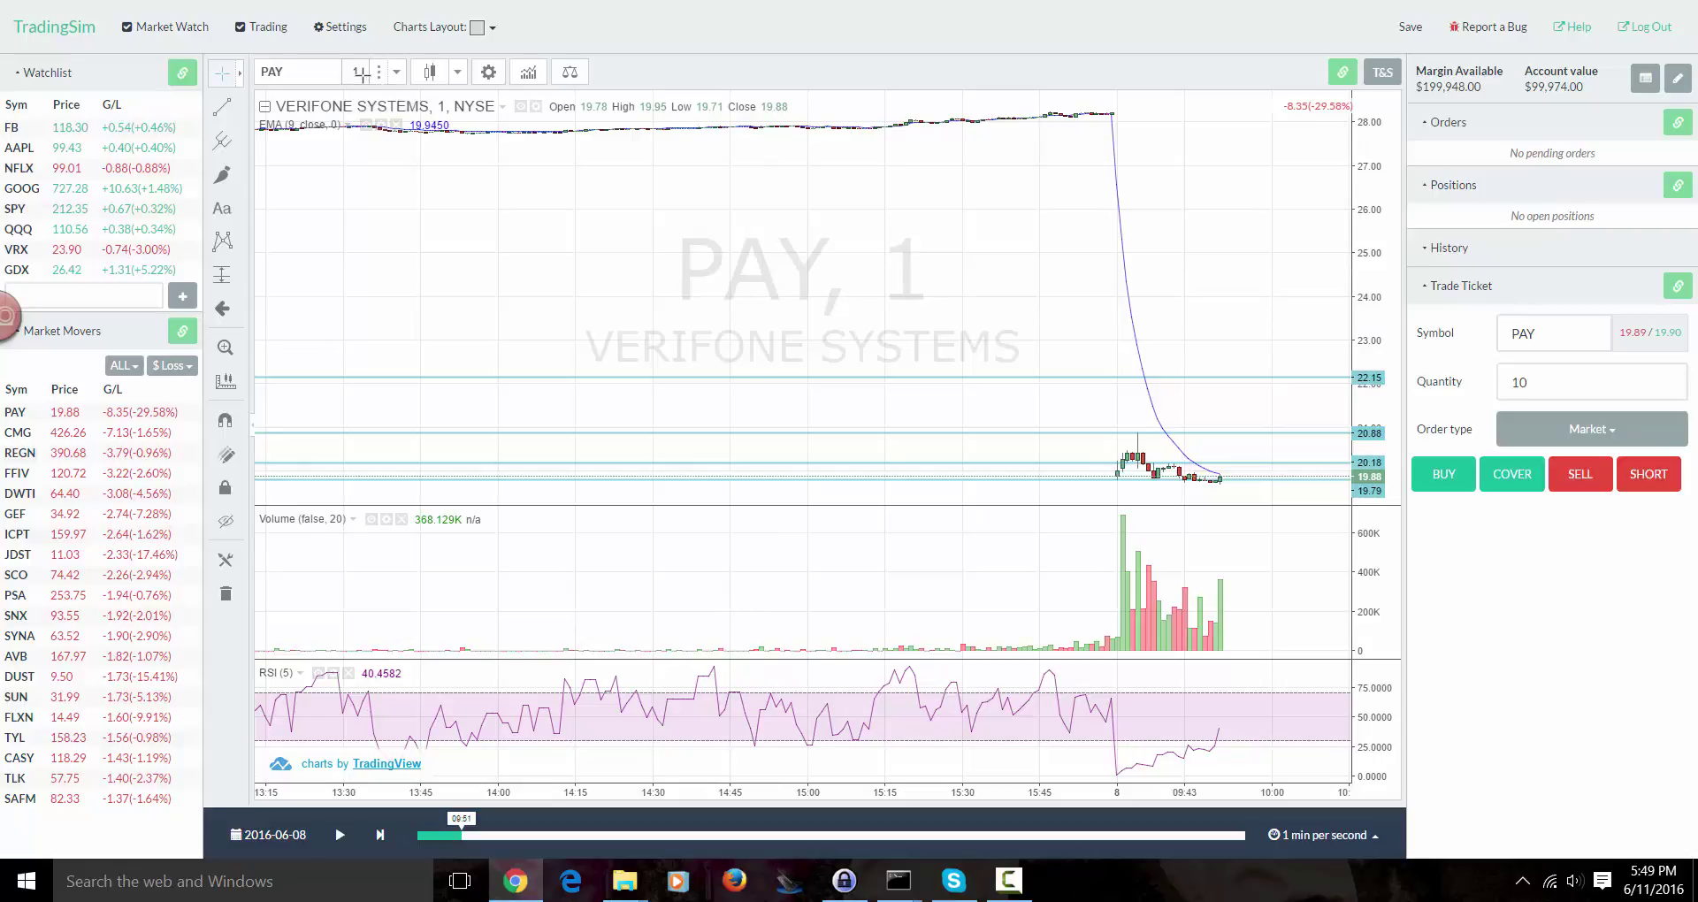
- Switch the PAY chart to 5-minute bars at the 09:51 replay point
key(5)
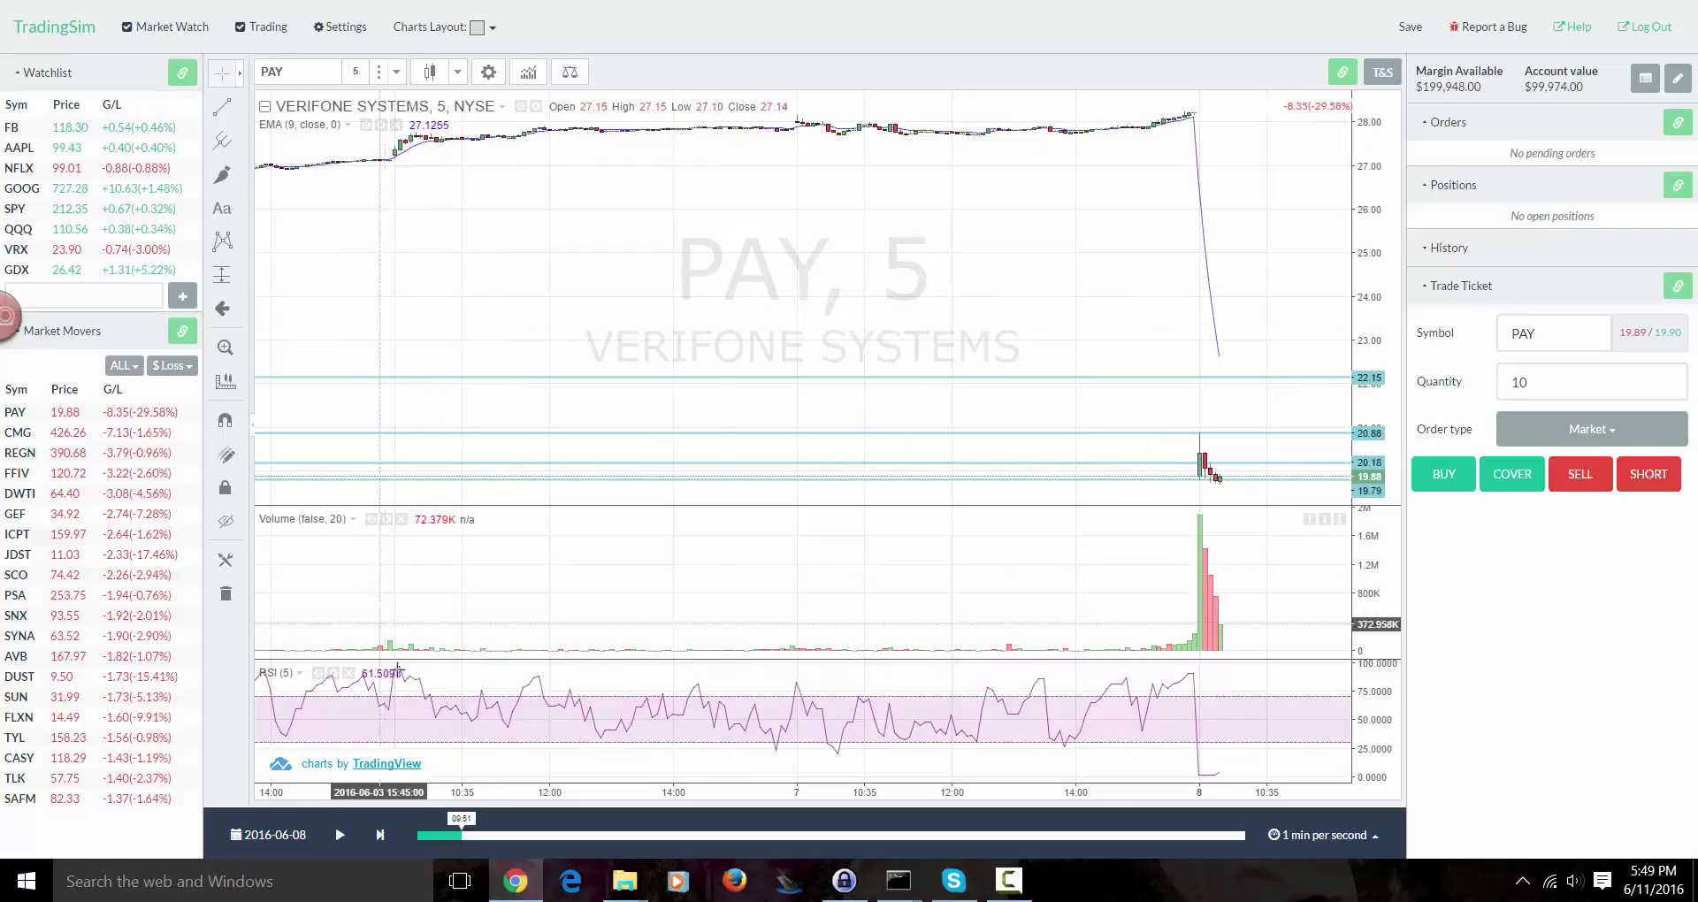
- Set replay speed to 5 minutes per second and resume PAY from 09:51
click(1323, 835)
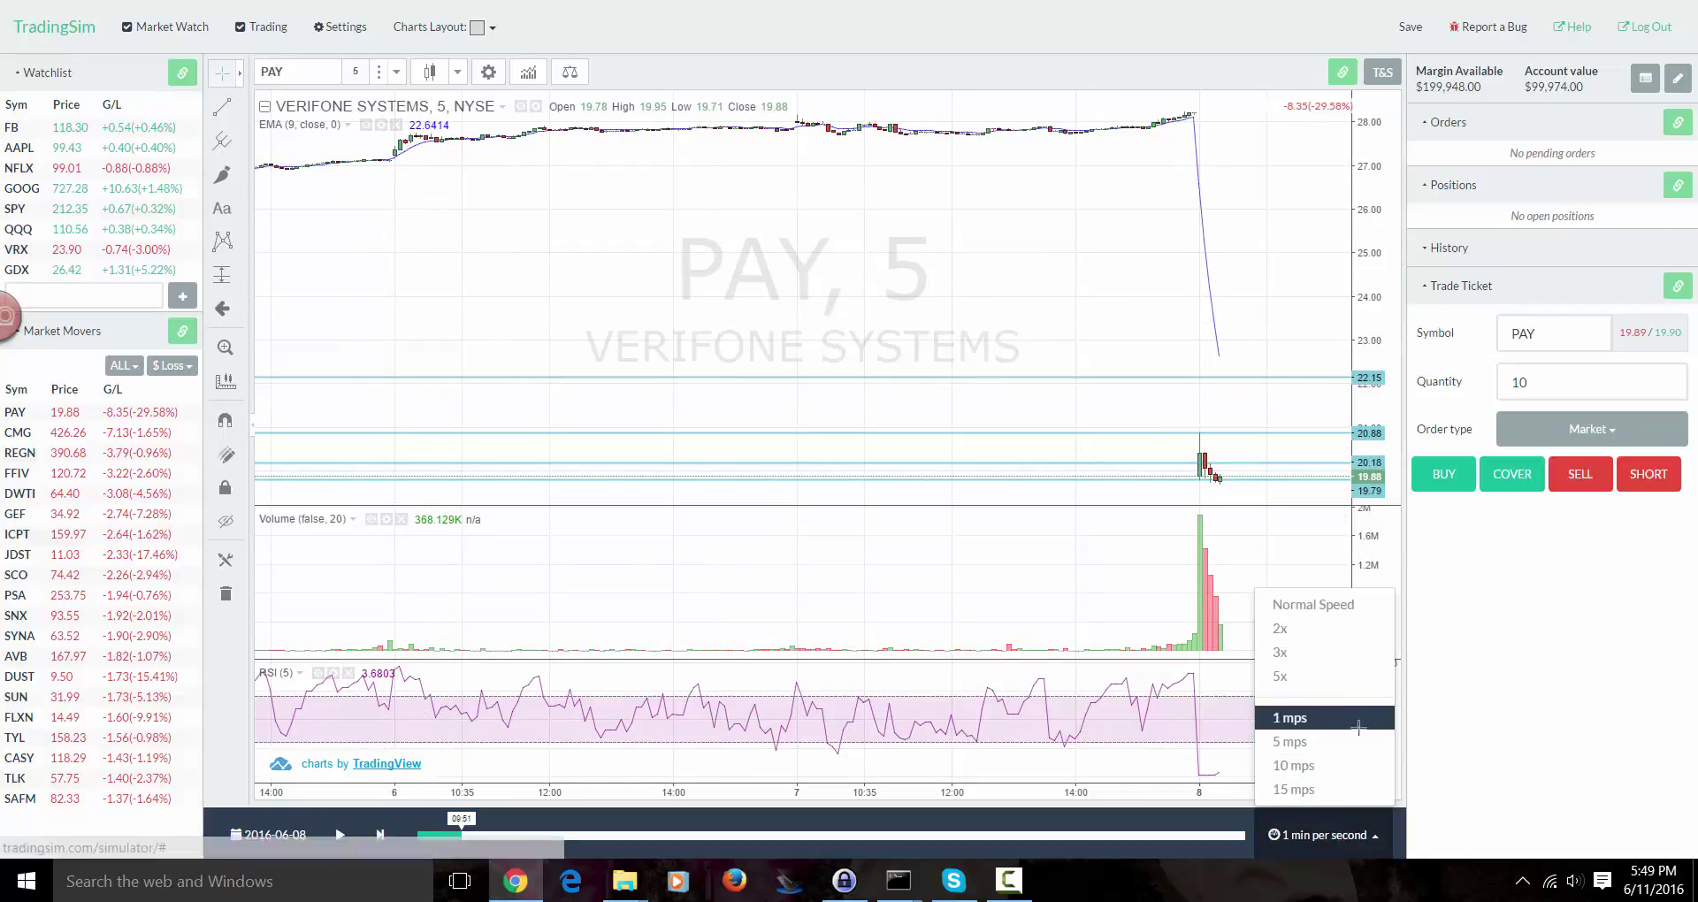
click(1323, 750)
click(340, 834)
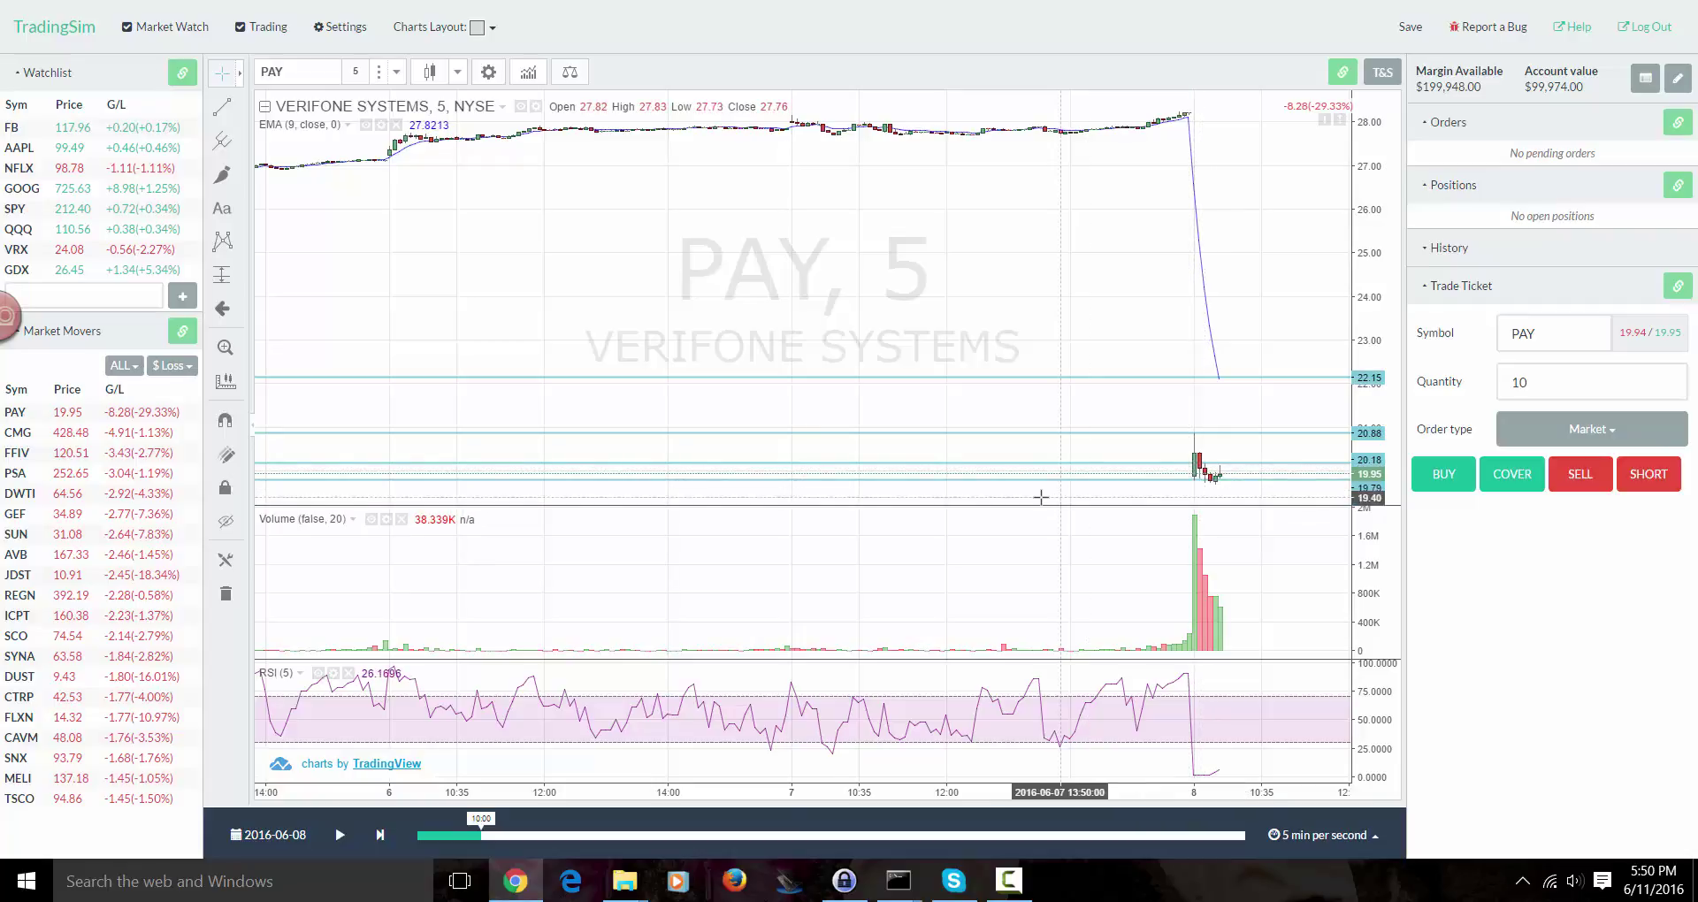
- Step the 5-minute replay bar by bar from 10:00 to 11:30, PAY reaching 20.21
click(376, 833)
click(376, 833)
click(376, 832)
click(376, 832)
click(376, 833)
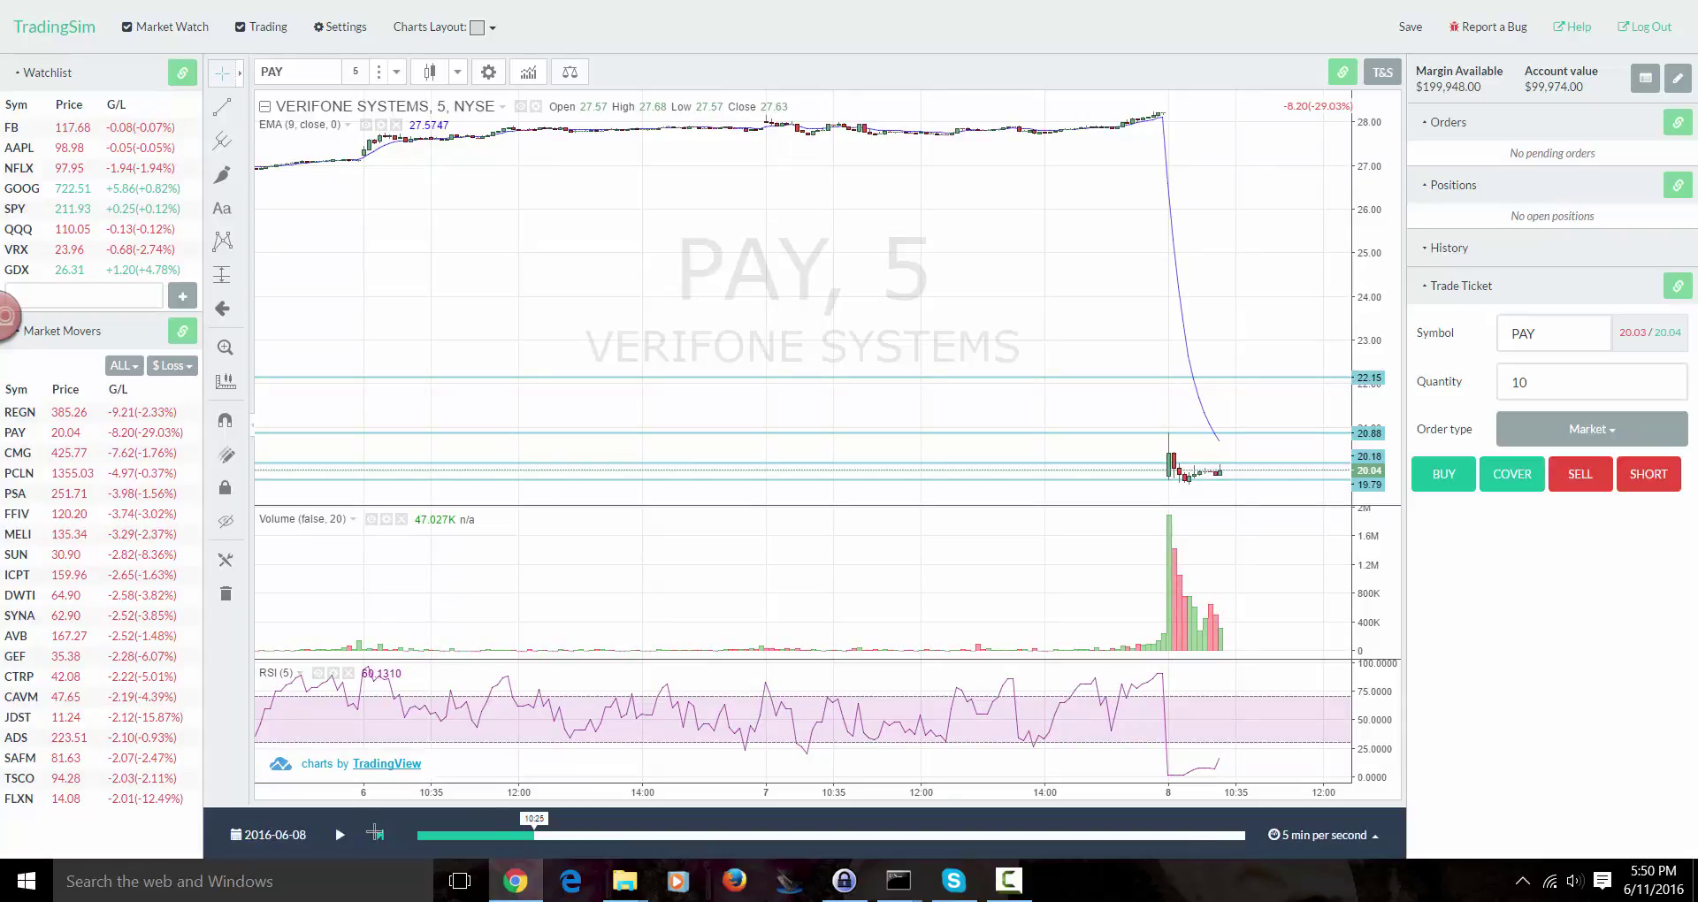
click(376, 833)
click(376, 832)
click(376, 833)
click(376, 832)
click(376, 832)
click(376, 832)
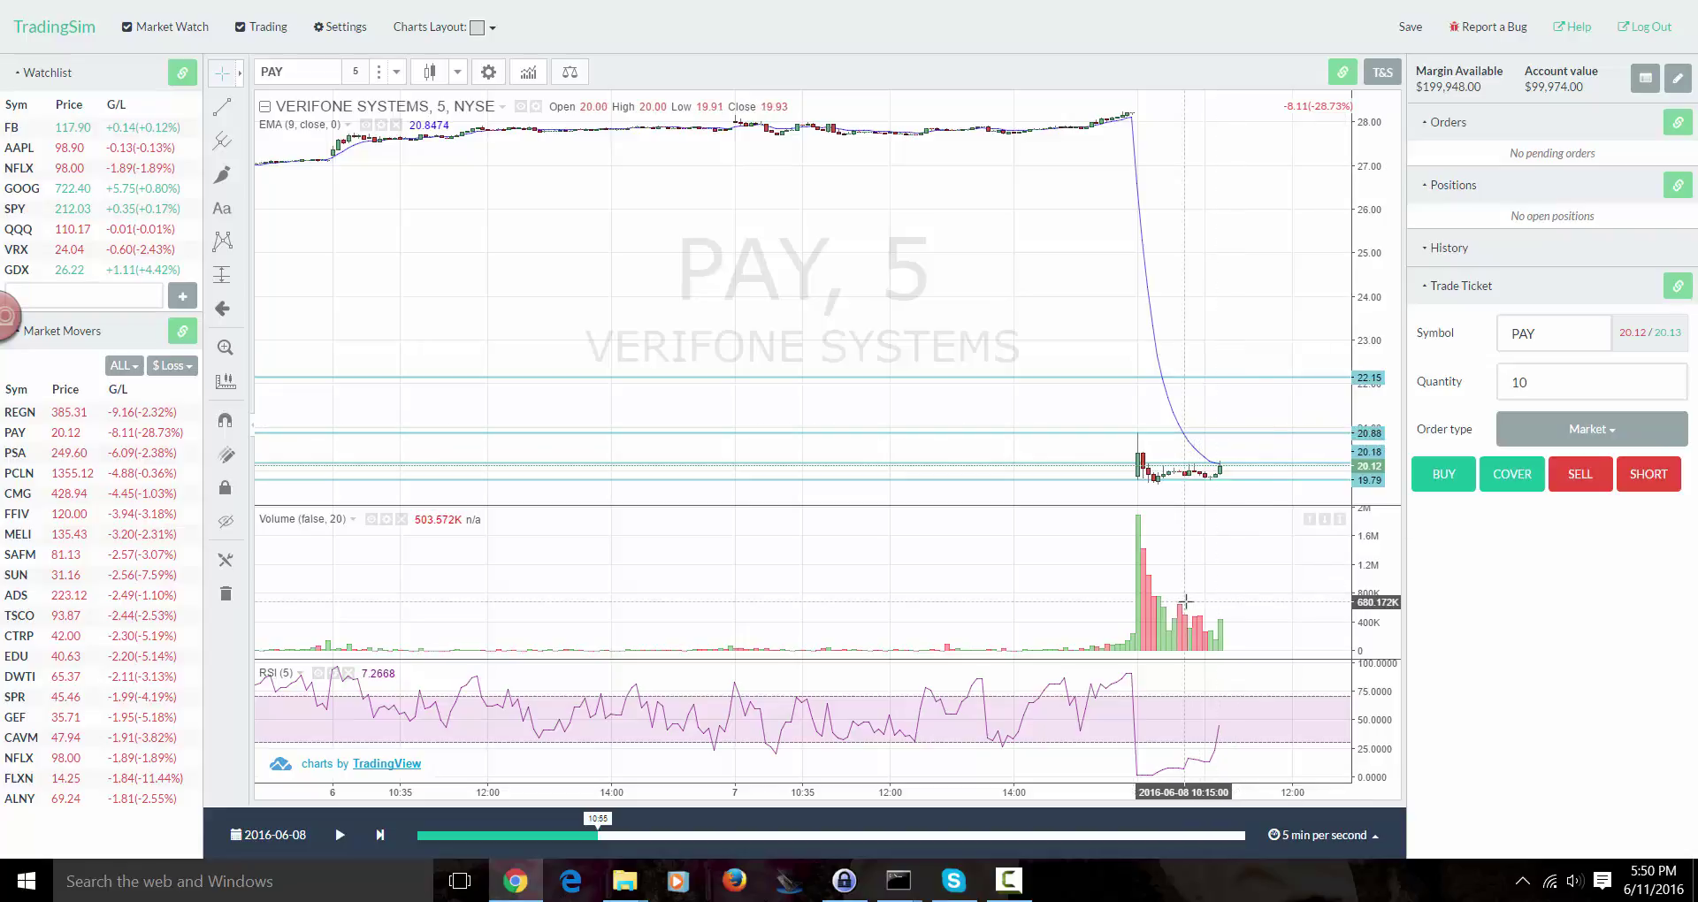
click(375, 835)
click(375, 835)
click(375, 835)
click(376, 835)
click(375, 835)
click(375, 835)
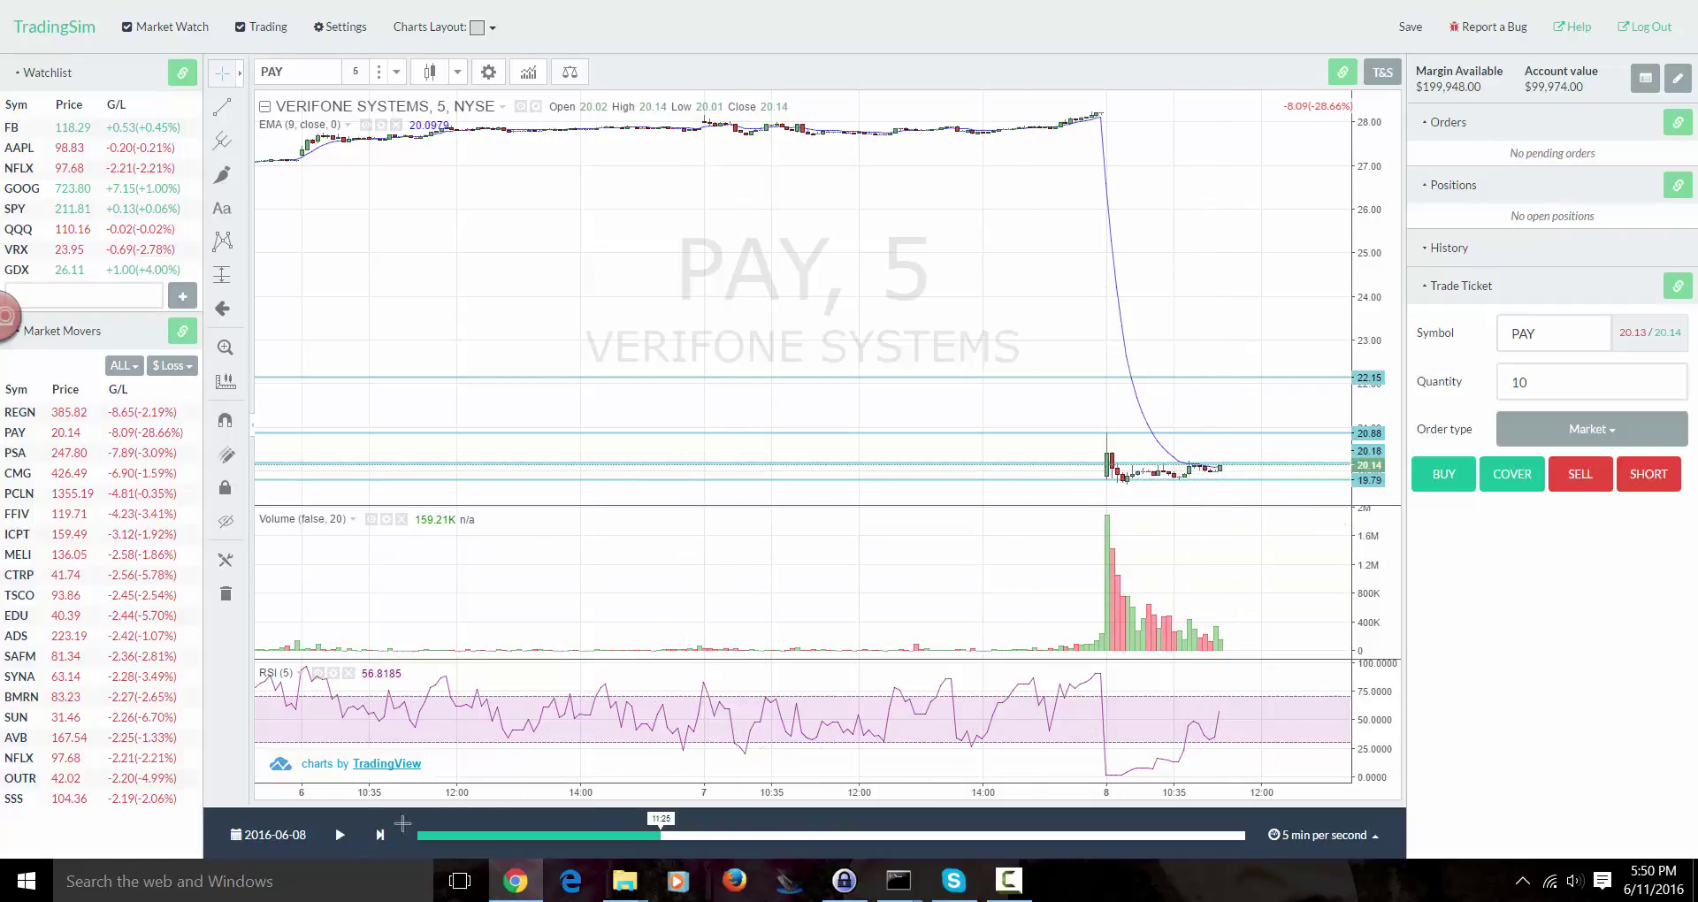
click(376, 839)
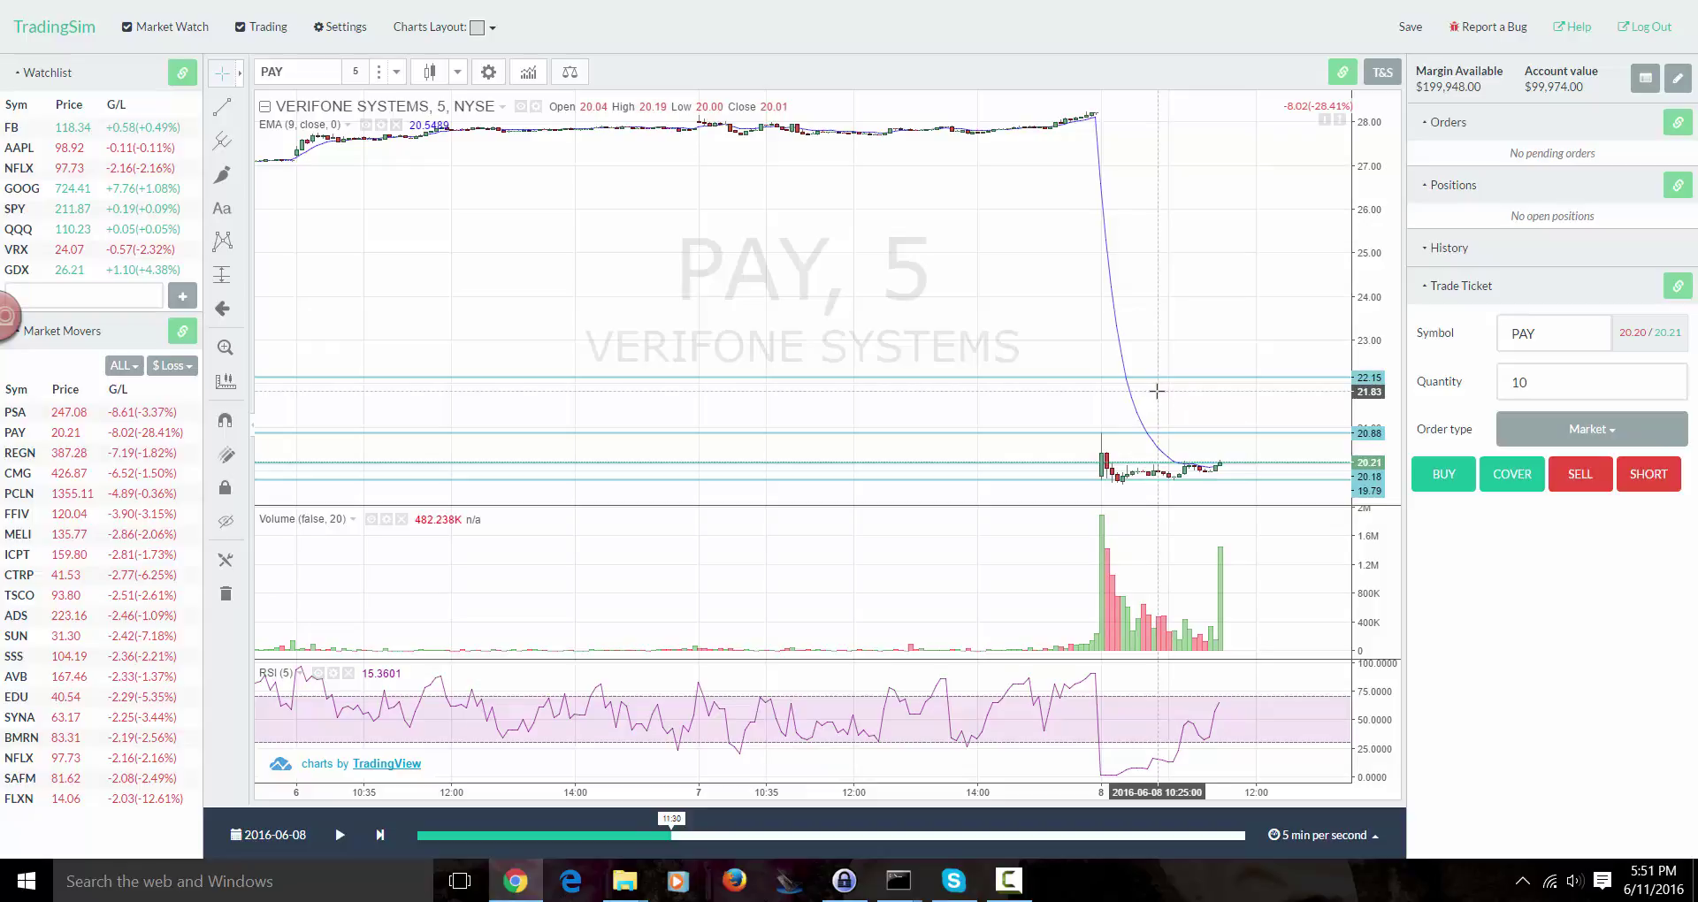
- Buy 1000 PAY shares at market near 20.21, then advance the replay three bars
click(1550, 391)
text(00)
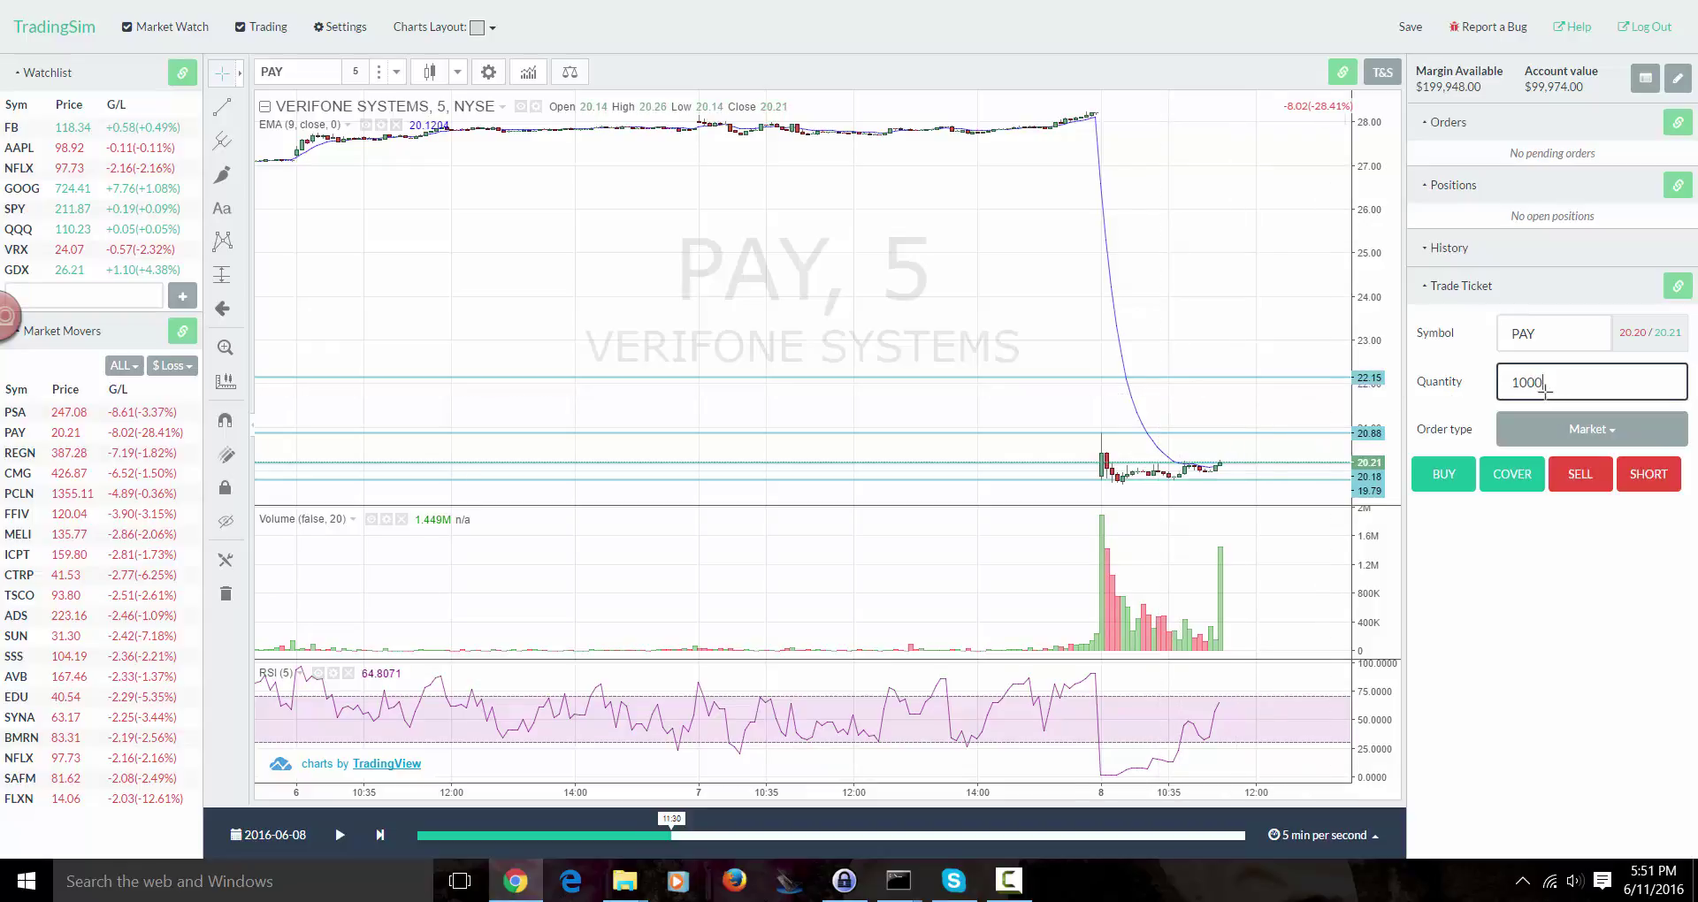
click(1415, 466)
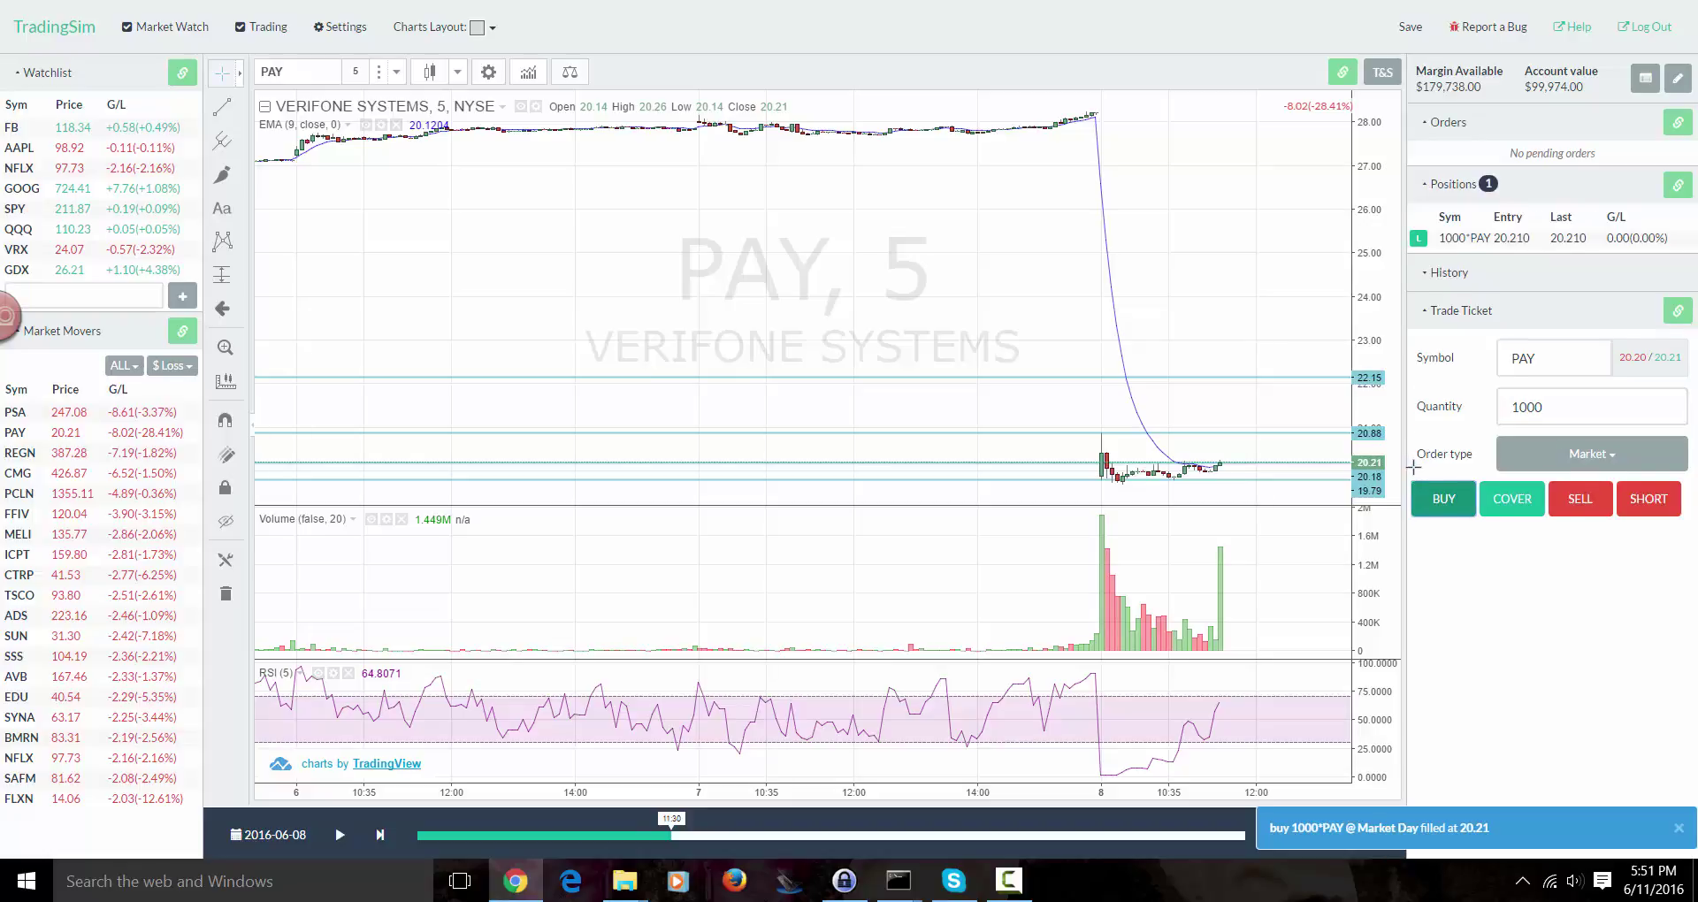
click(1679, 826)
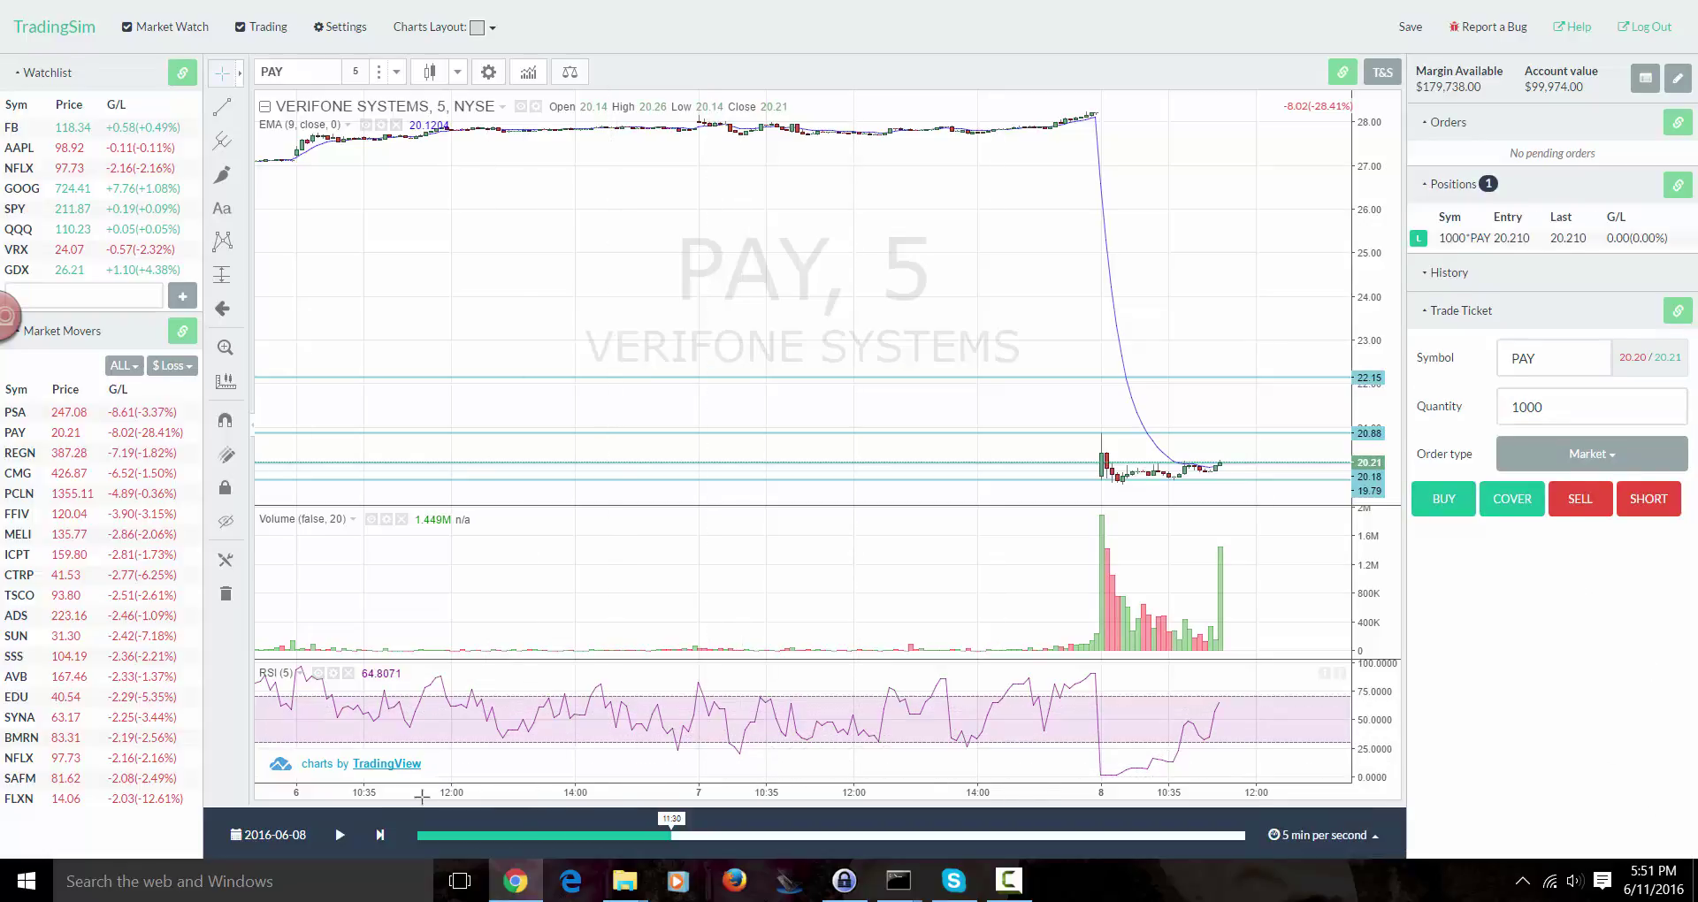
click(379, 832)
click(379, 831)
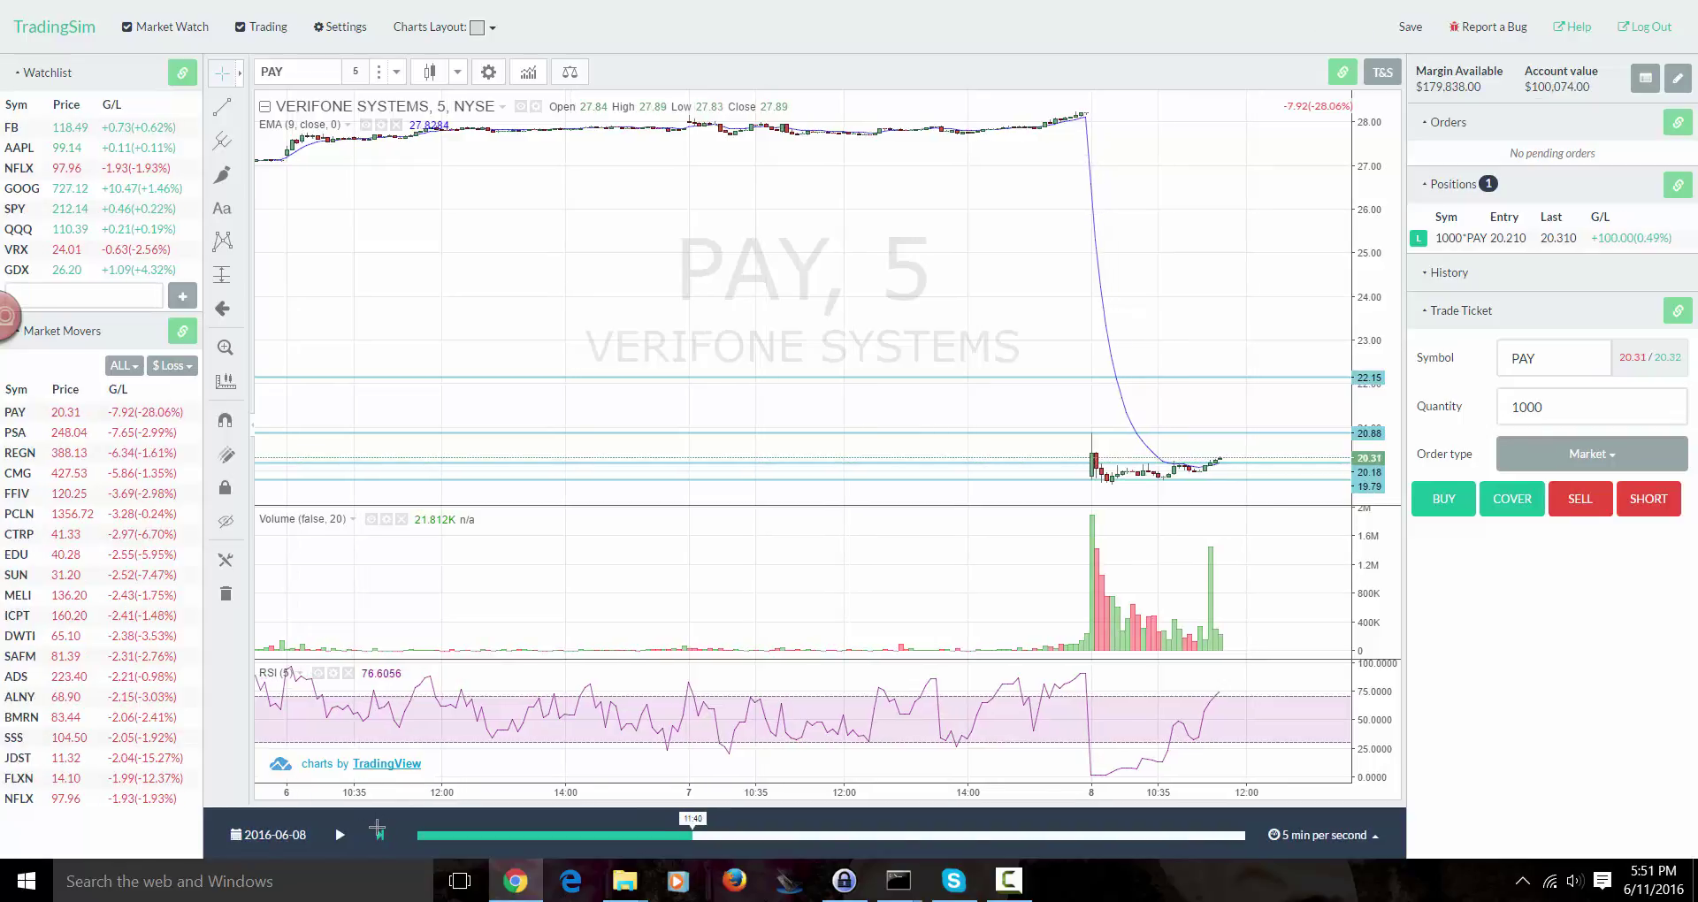
click(378, 831)
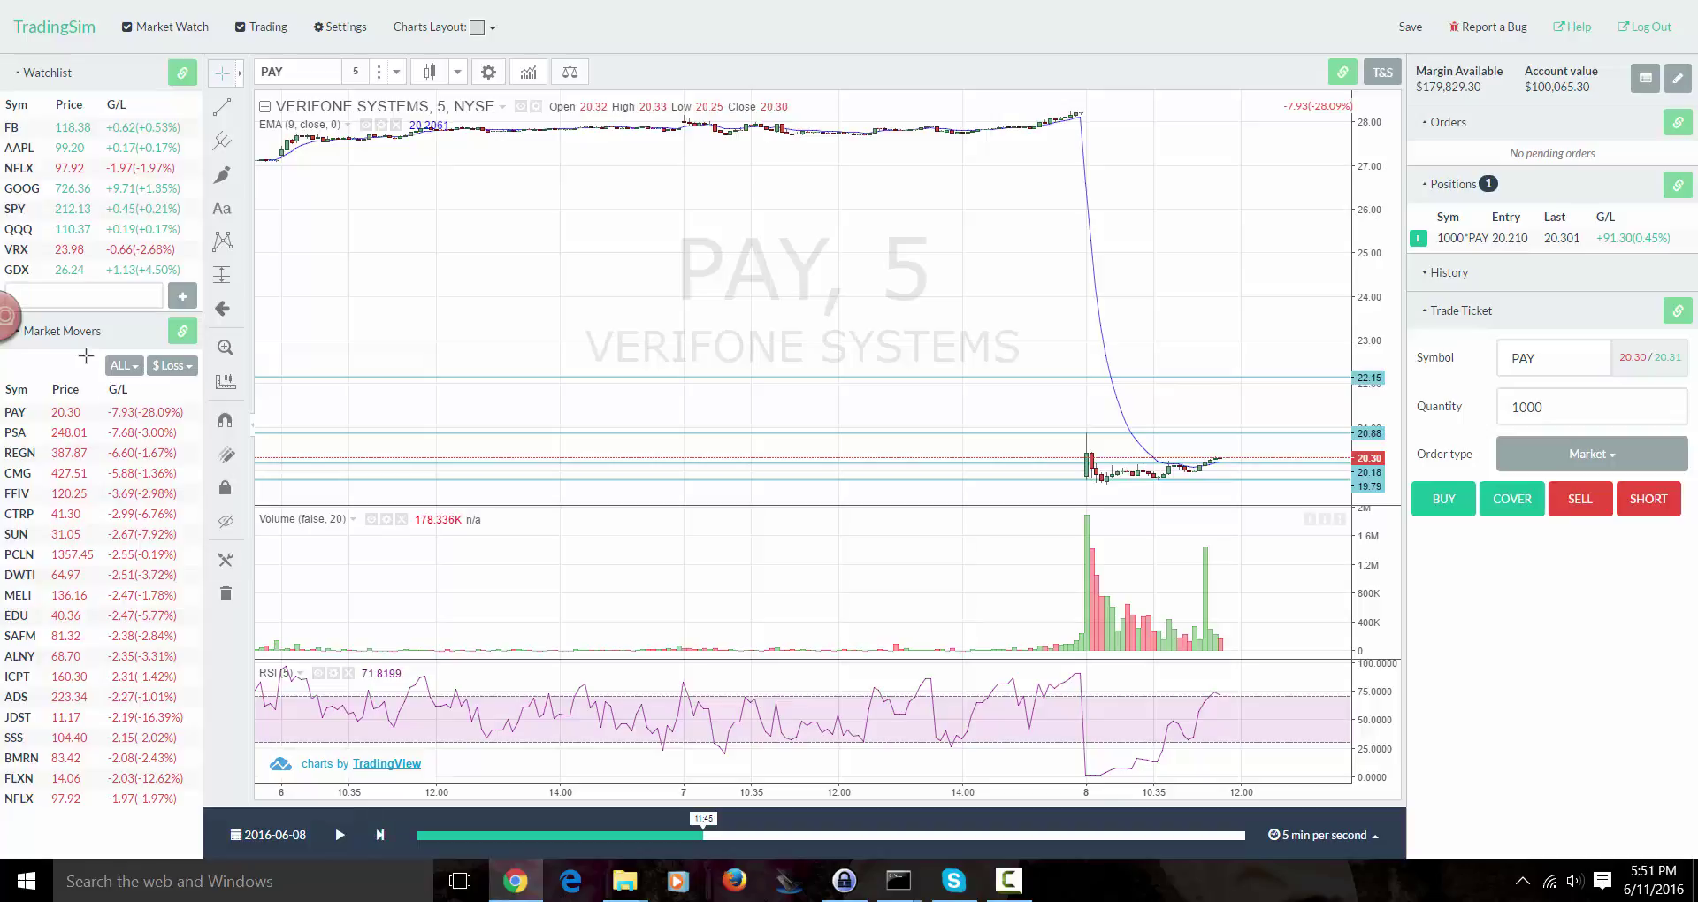
- Change the chart interval from daily to 5-minute bars and step forward one bar
click(398, 70)
click(409, 303)
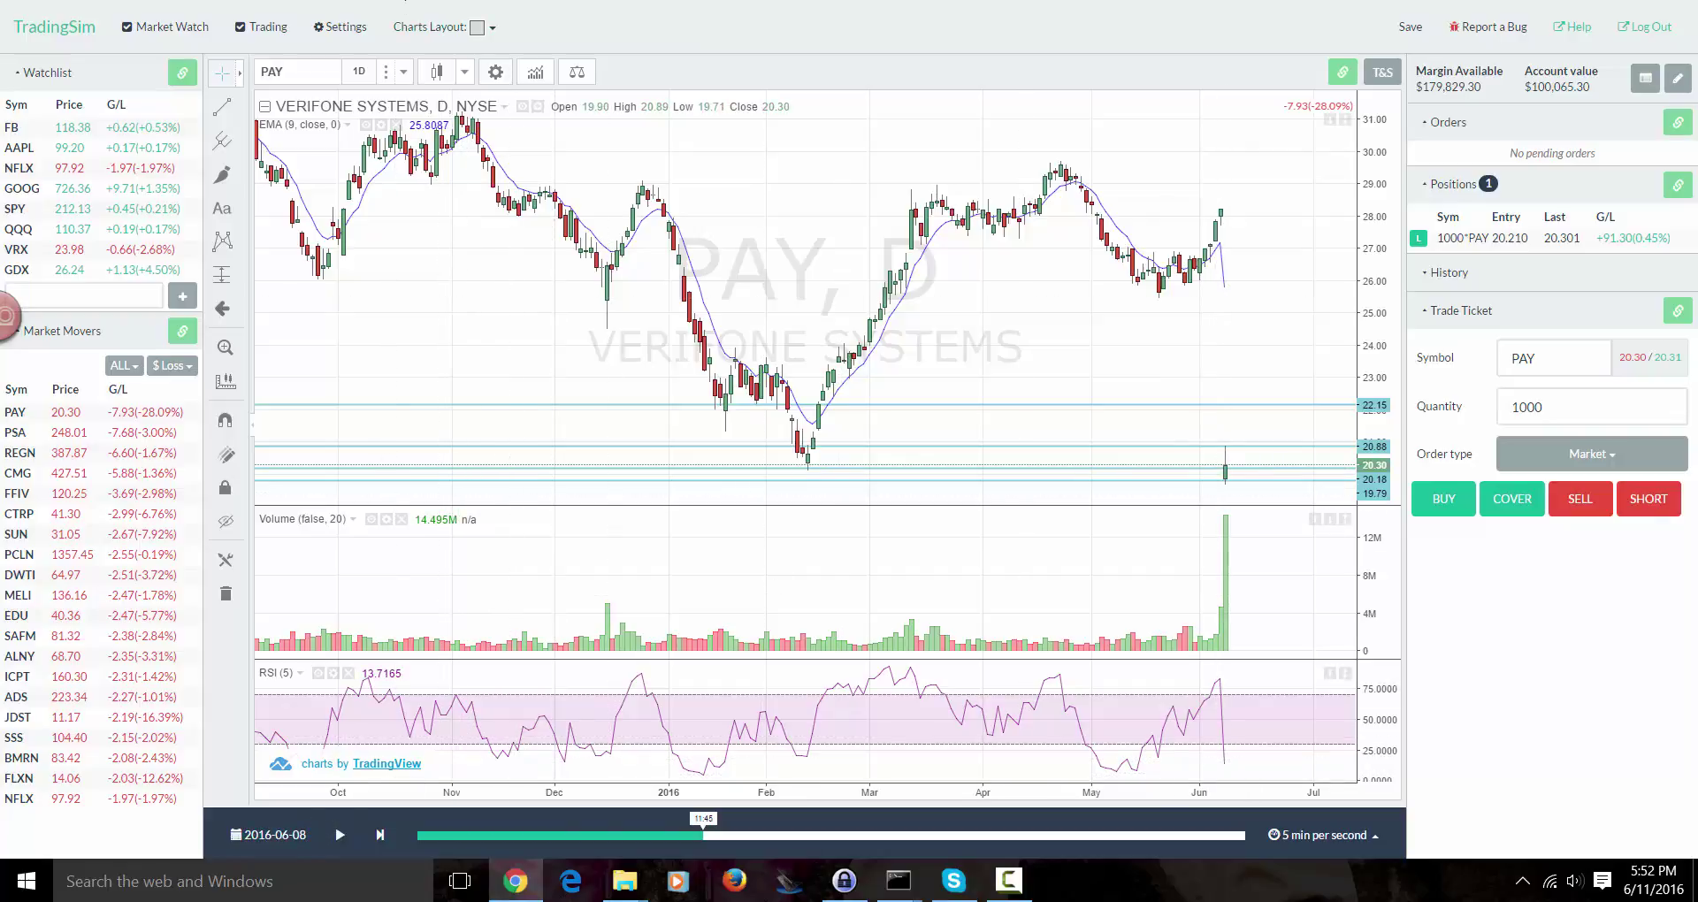
key(5)
key(Return)
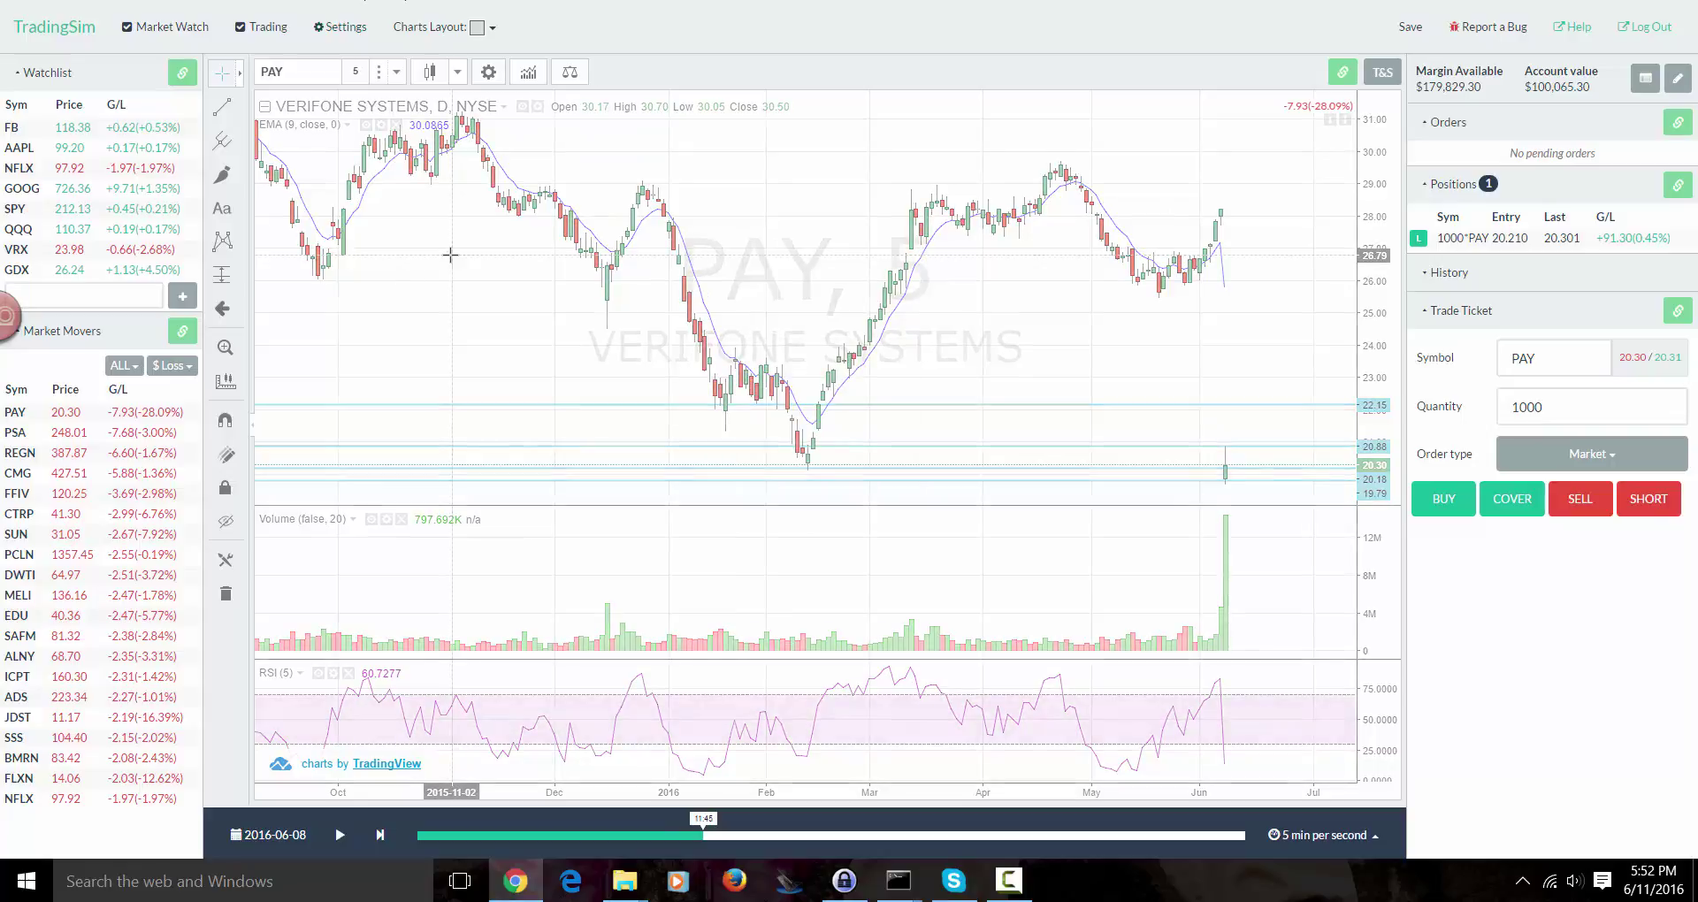
click(380, 833)
- Step the 5-minute replay forward to 13:40, with PAY at 21.92 and the long up +1710.00
click(380, 833)
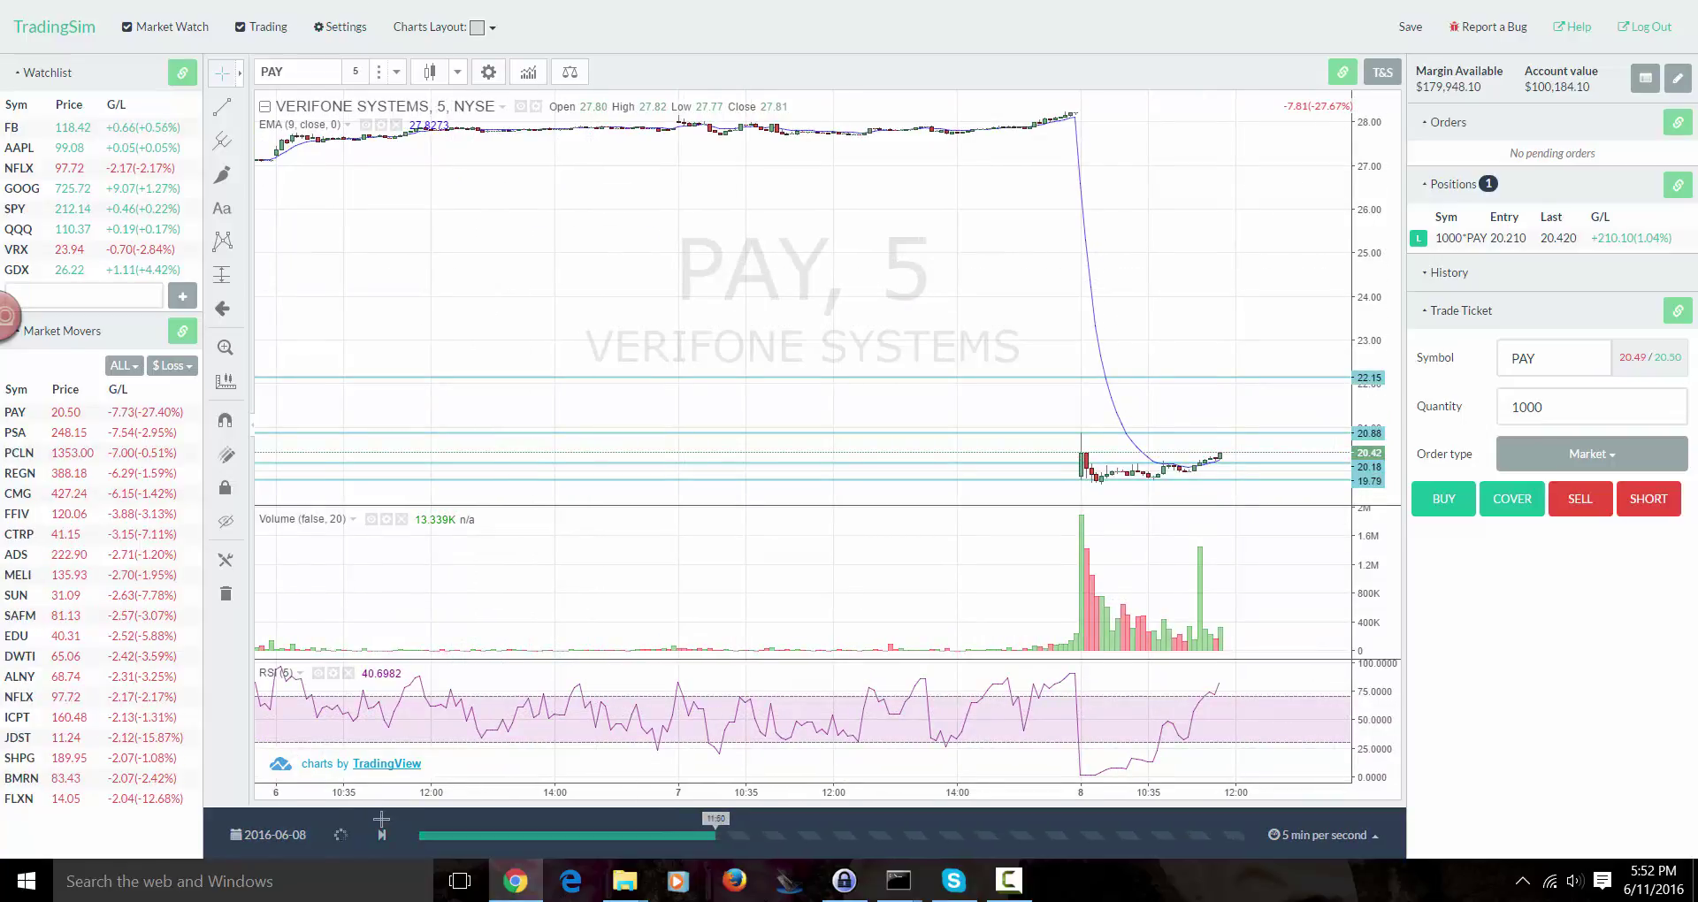
click(380, 834)
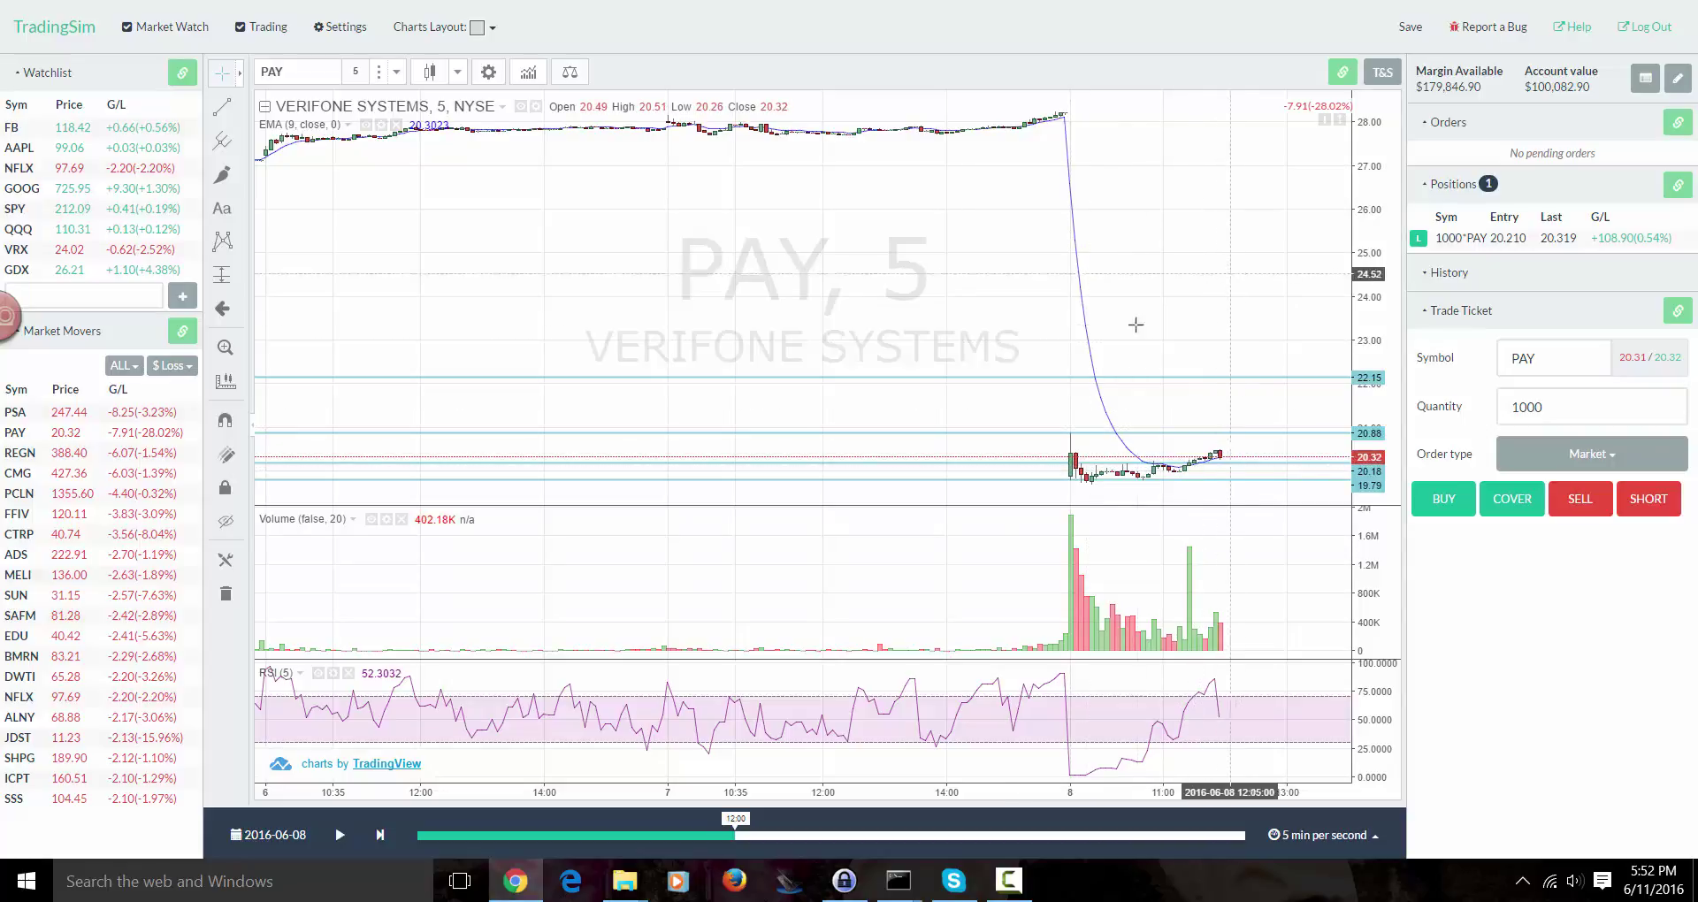
click(380, 830)
click(380, 830)
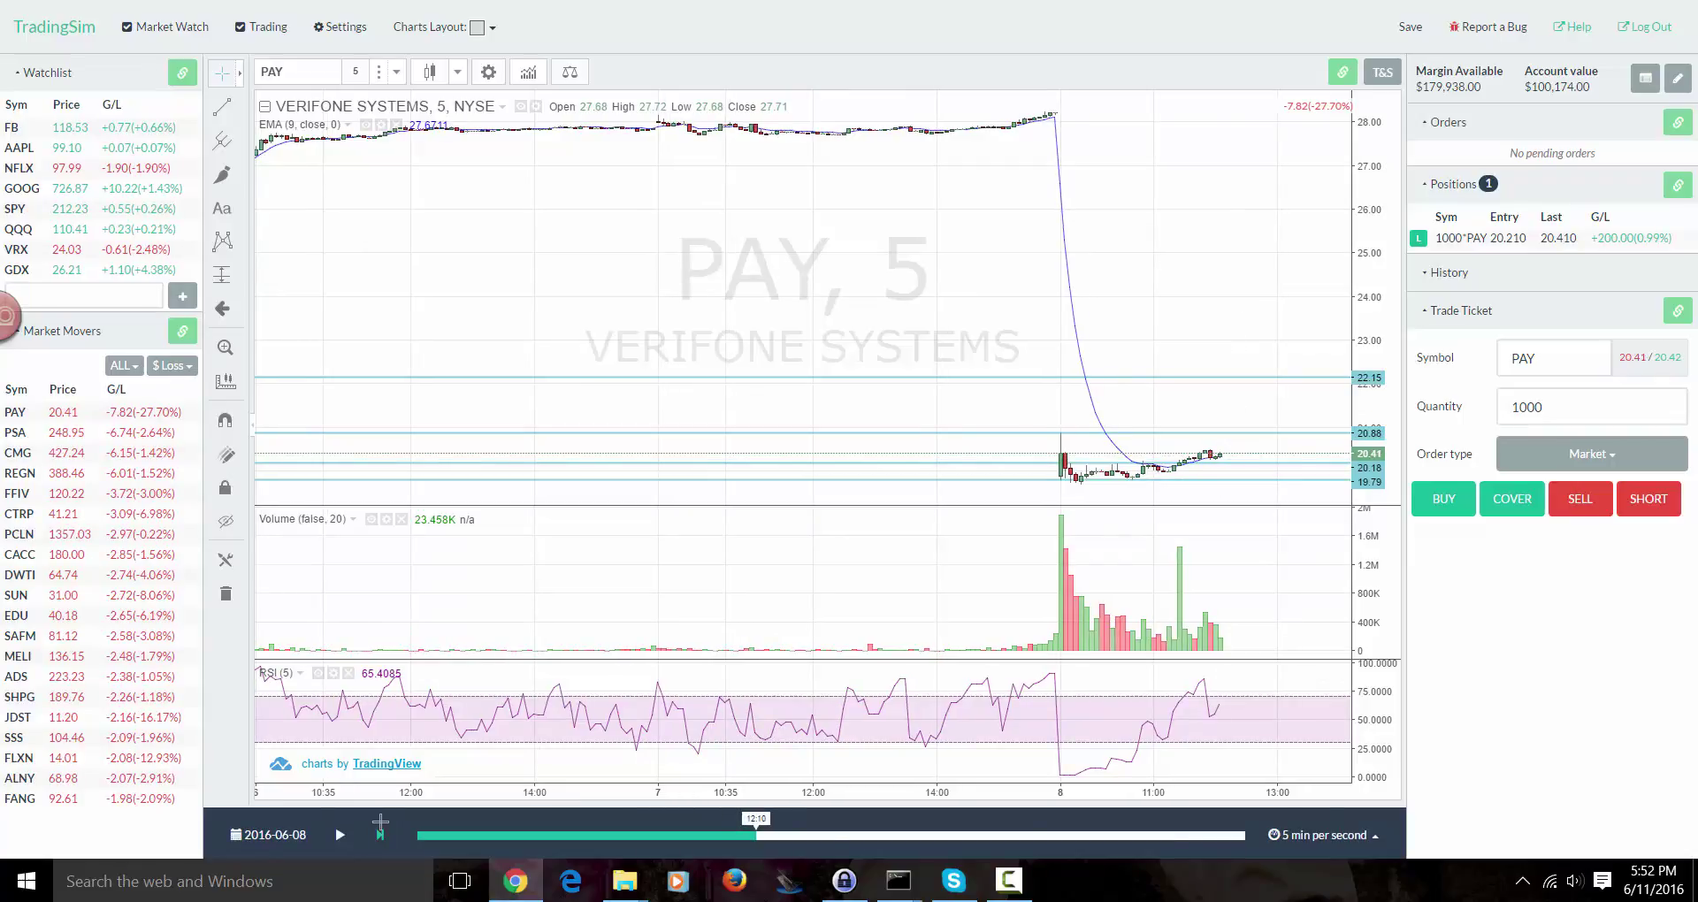
click(380, 830)
click(380, 830)
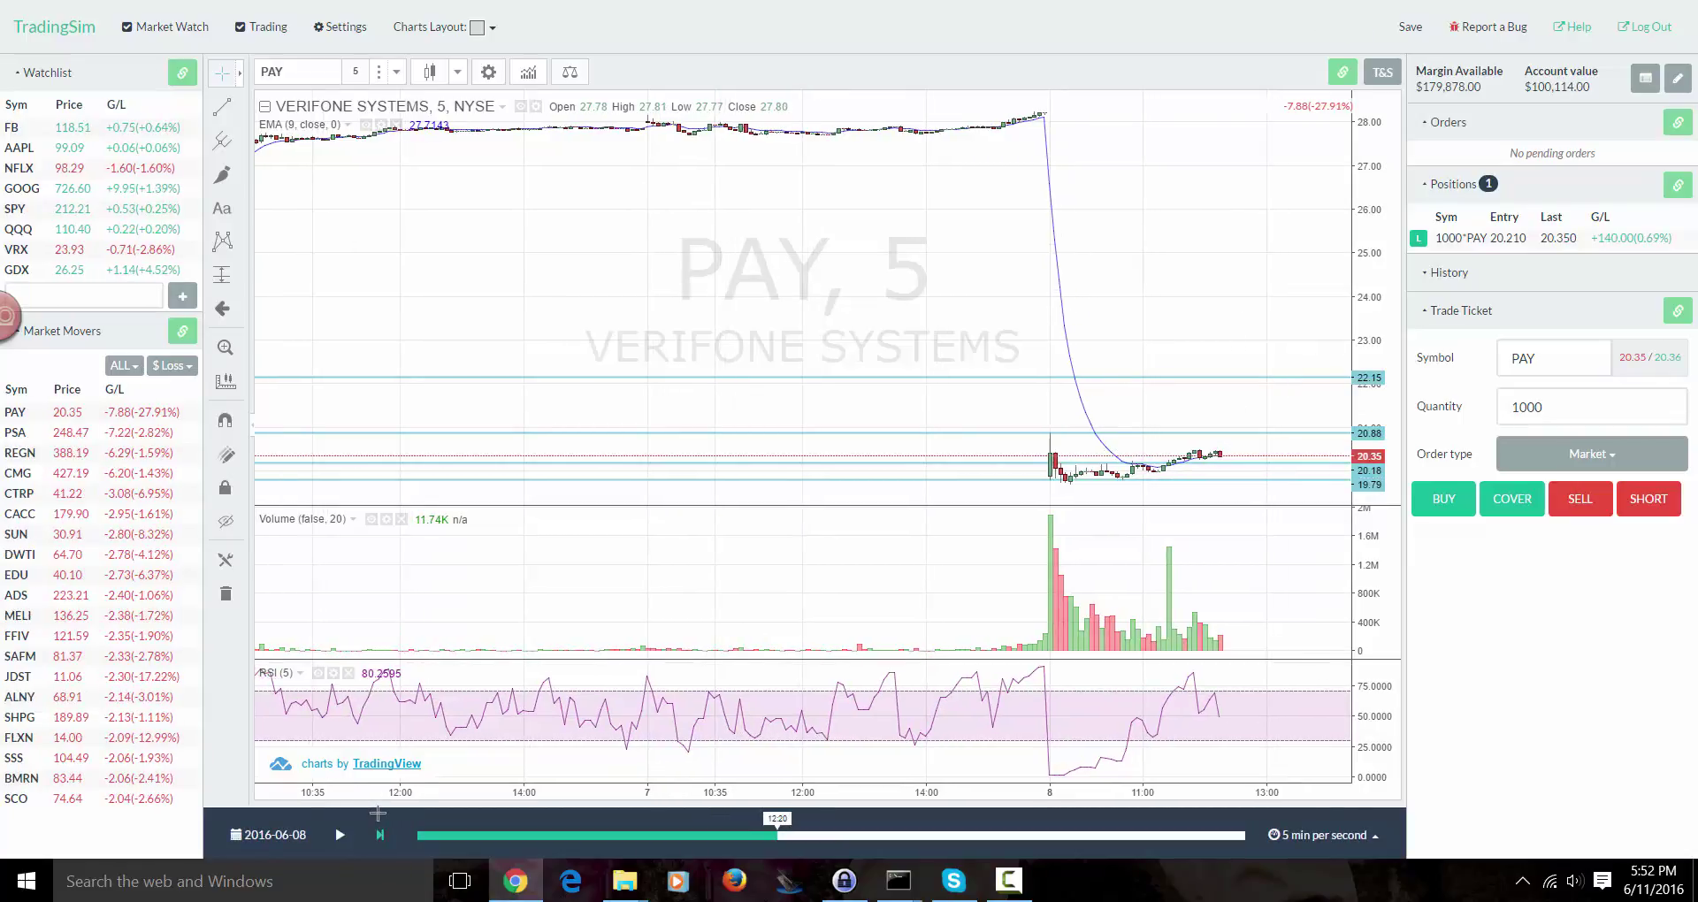
click(381, 830)
click(380, 829)
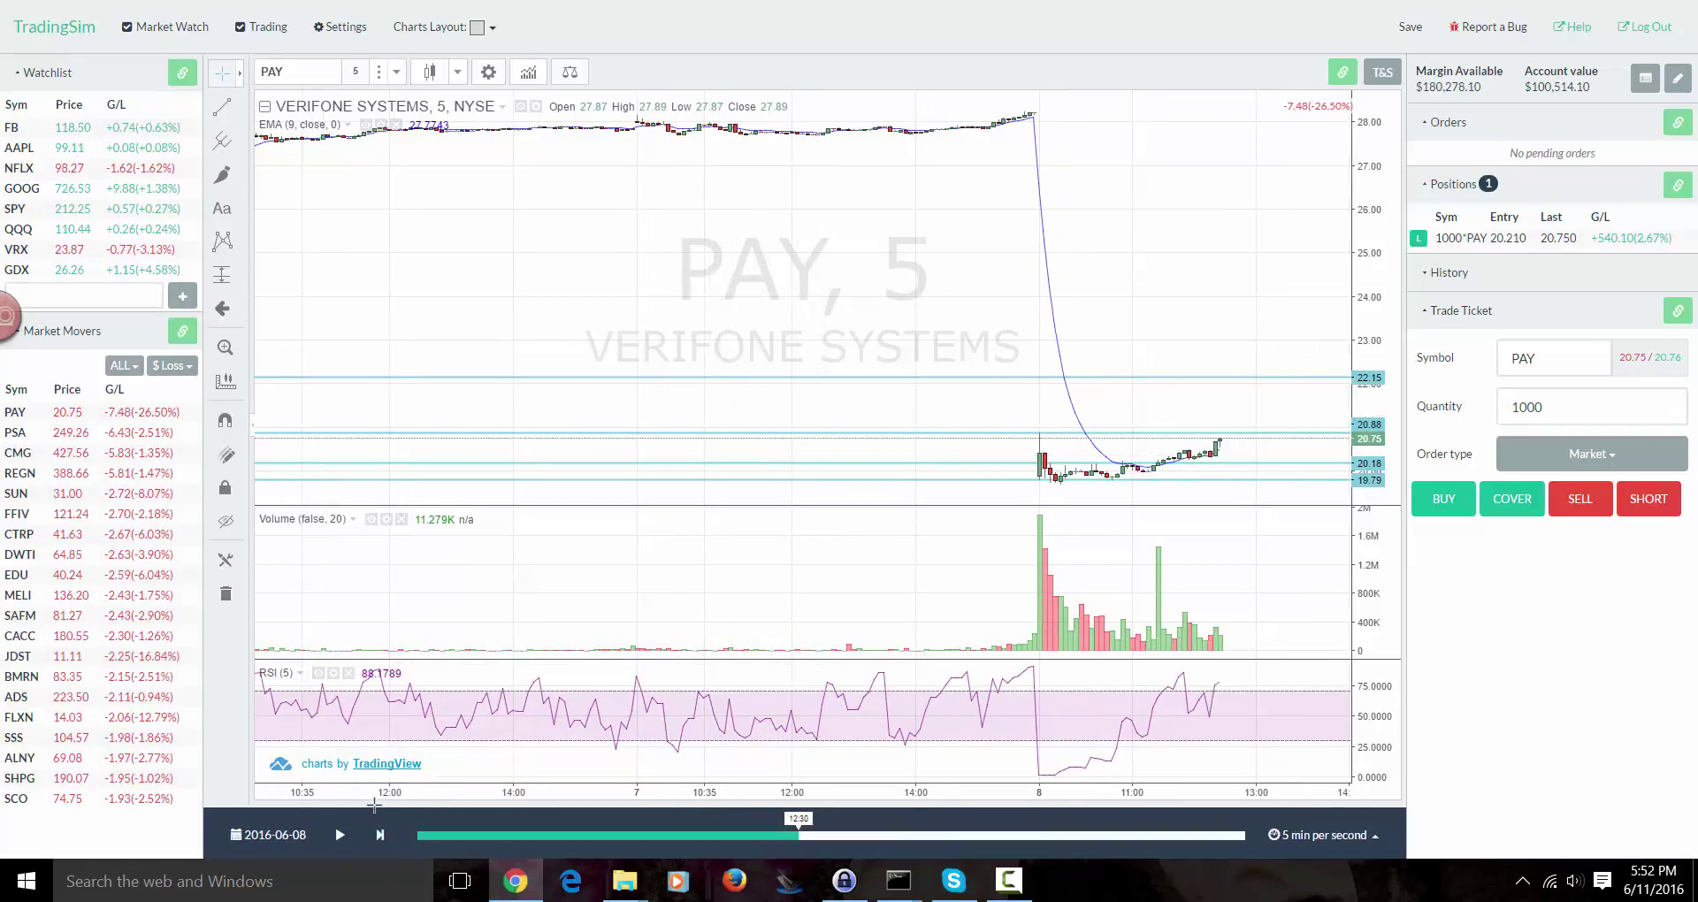
click(374, 818)
click(373, 821)
click(371, 823)
click(367, 819)
click(363, 816)
click(361, 816)
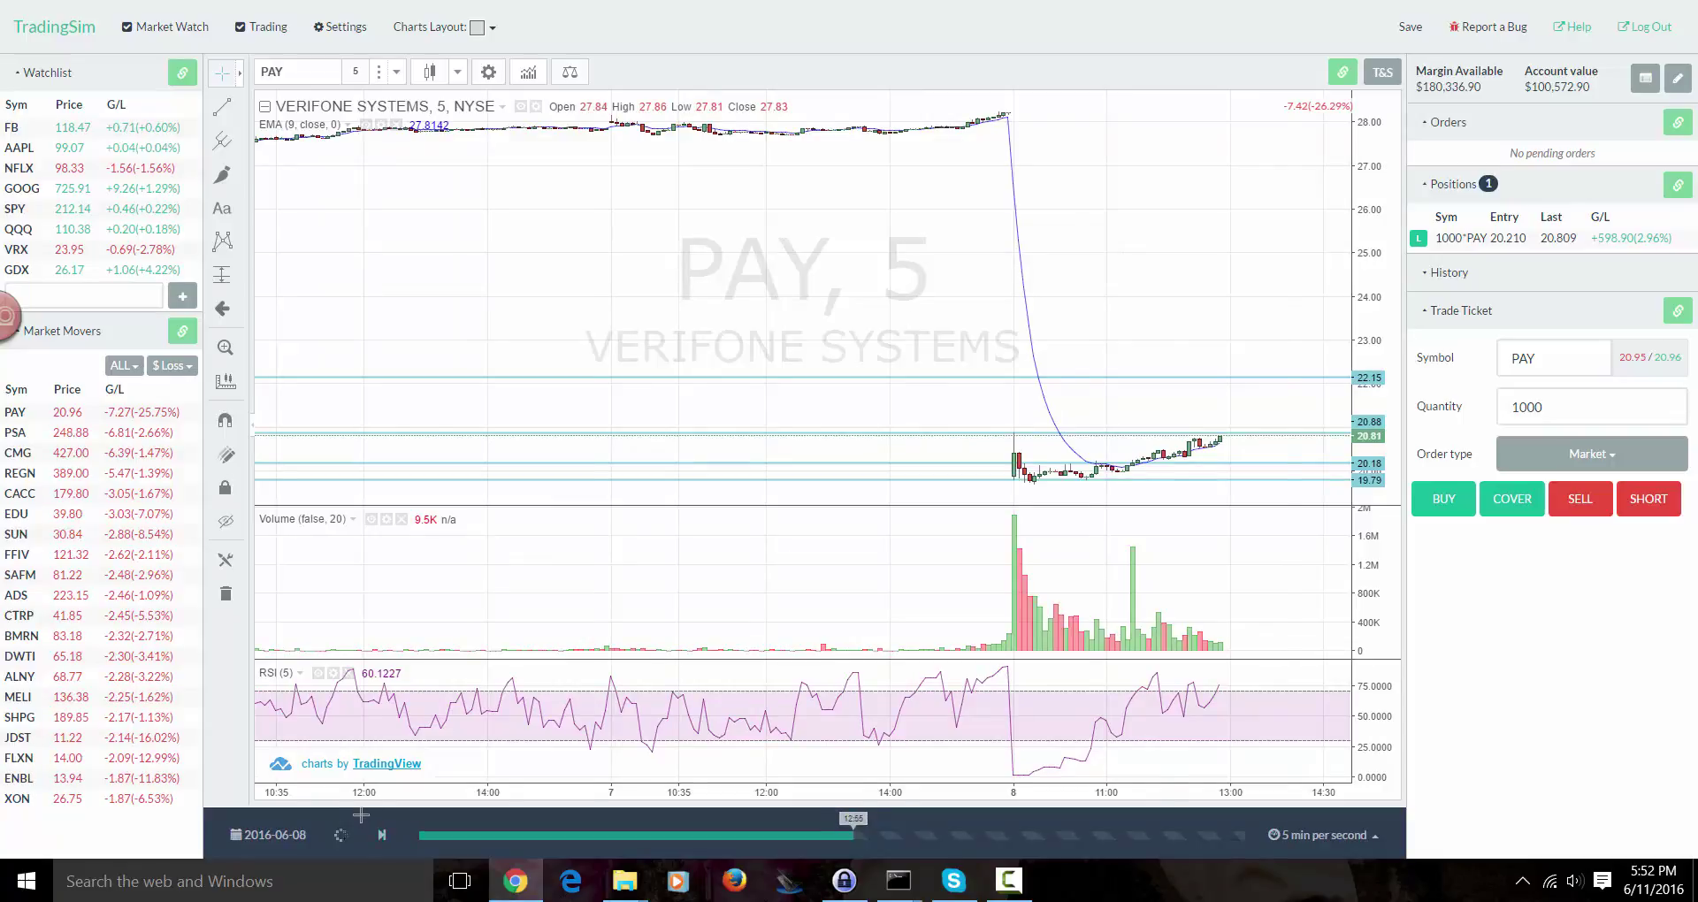
click(357, 813)
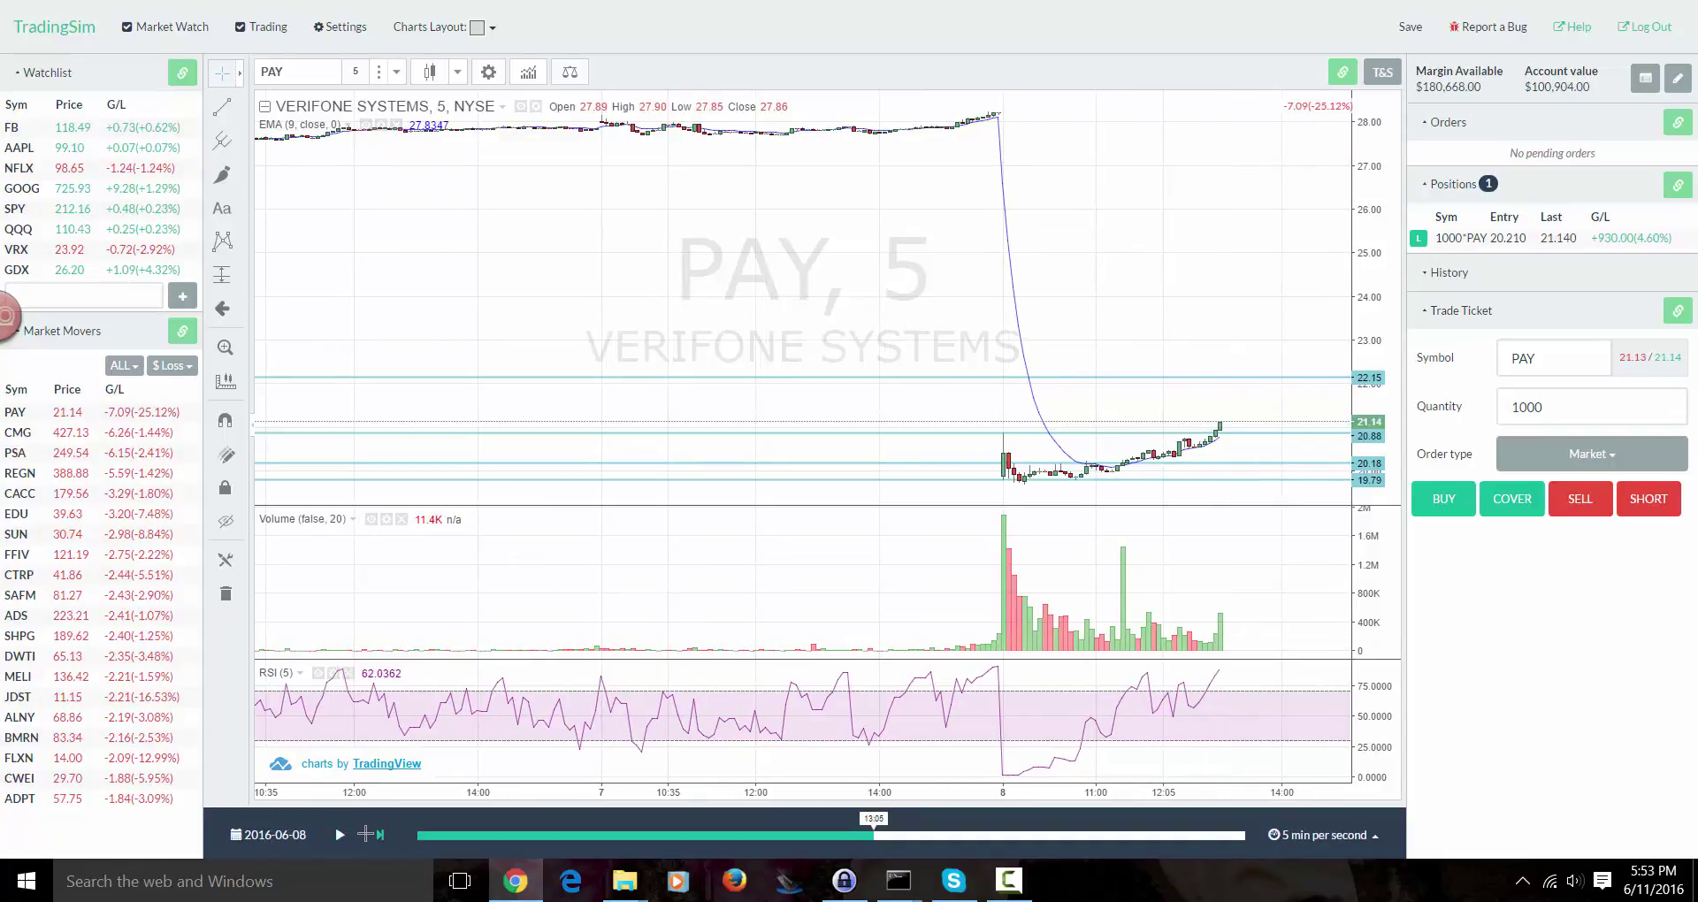
click(372, 835)
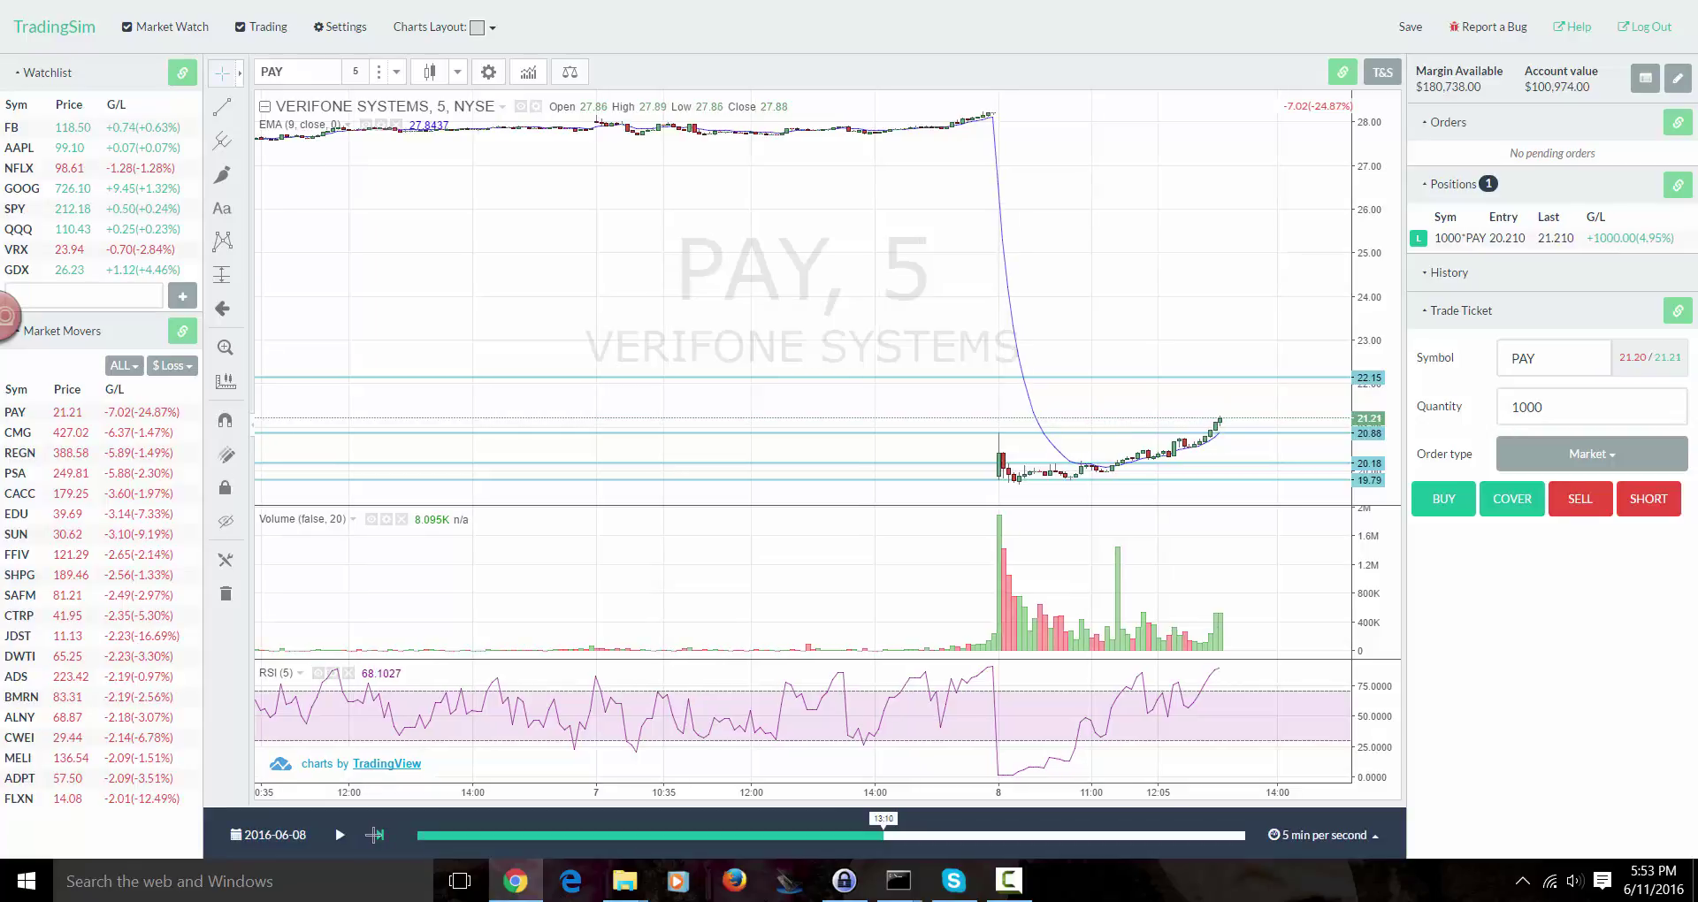
click(376, 835)
click(379, 836)
click(384, 836)
click(385, 835)
click(386, 835)
click(386, 836)
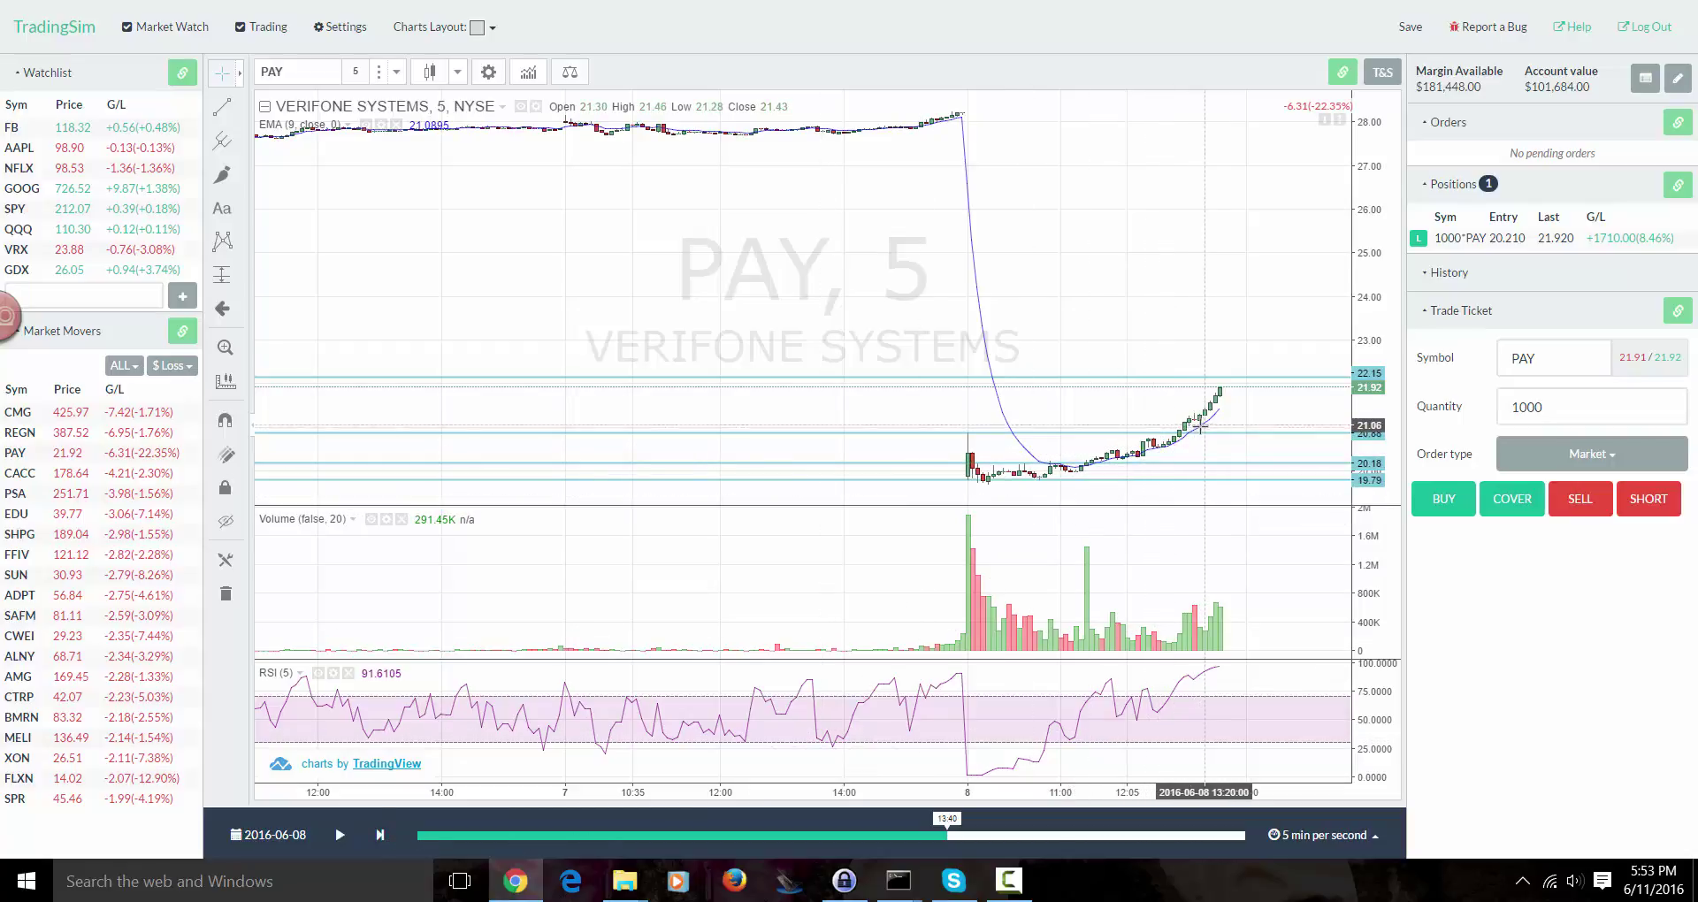
- Select the horizontal price lines near 20.9 and 20.2, then advance one bar
click(1218, 432)
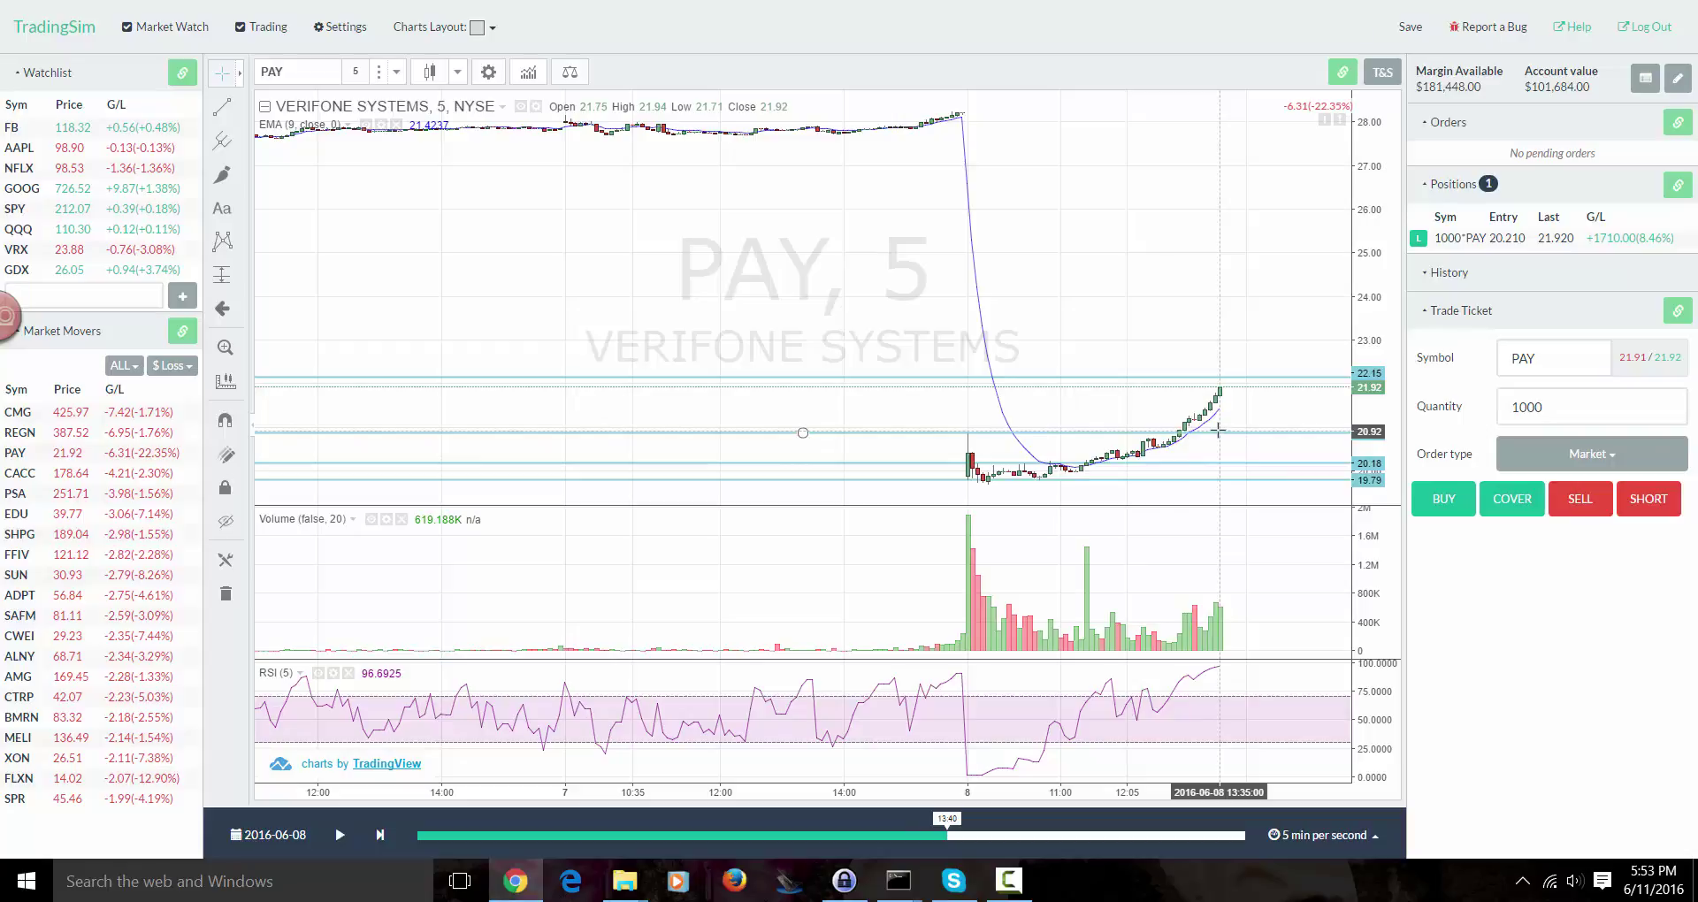
click(1071, 461)
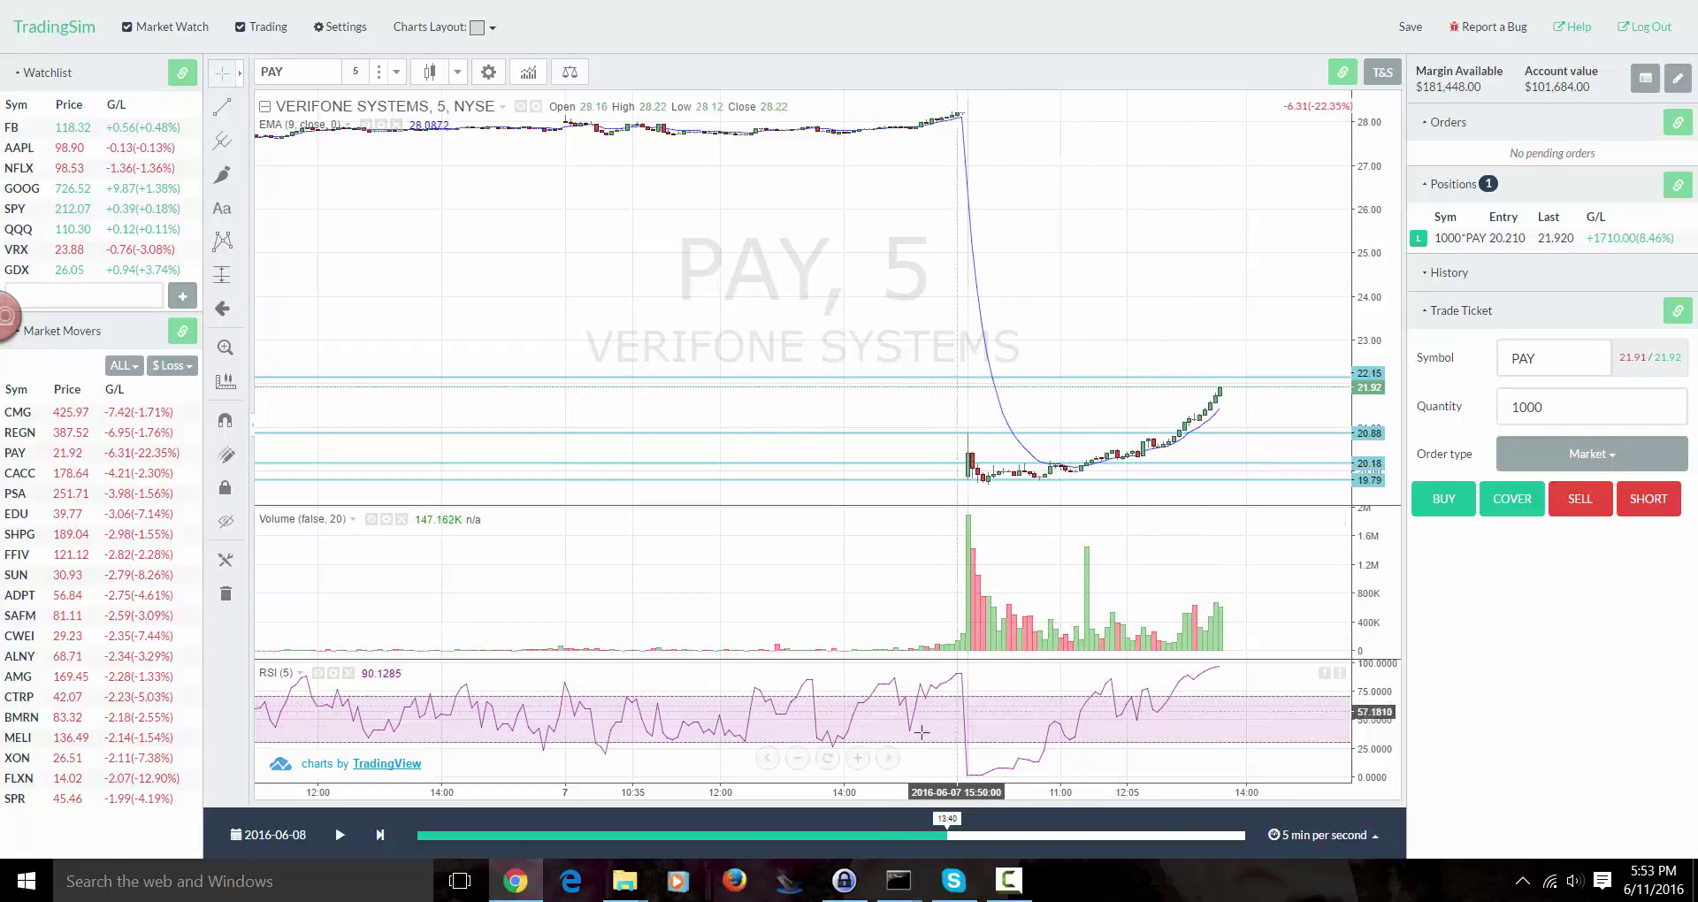
click(381, 834)
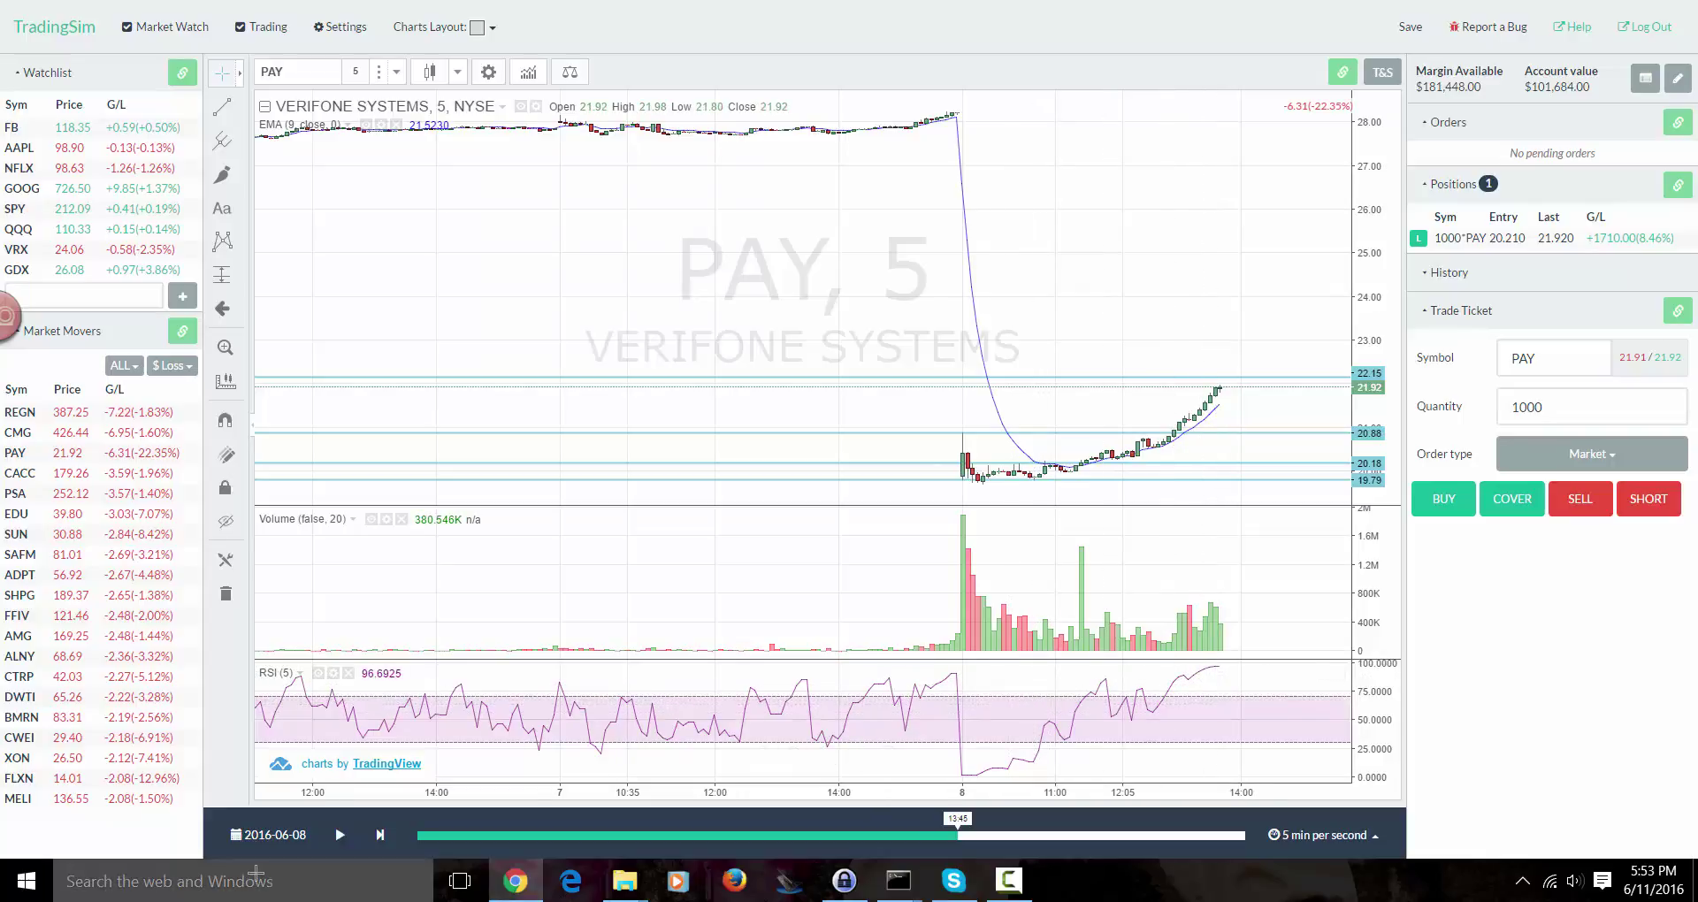
- Step the replay to 14:35 as PAY tops near 22.15 and slips to 21.72
click(376, 836)
click(378, 836)
click(378, 836)
click(378, 836)
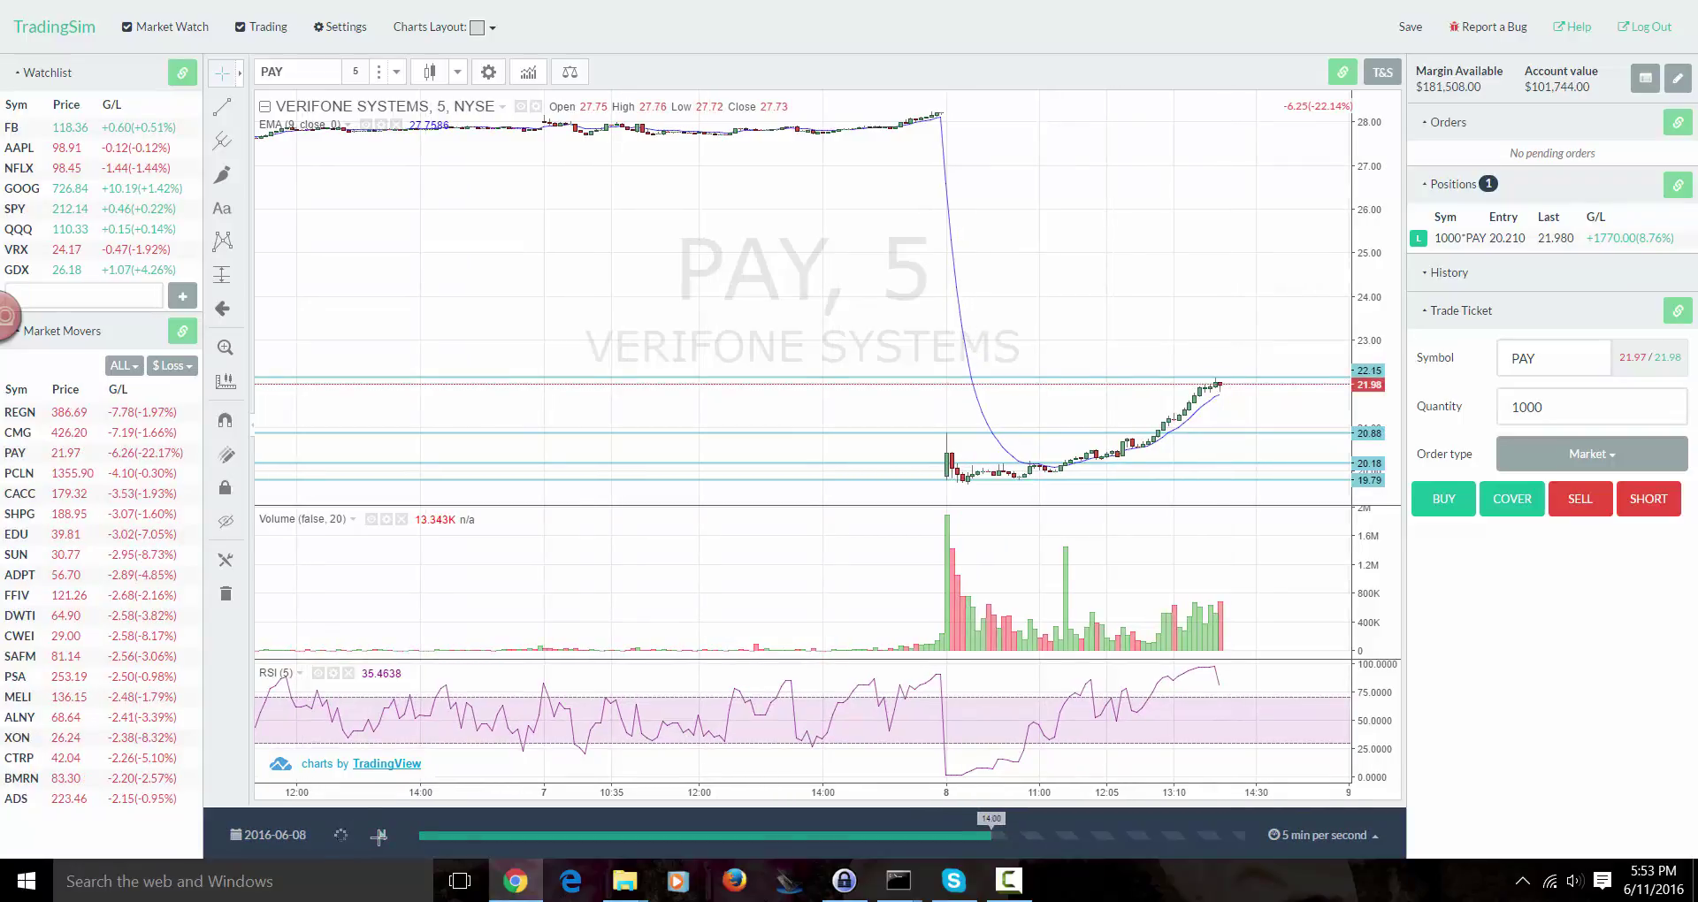
click(380, 836)
click(383, 836)
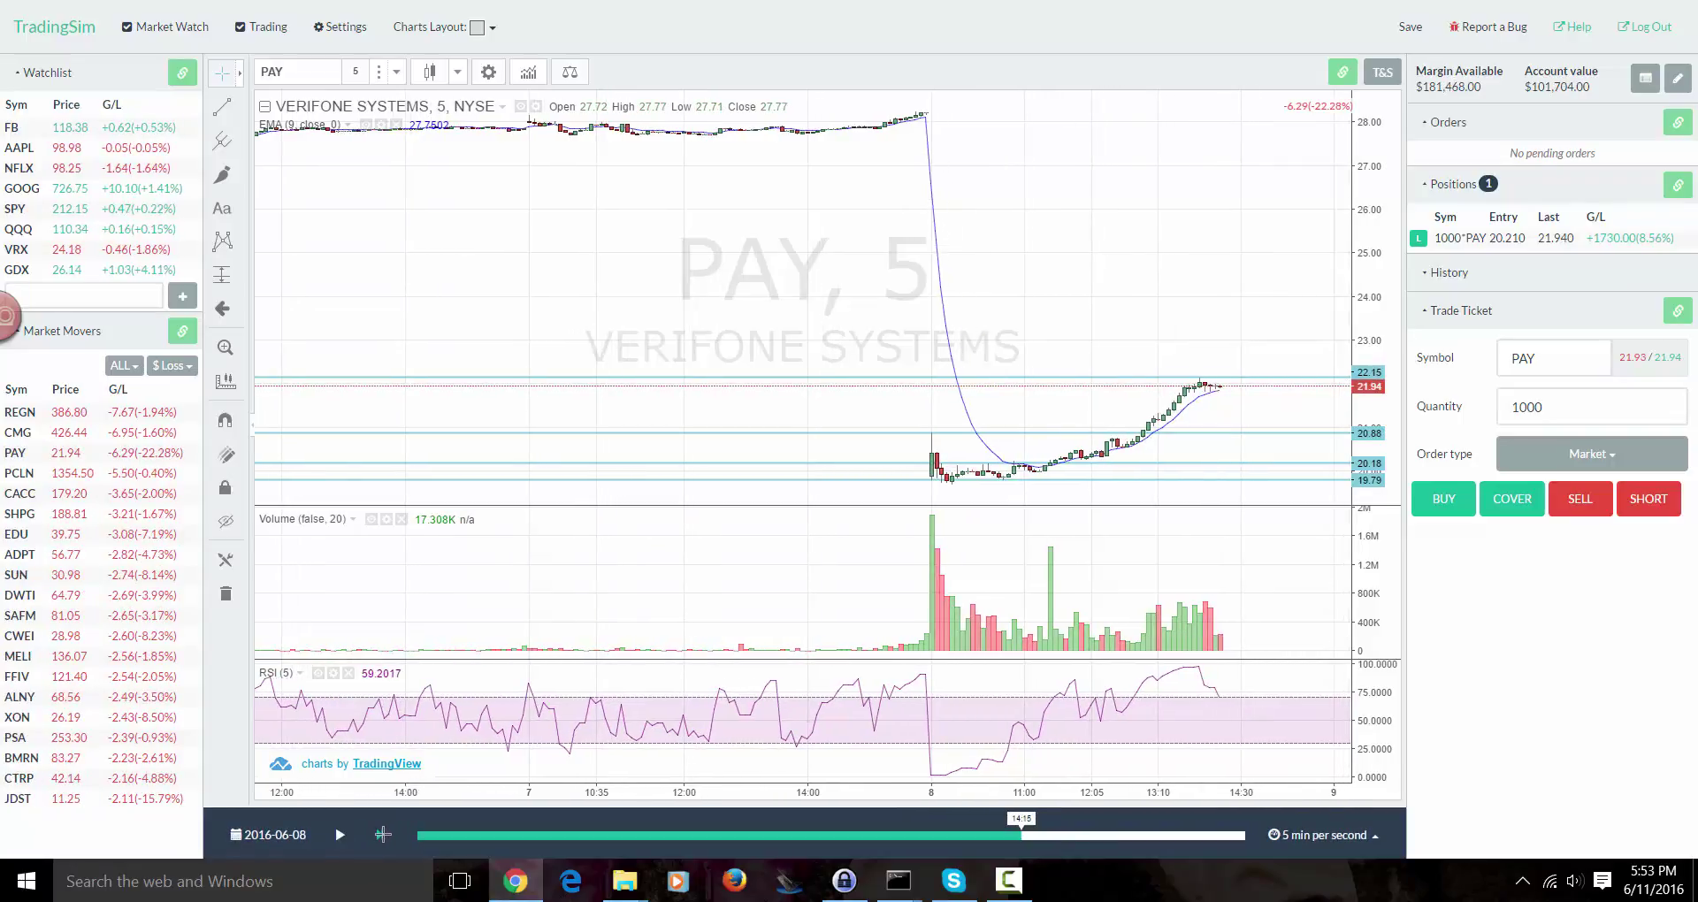
click(383, 835)
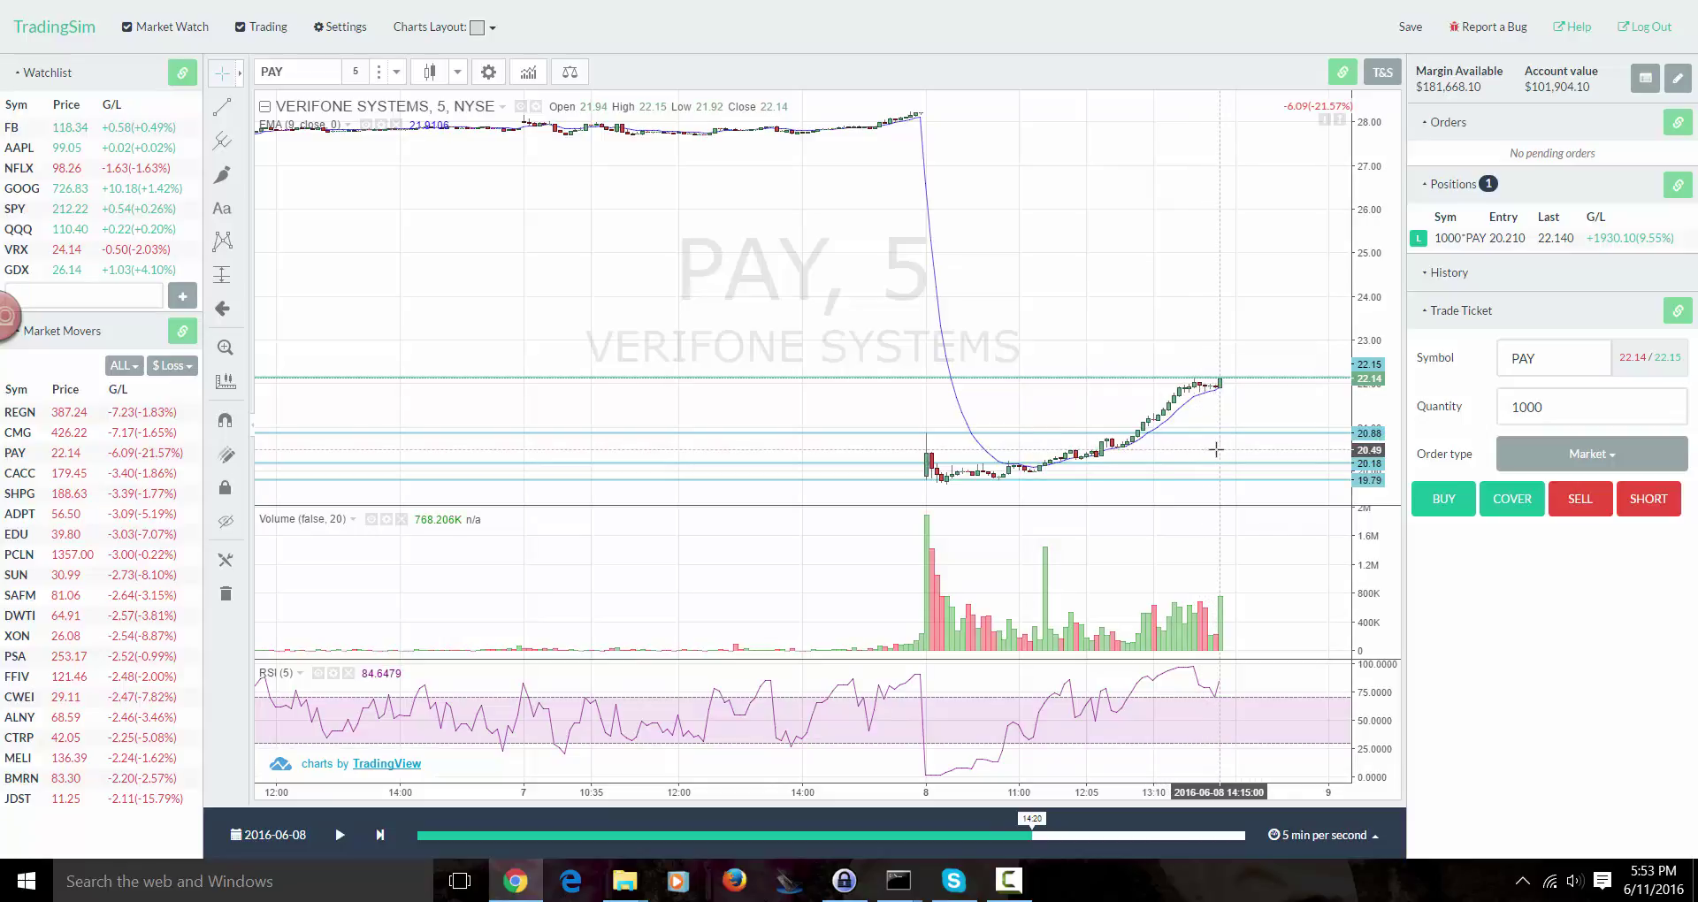
click(373, 836)
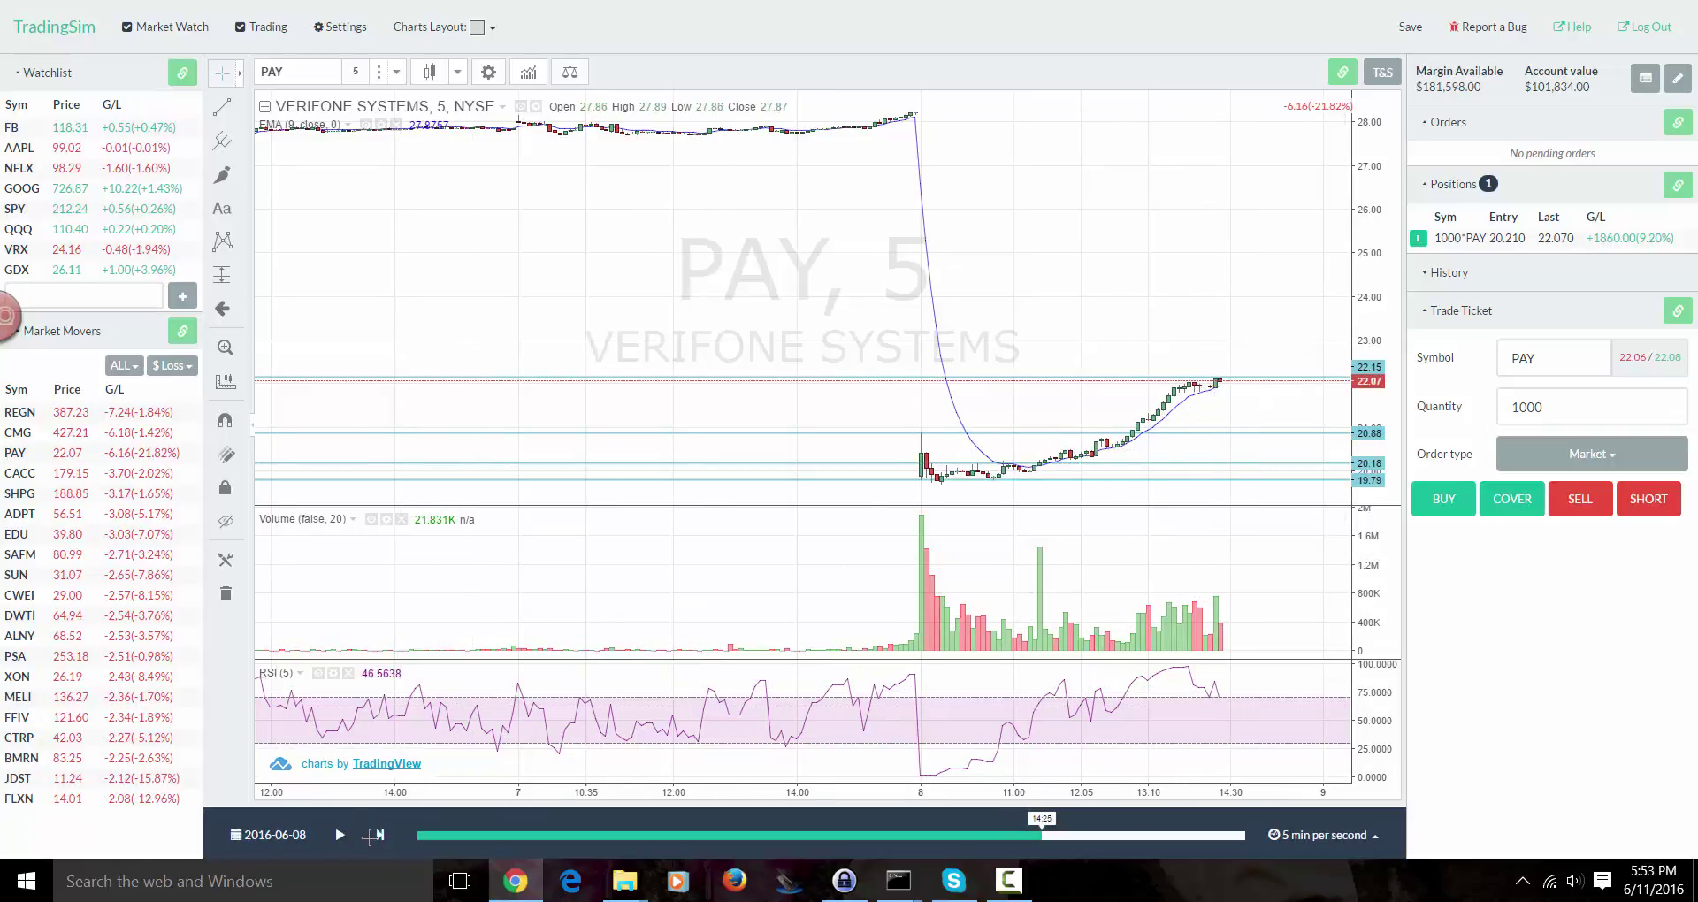
click(373, 836)
click(373, 836)
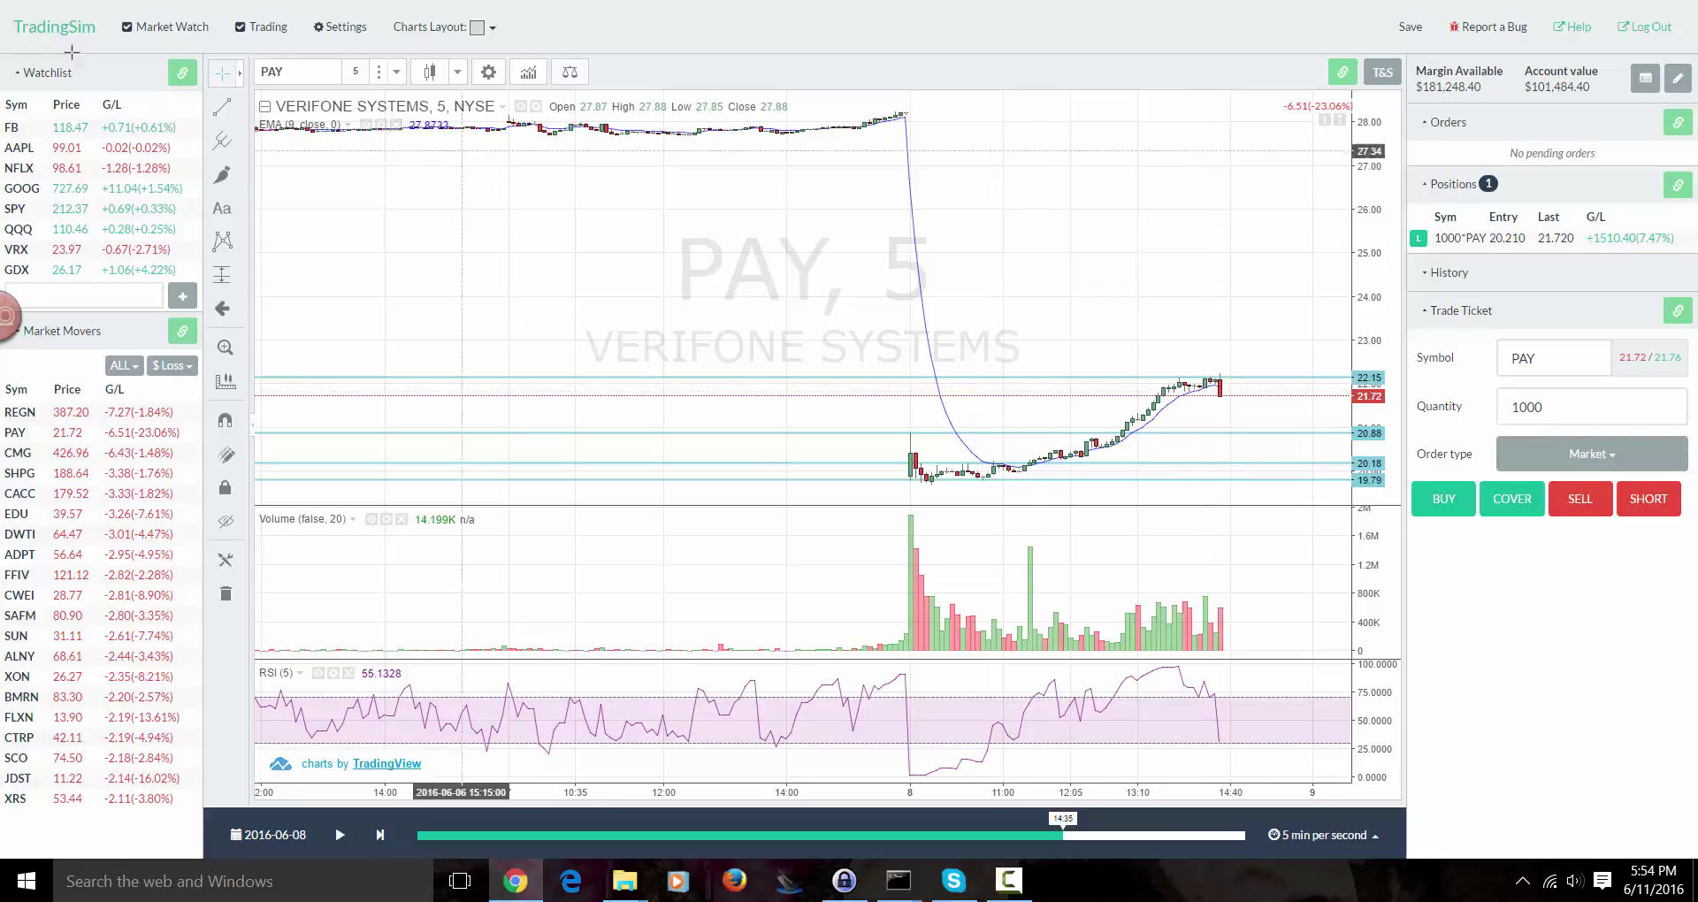
- Draw a horizontal line near 21.8 at the recent highs
click(238, 107)
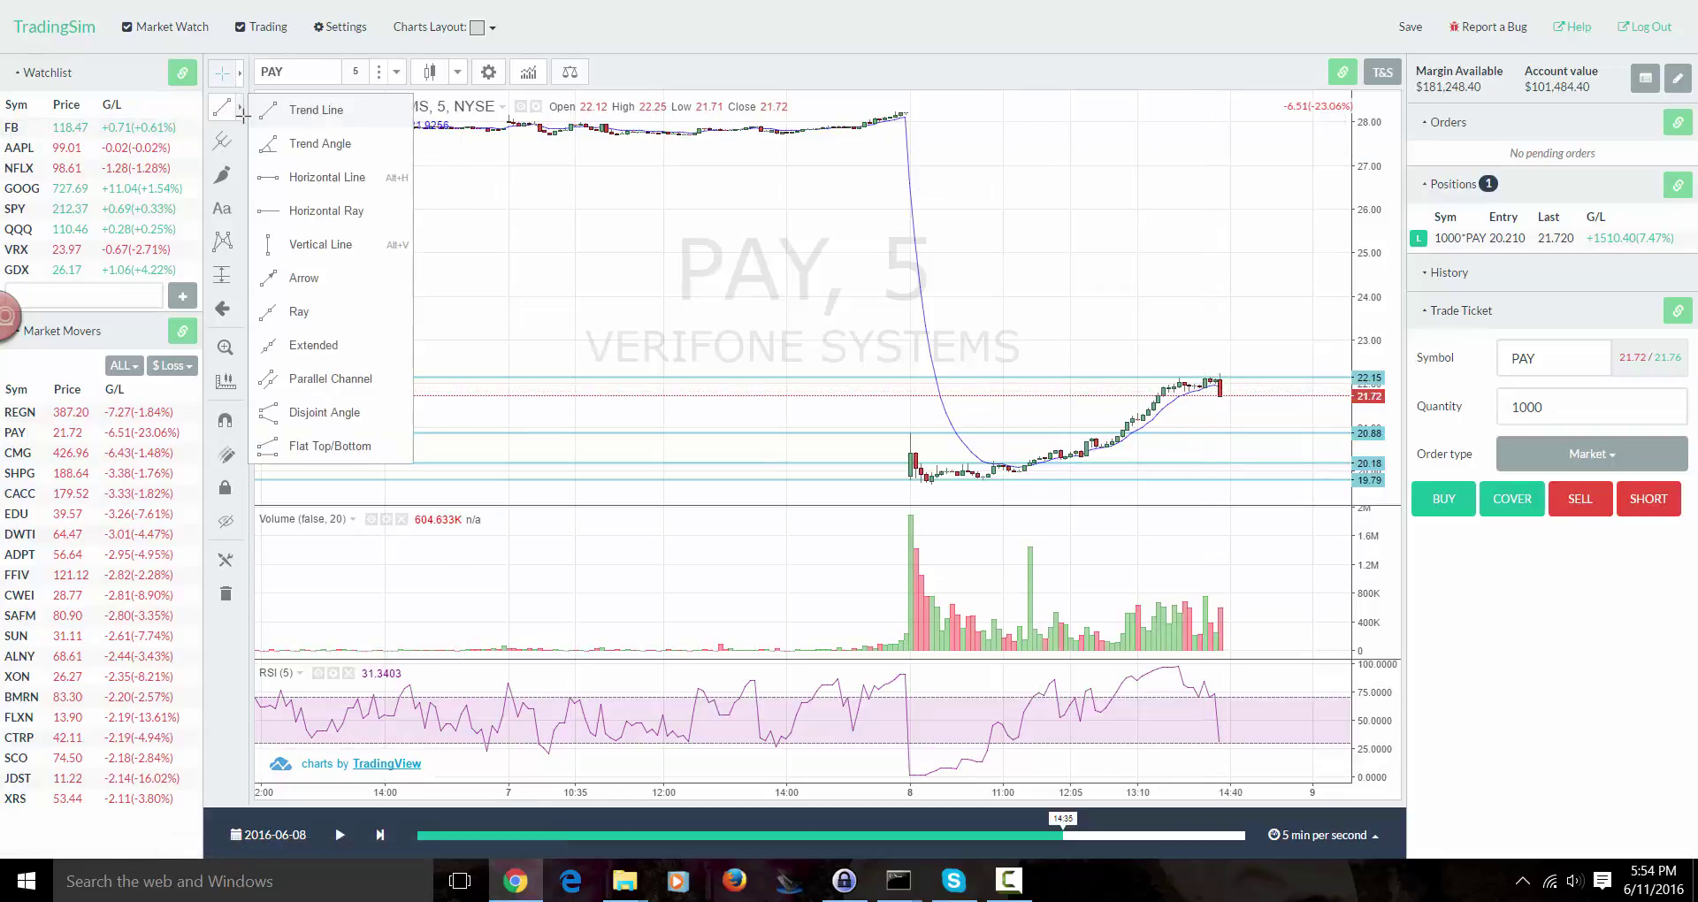
click(309, 182)
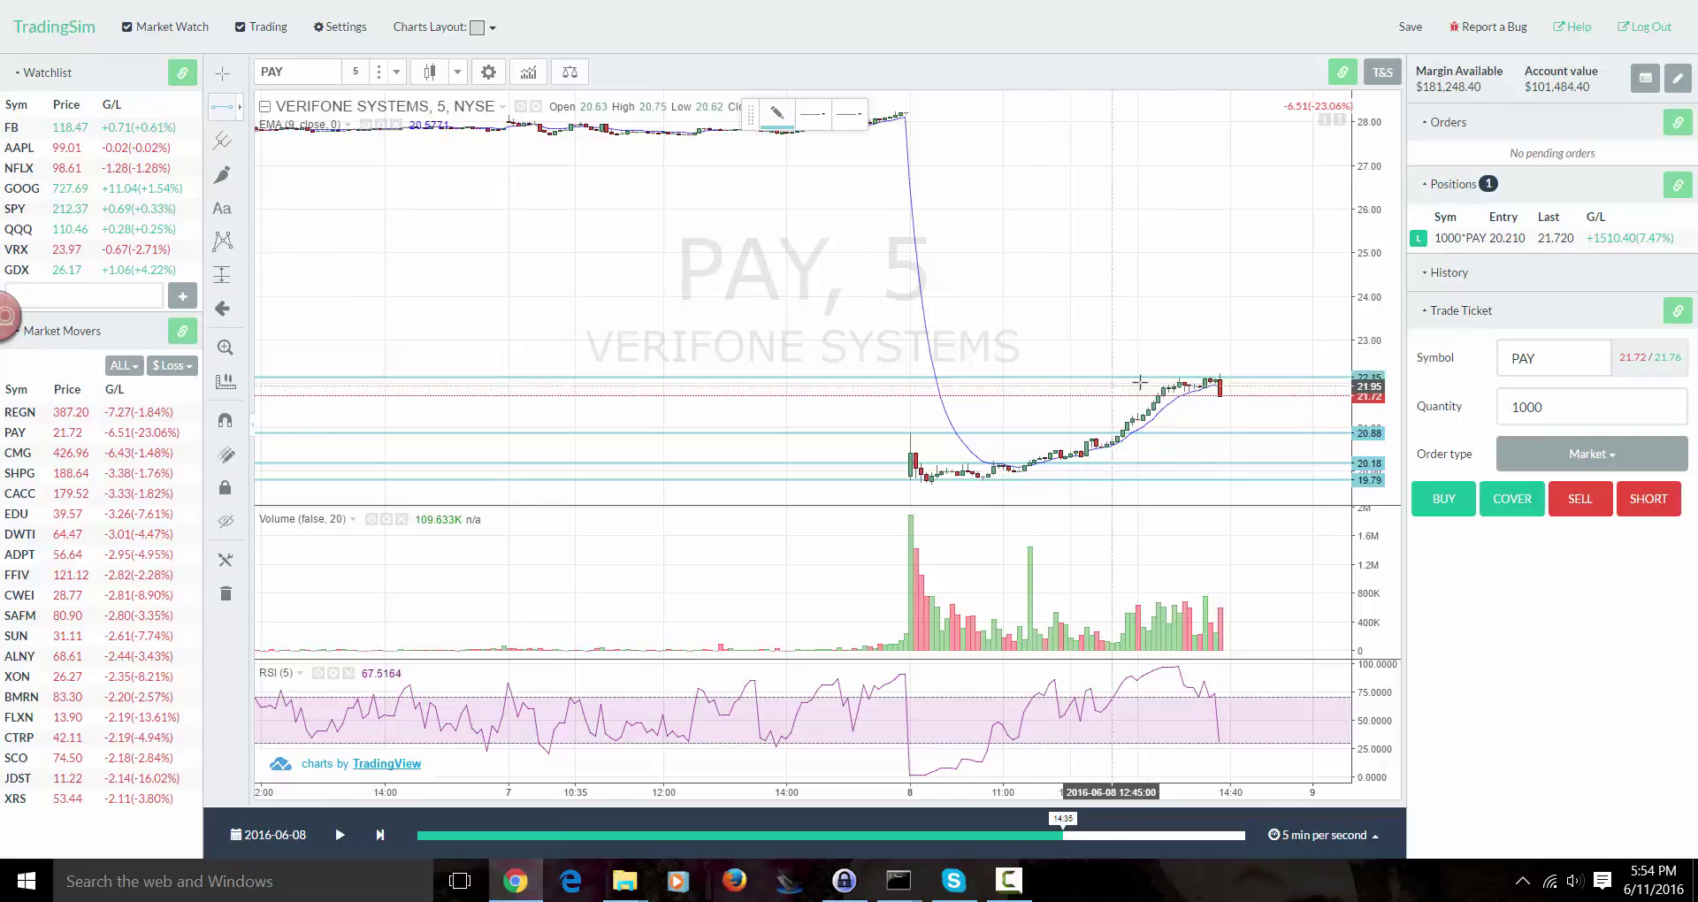
click(1237, 393)
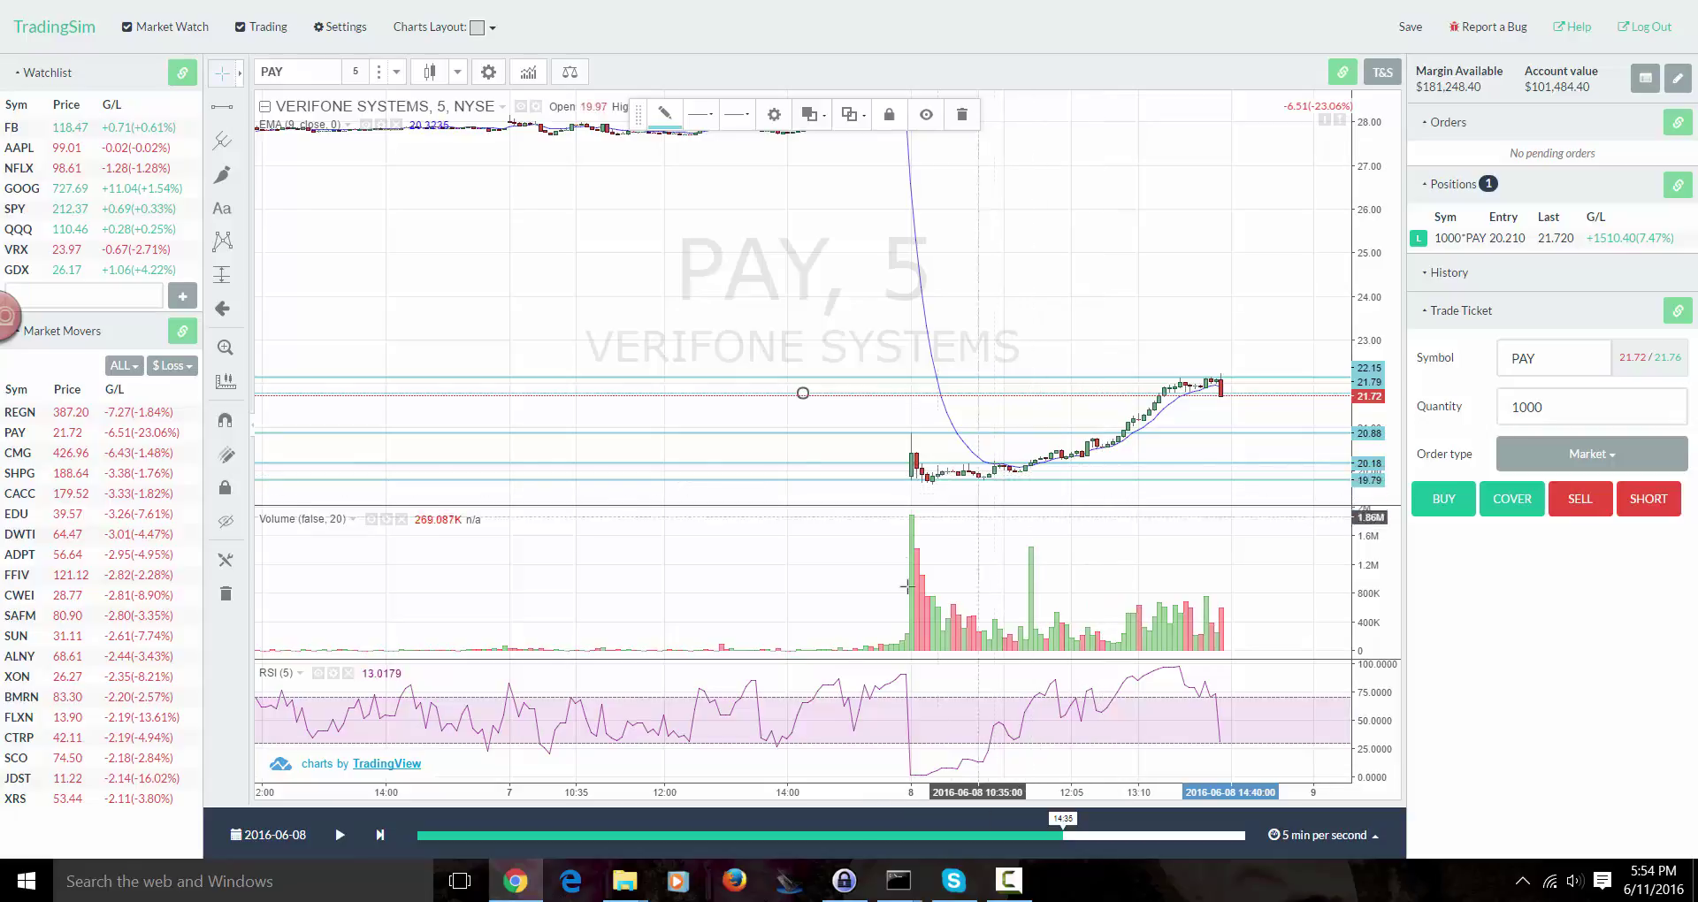
- Sell all 1000 PAY shares at 21.72 and continue the replay to 15:00
click(1580, 499)
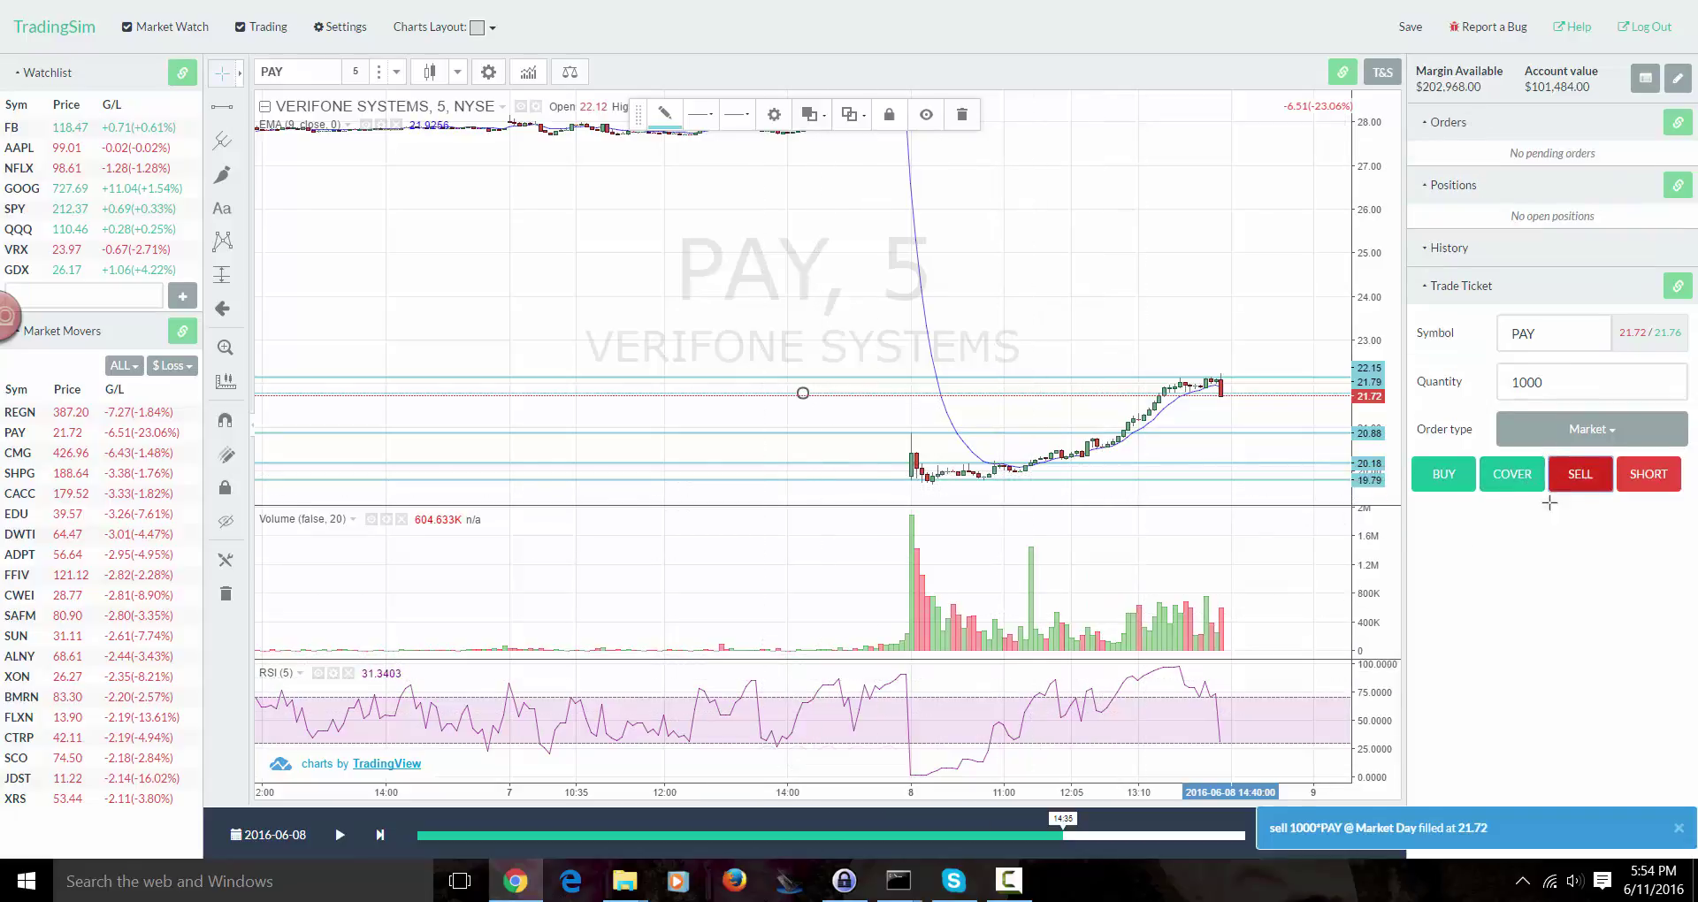
click(382, 835)
click(382, 835)
click(386, 835)
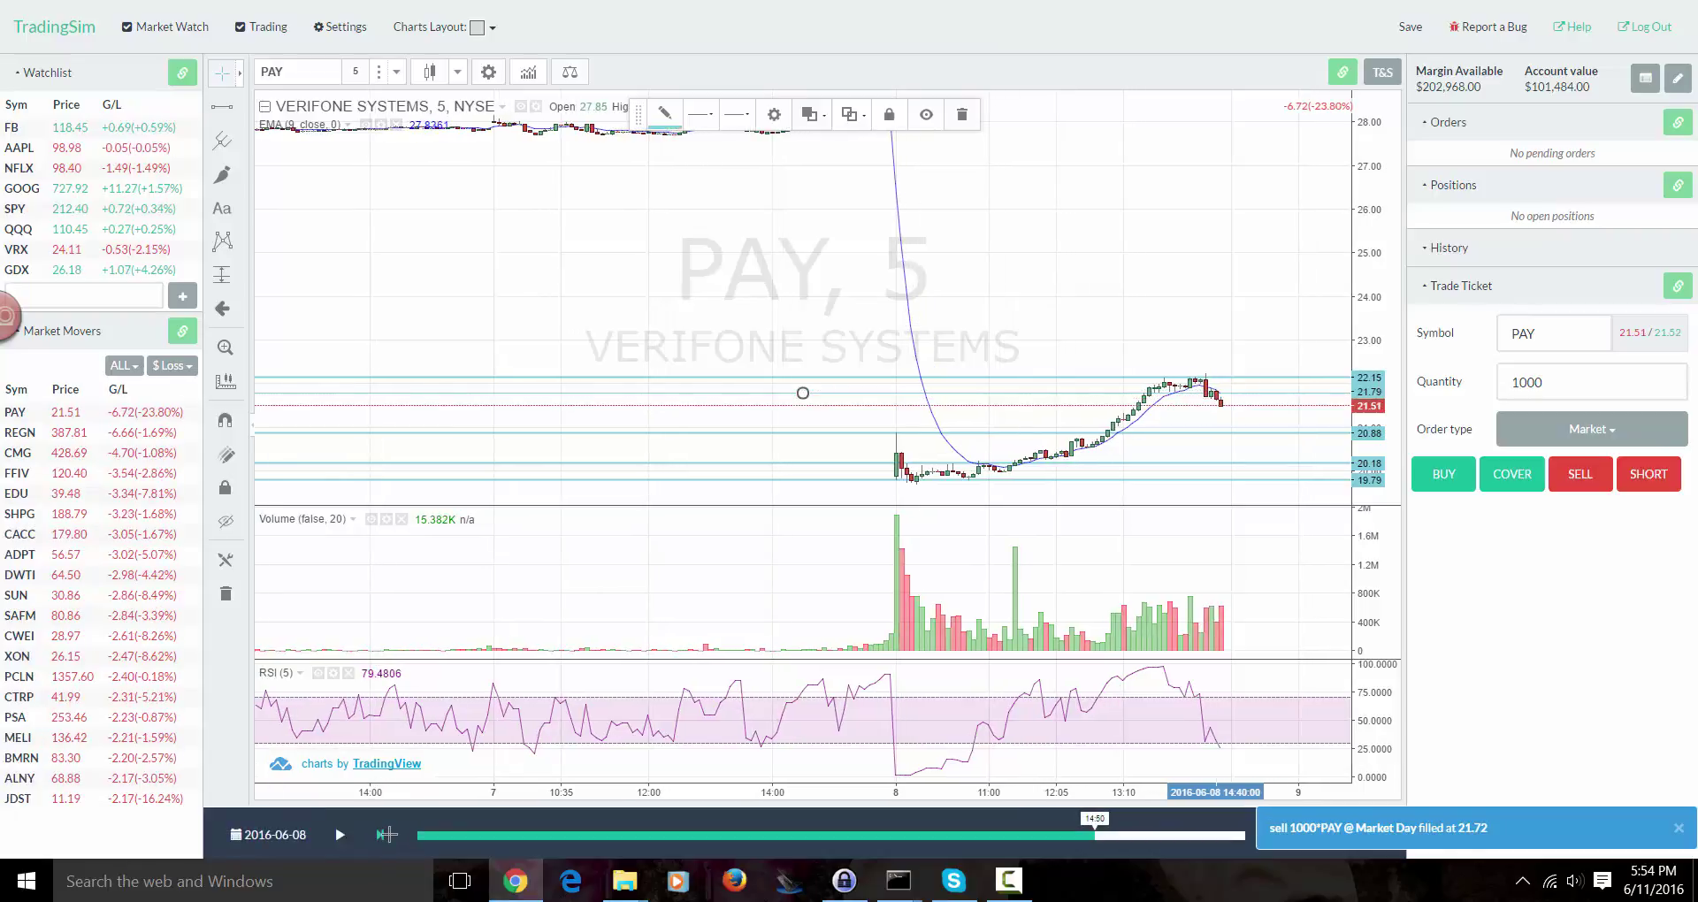
click(384, 832)
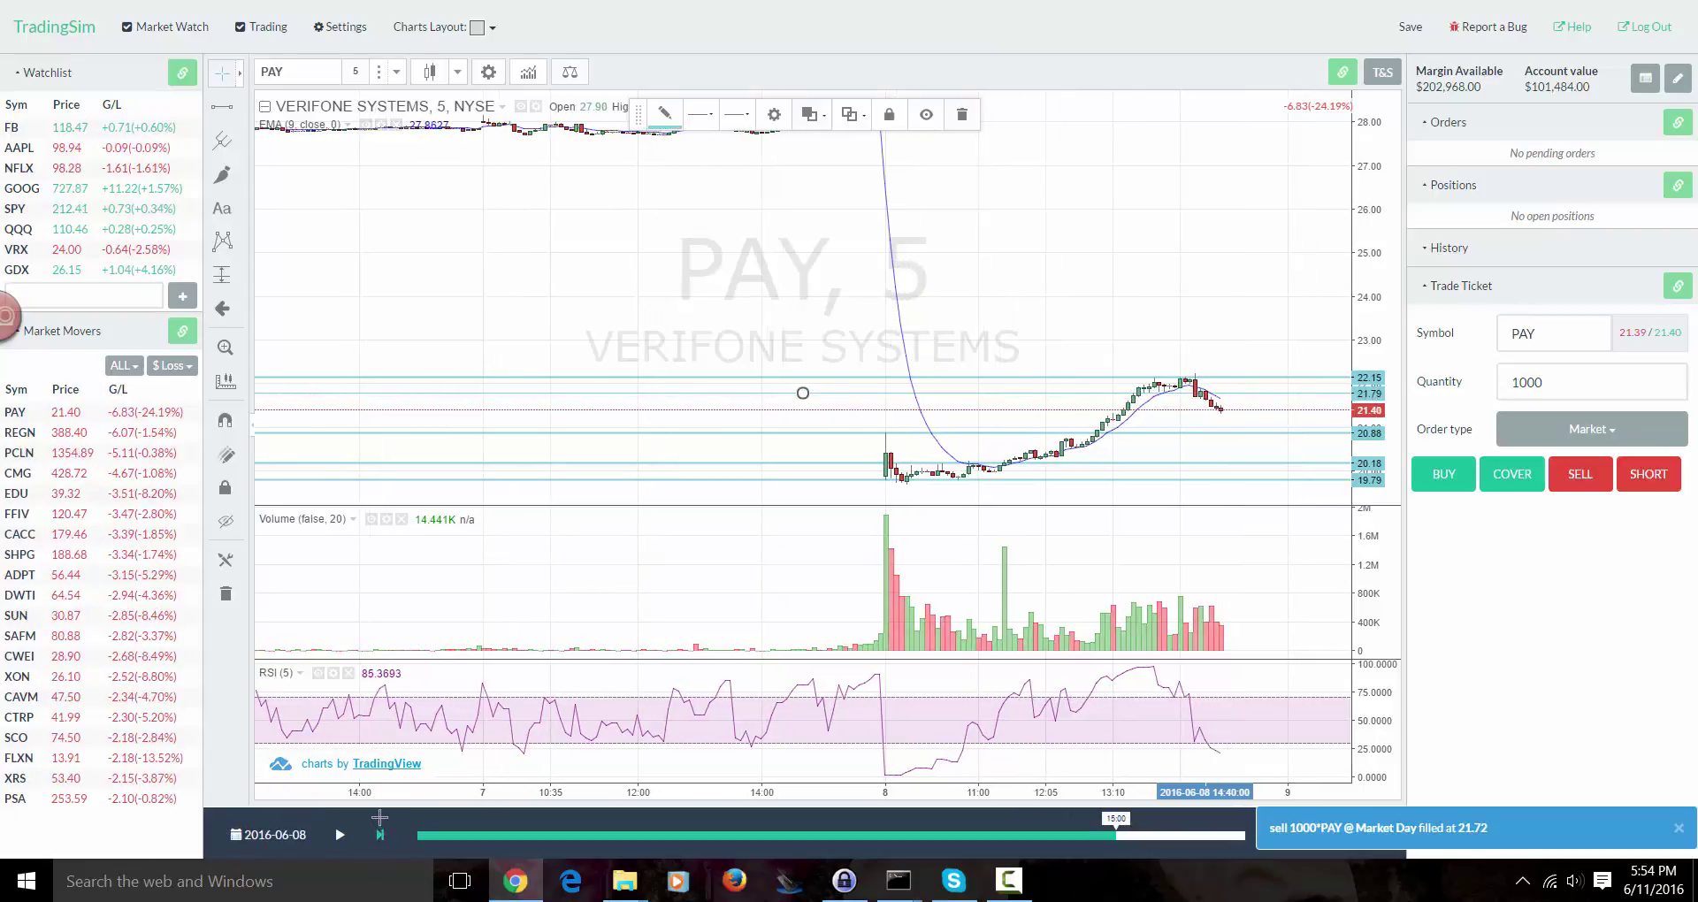